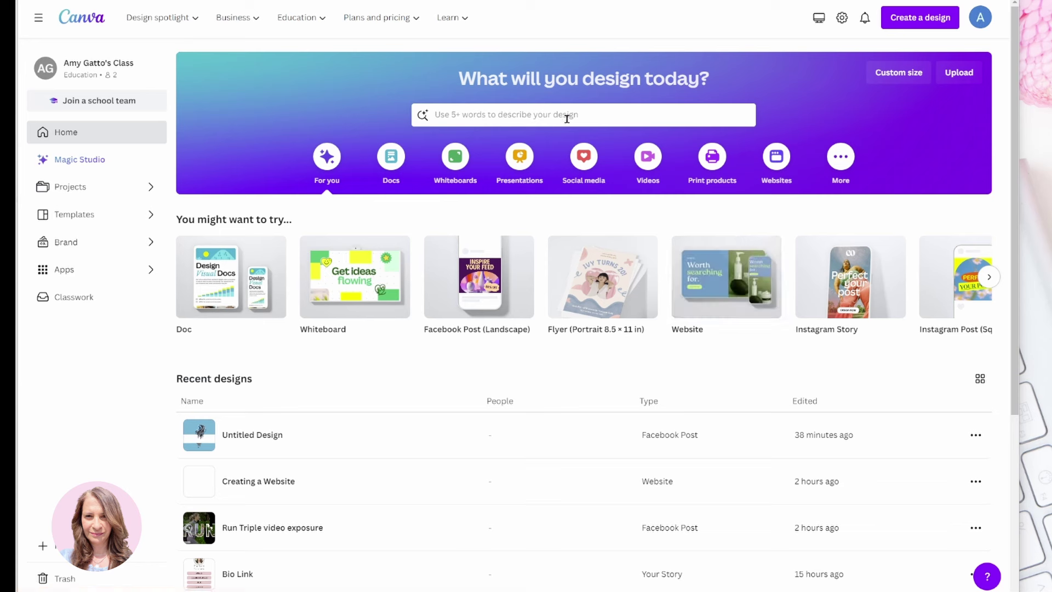
Browse the Websites templates and create a blank 1366 × 768 px Education Website design
left_click(779, 164)
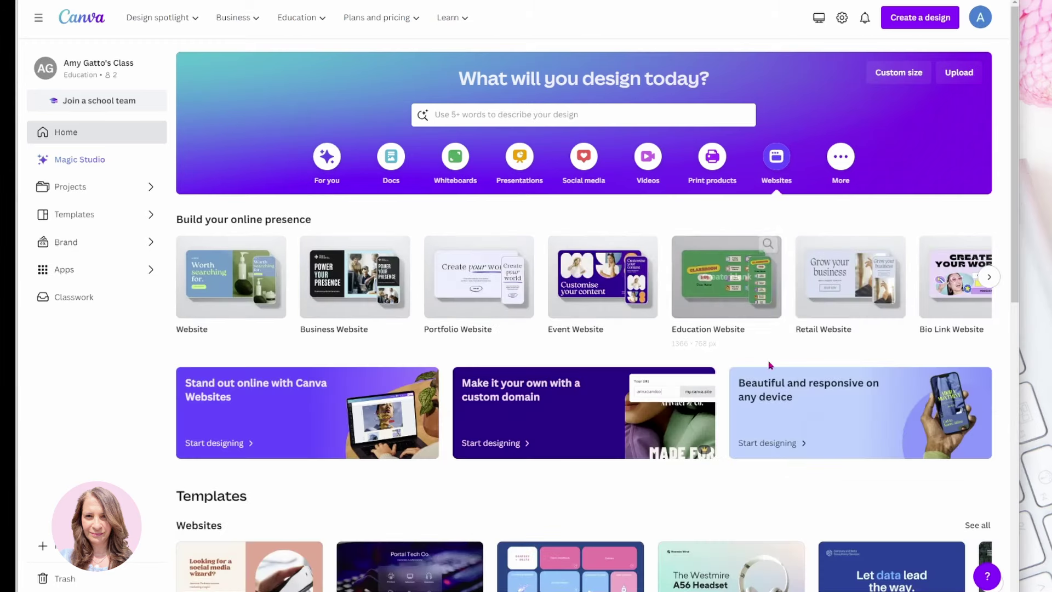
scroll(770, 367, "down", 2)
scroll(770, 368, "down", 1)
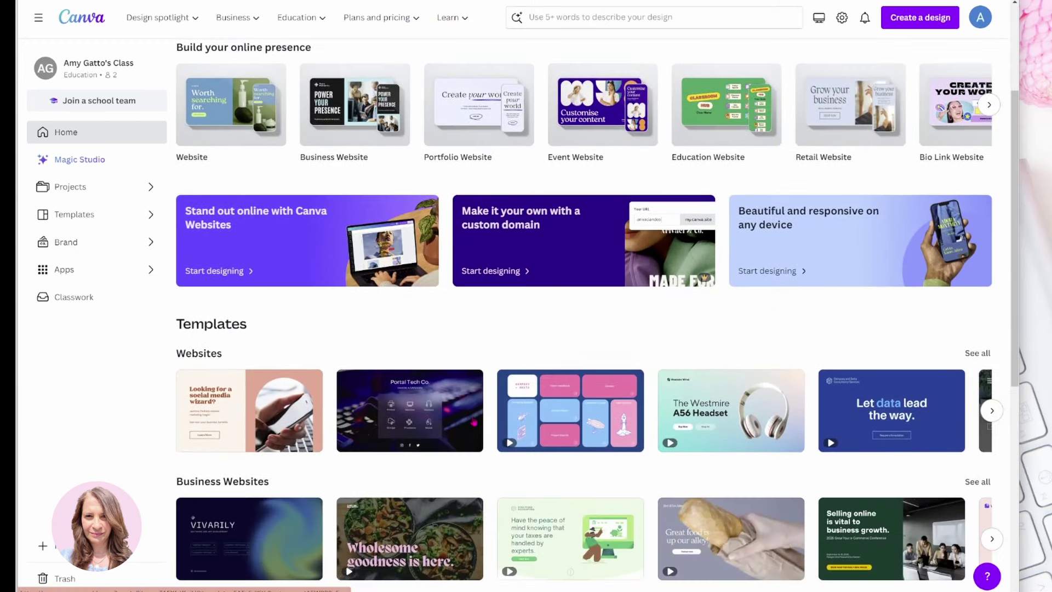
scroll(474, 422, "down", 4)
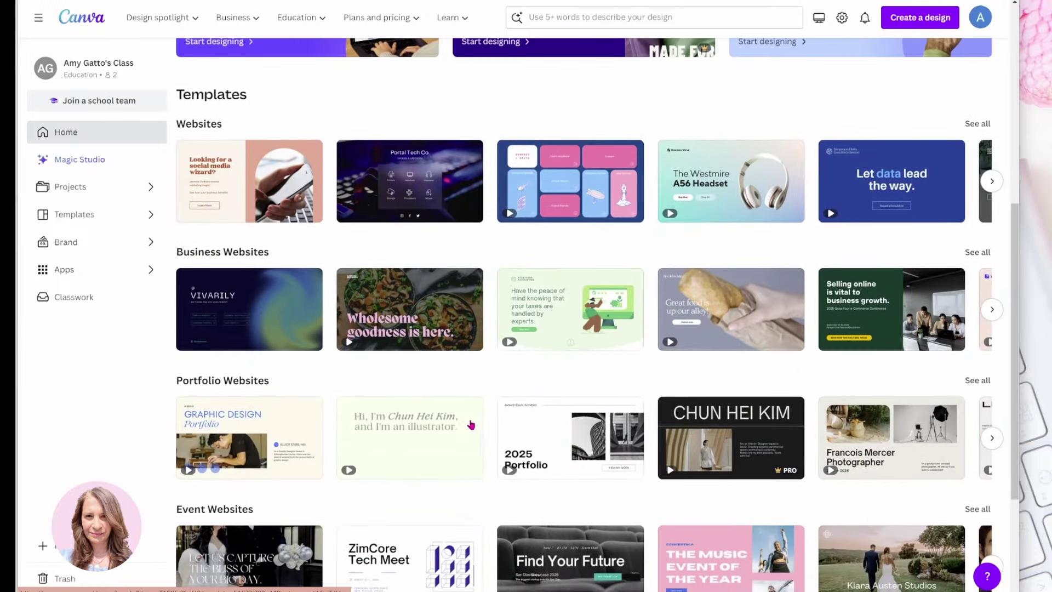
scroll(624, 542, "down", 3)
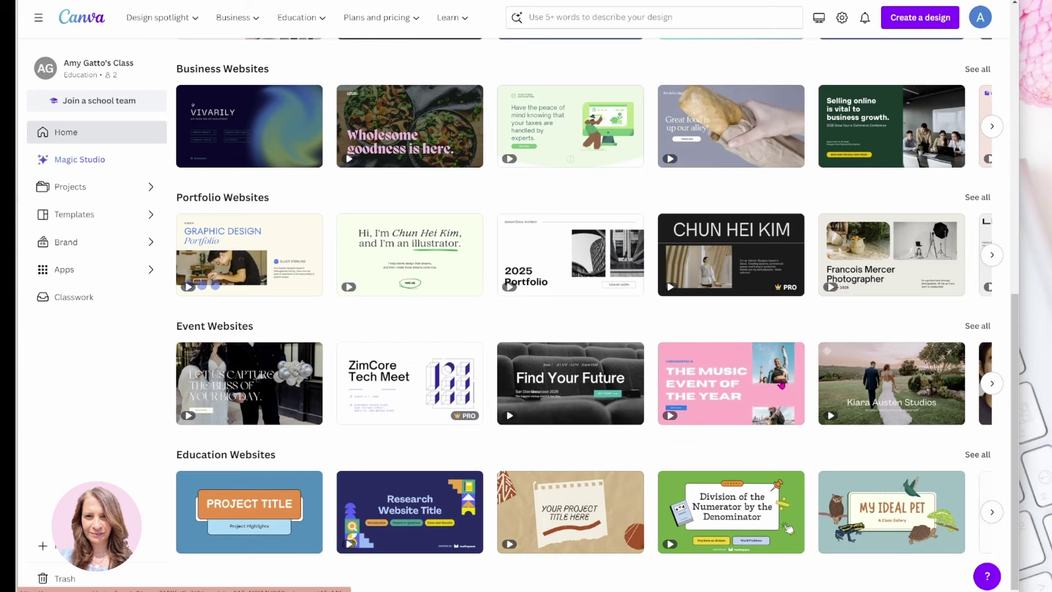
scroll(749, 399, "up", 4)
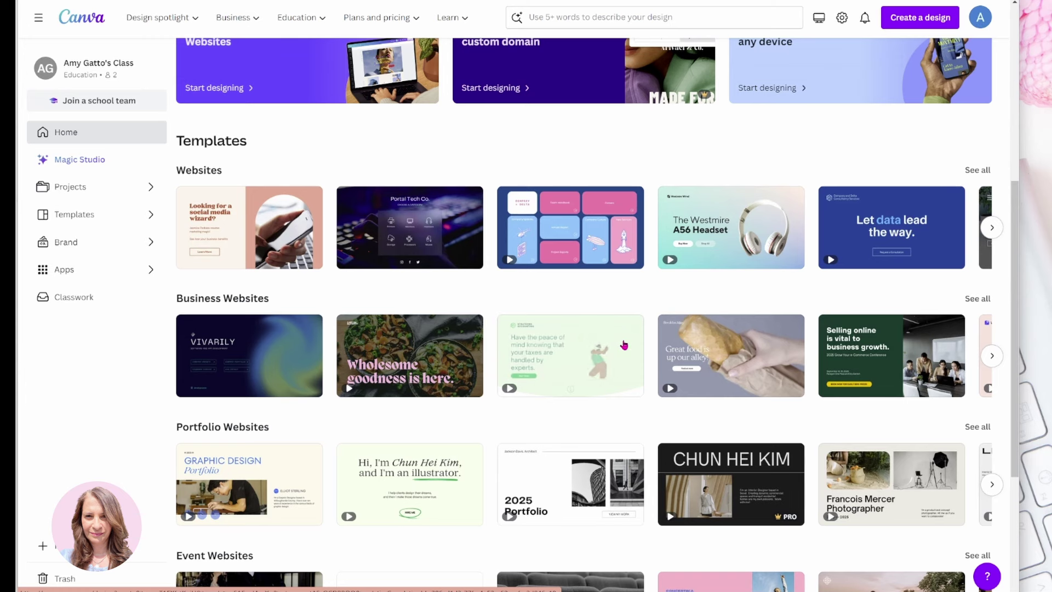
scroll(624, 345, "up", 5)
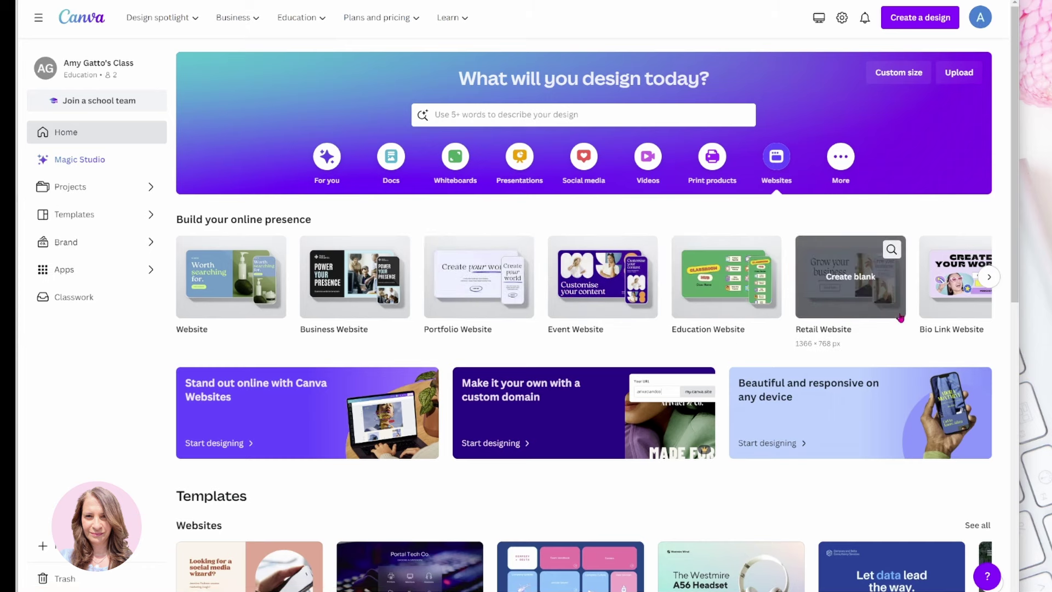
left_click(989, 276)
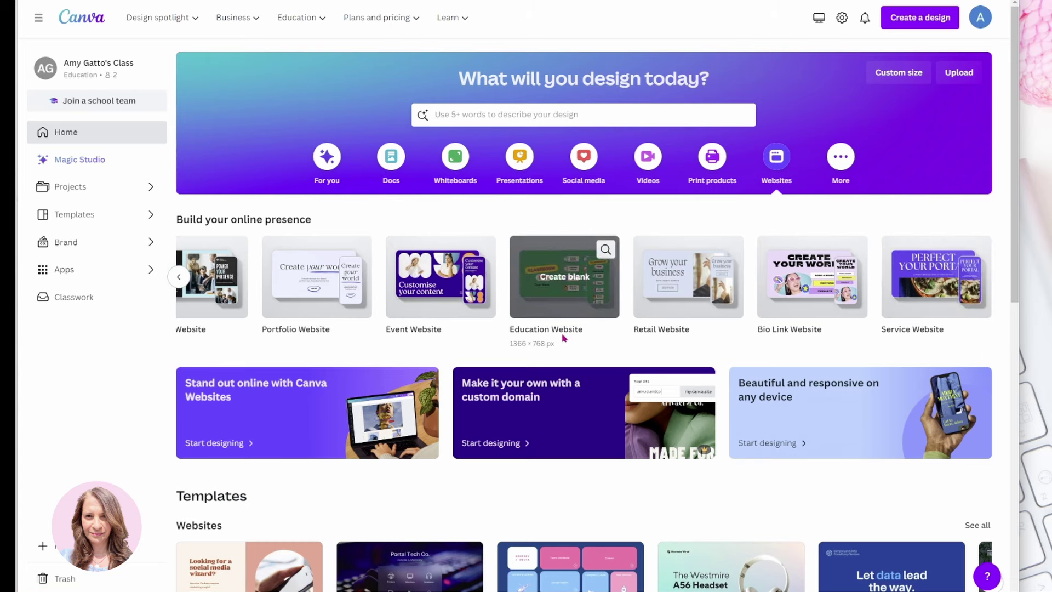
left_click(536, 279)
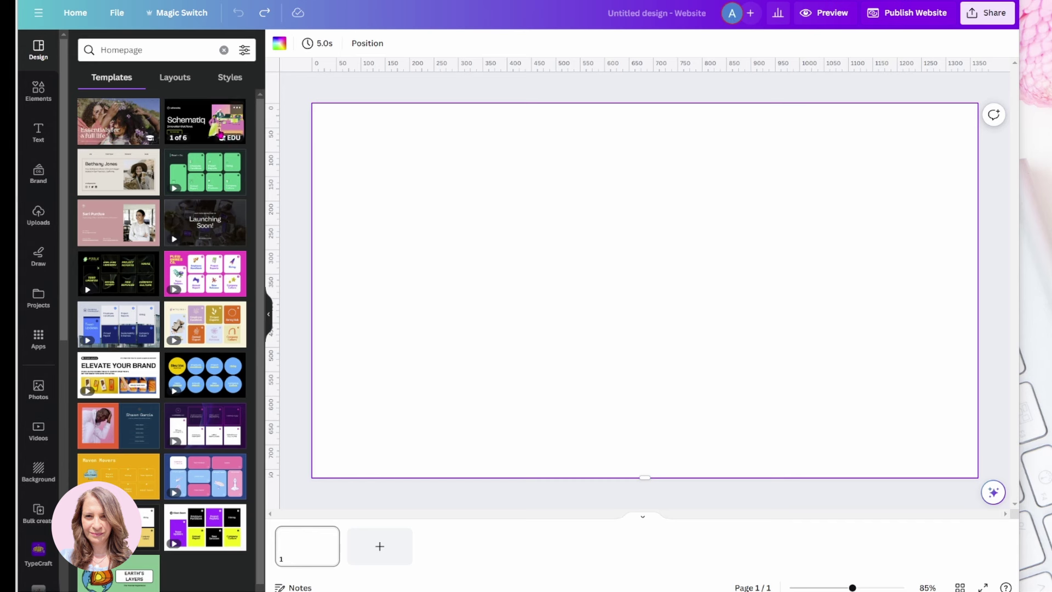
Look through the Layouts tab and cycle through its category chips
left_click(170, 82)
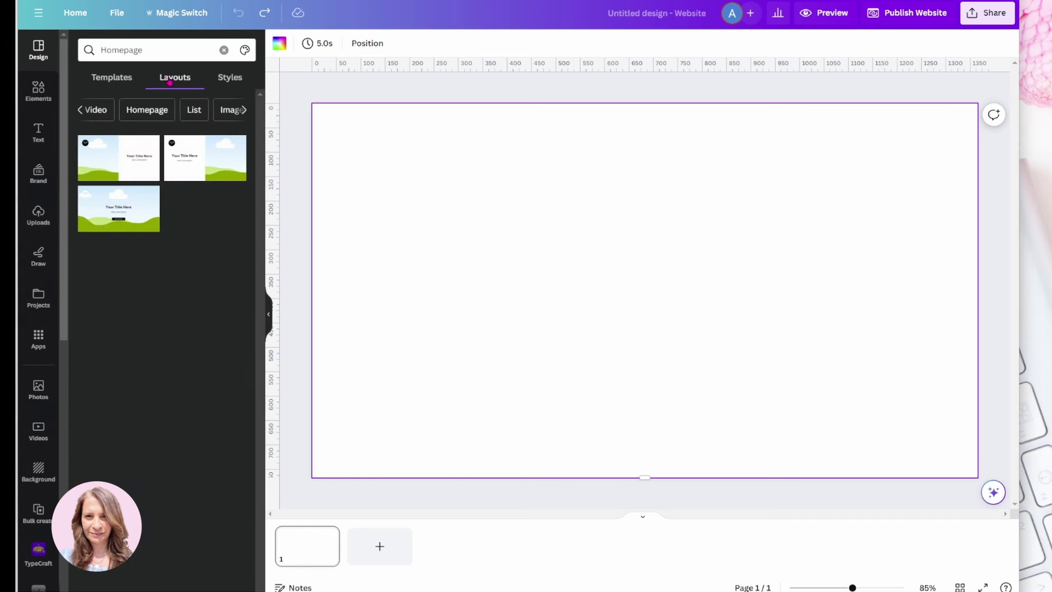
left_click(111, 79)
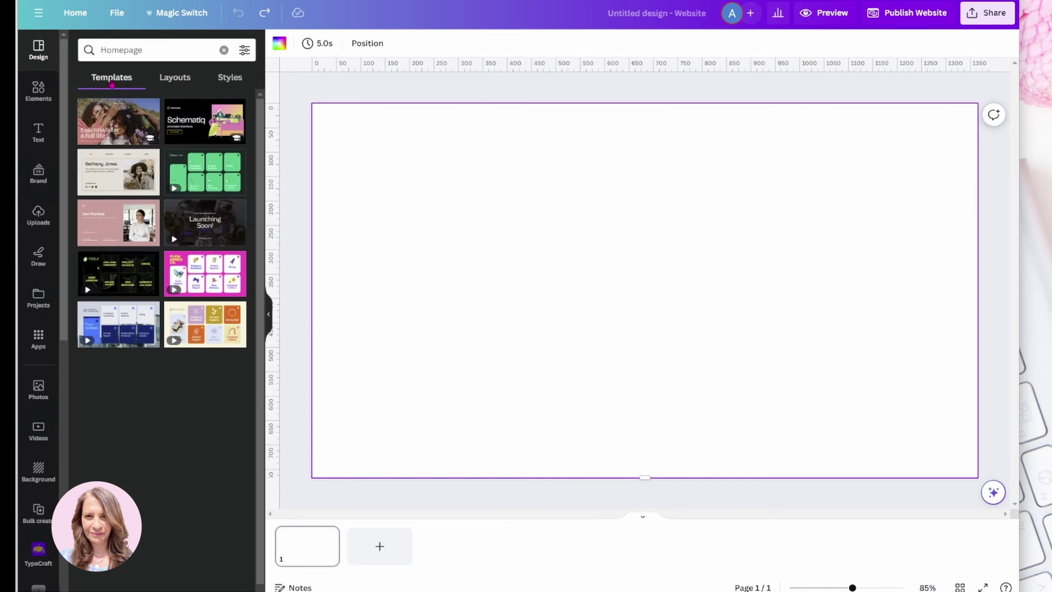
left_click(174, 78)
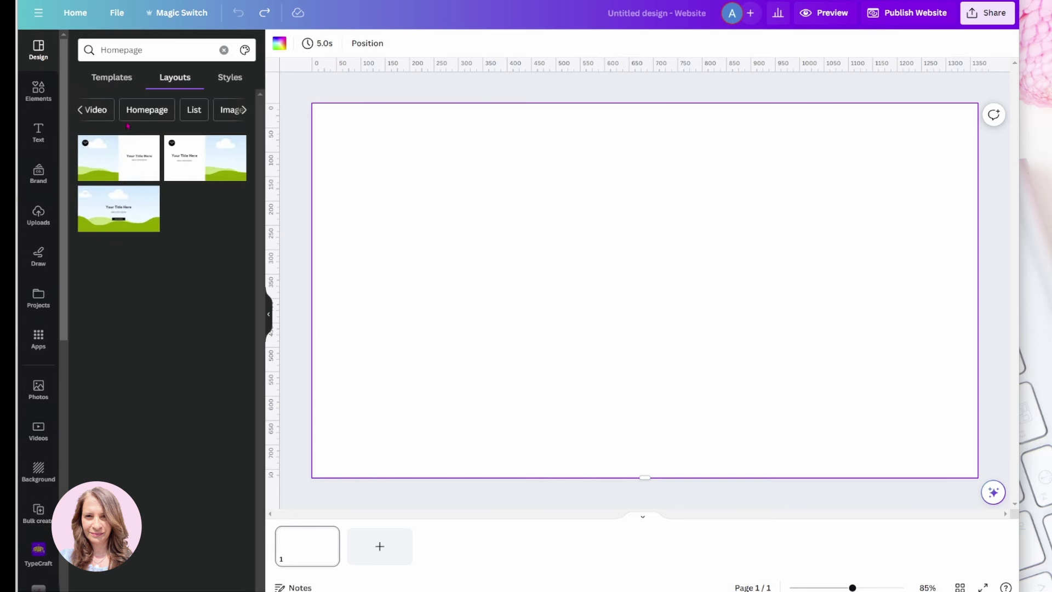
left_click(83, 111)
left_click(82, 112)
left_click(82, 112)
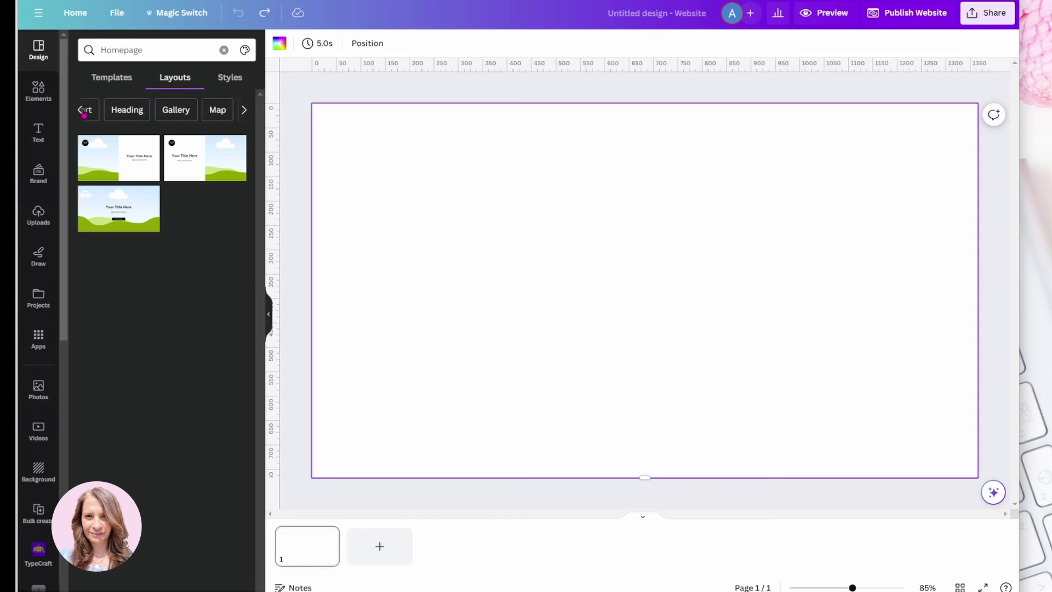
left_click(82, 112)
left_click(82, 112)
Compare Contact, Content and Bar chart layouts, then show Contact website templates
left_click(91, 112)
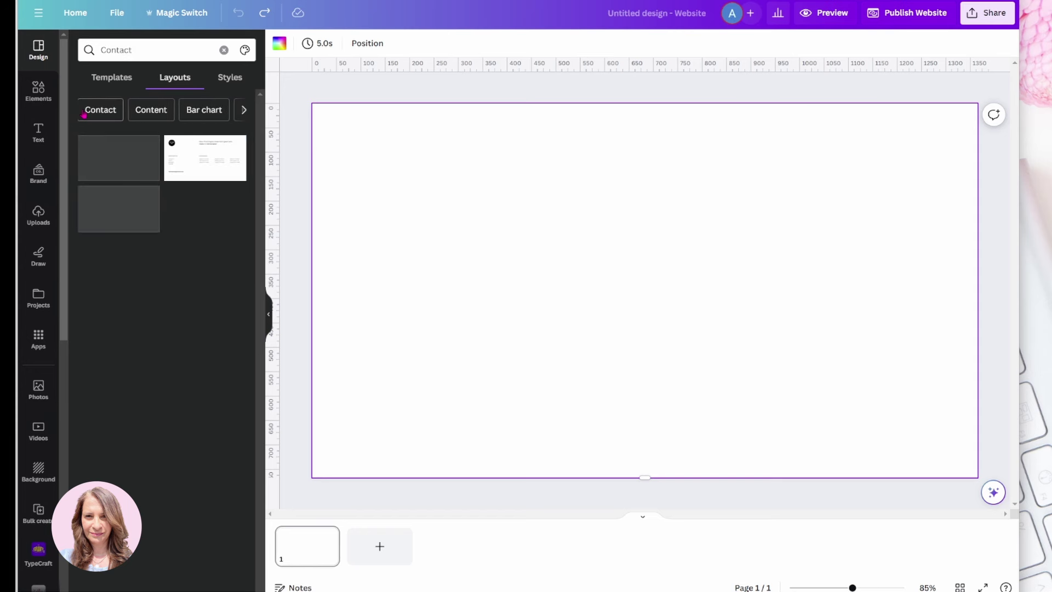
left_click(138, 109)
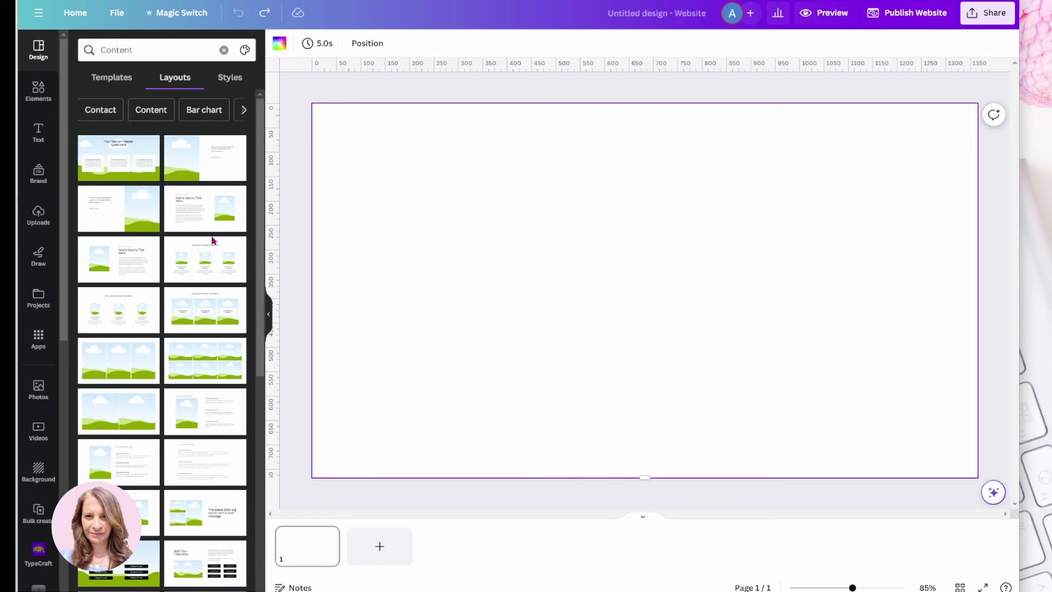
left_click(203, 111)
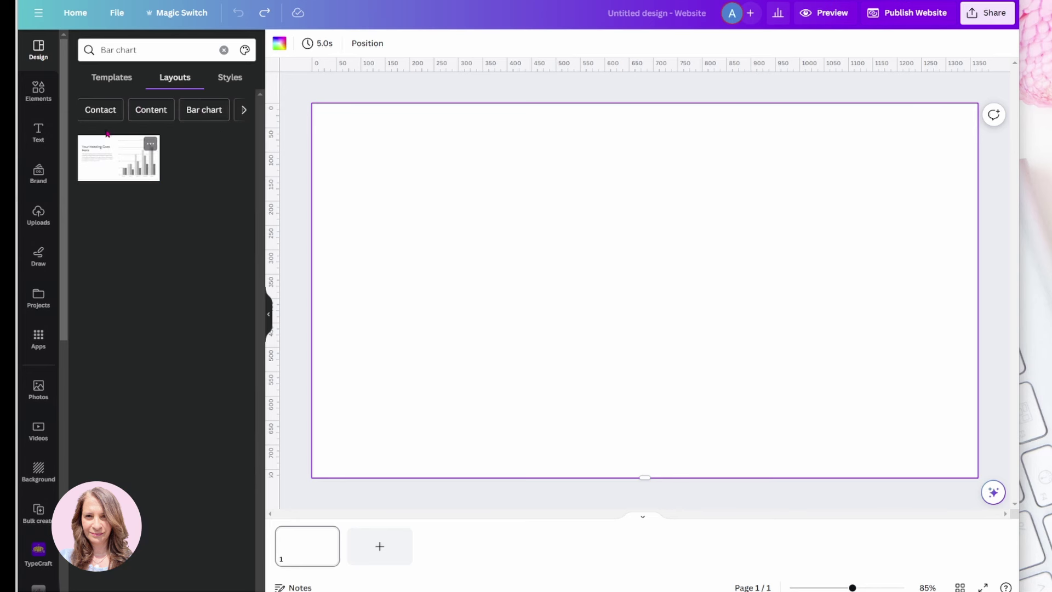
left_click(102, 113)
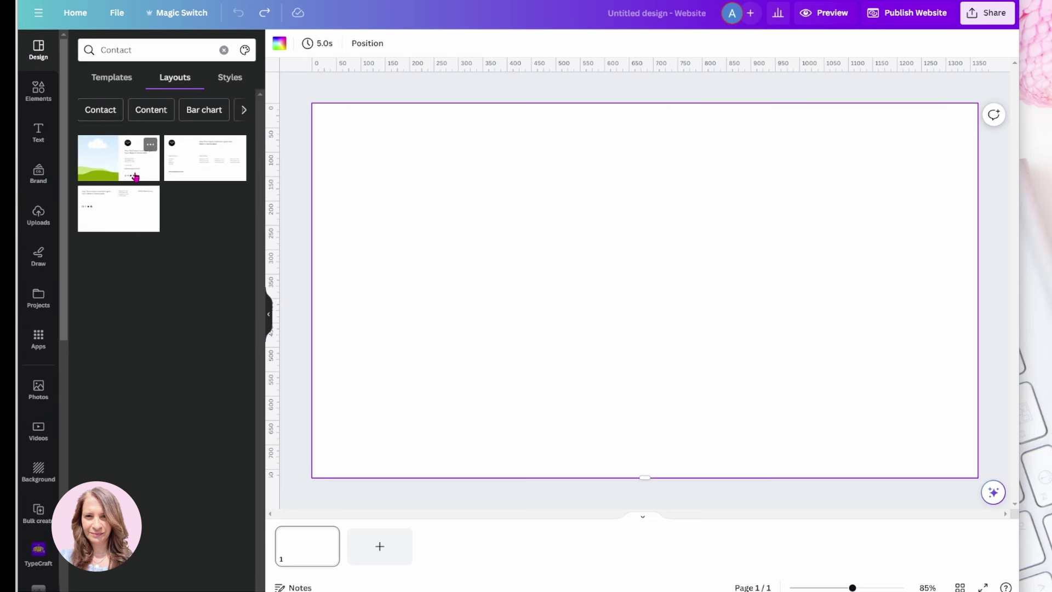
left_click(111, 78)
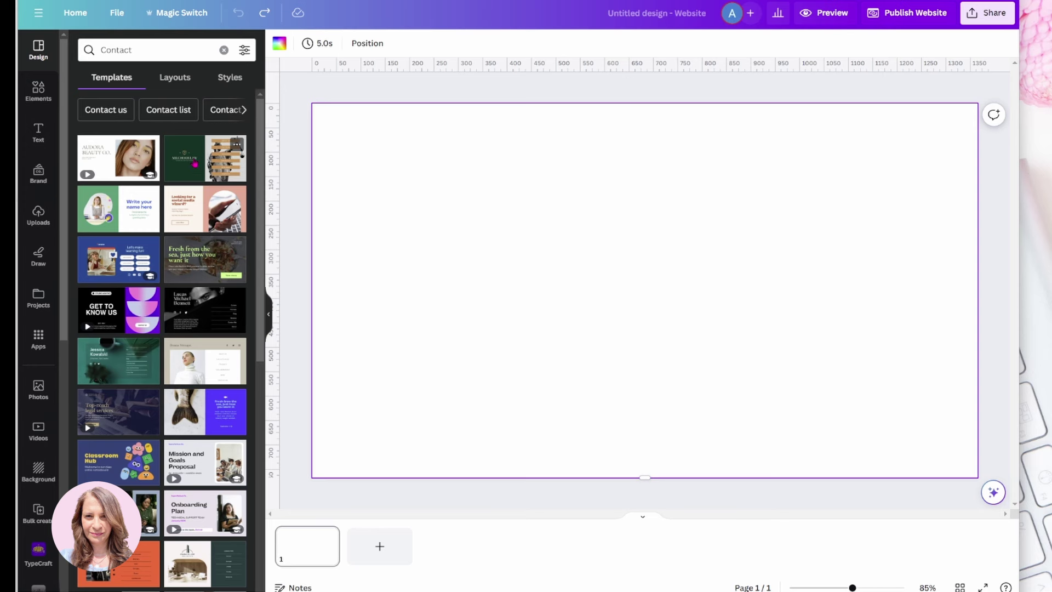
Try the dark green Milchoor Law template, then undo it
left_click(195, 164)
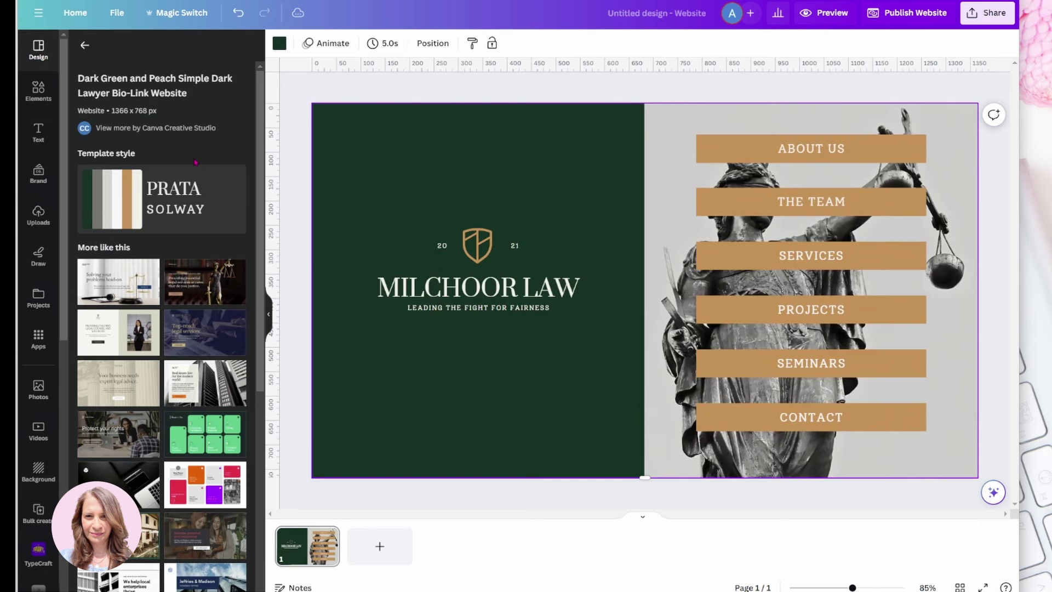
left_click(238, 12)
left_click(85, 45)
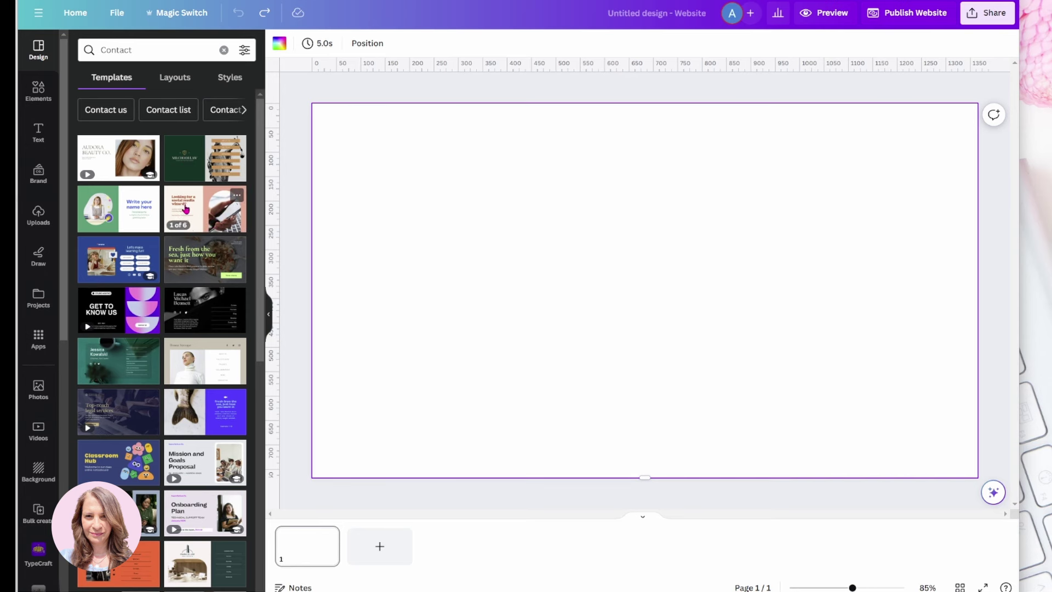
Apply all 6 pages of the Cream, Peach, and Red portfolio template
left_click(185, 208)
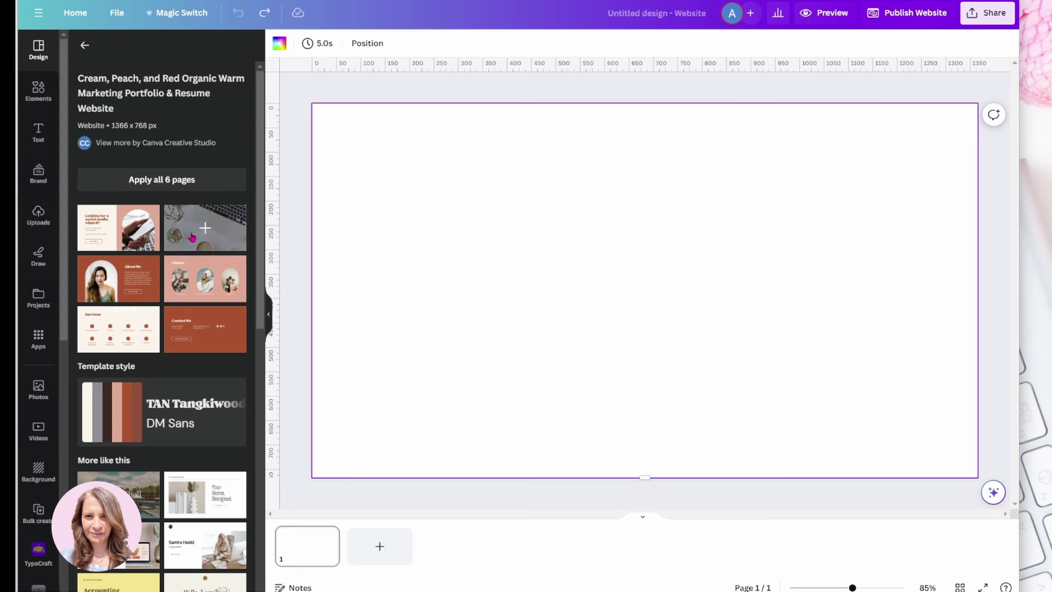
left_click(157, 182)
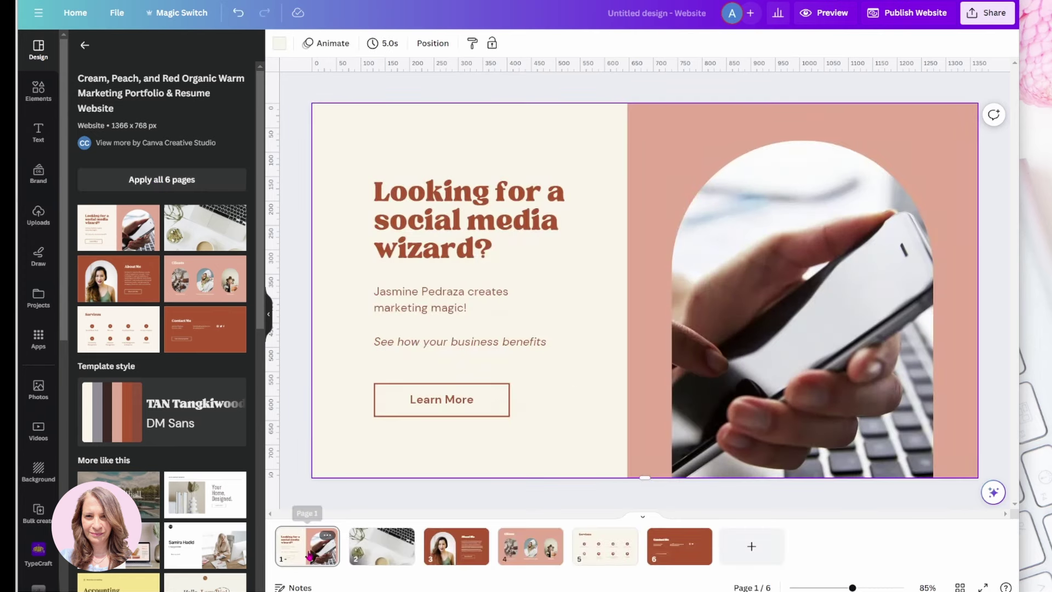
left_click(492, 252)
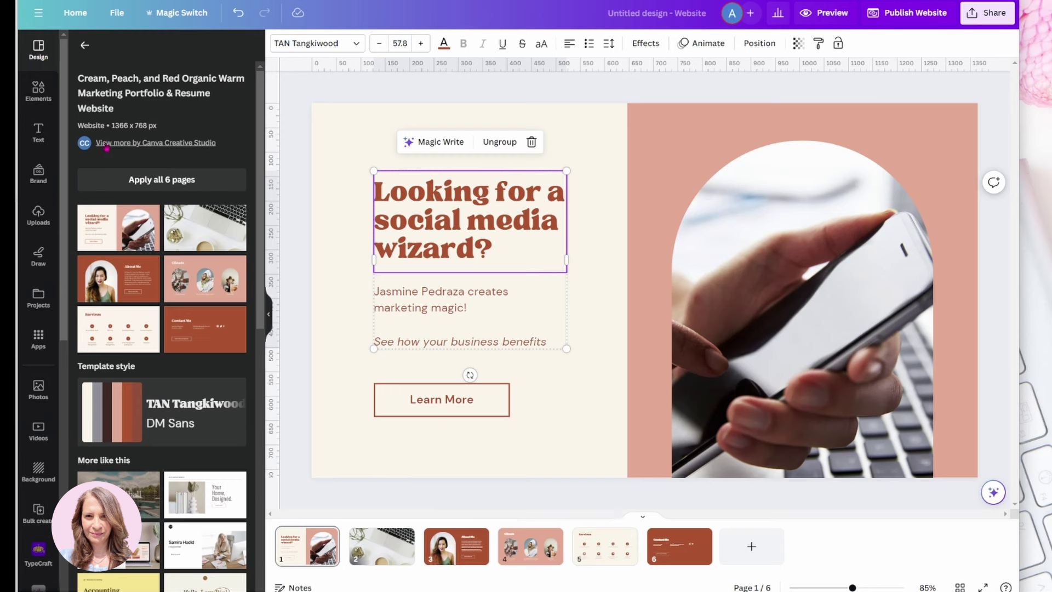
Undo the portfolio template and go back to browsing page layouts
left_click(84, 45)
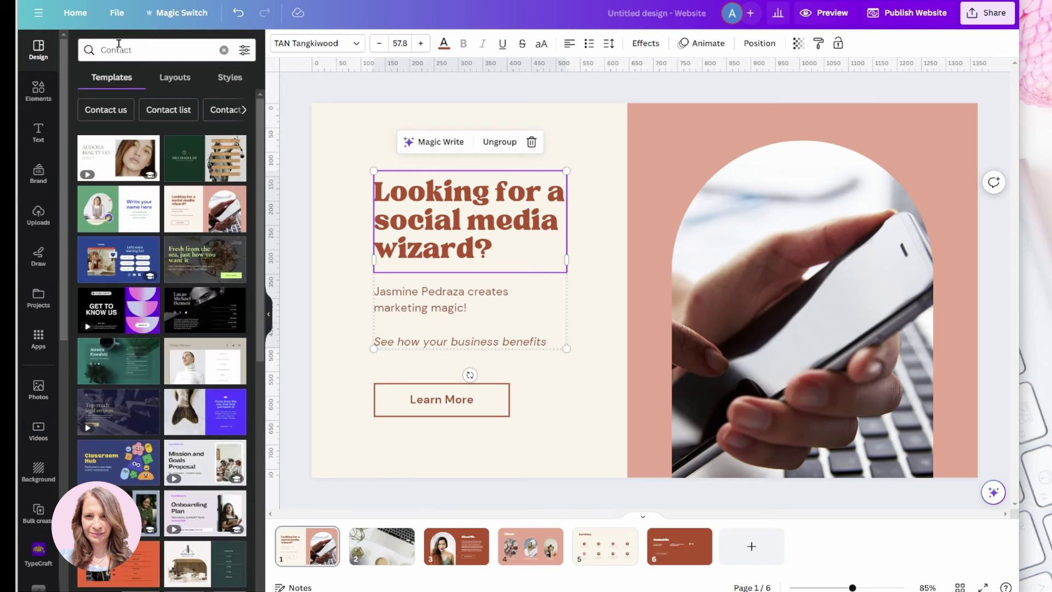
left_click(238, 13)
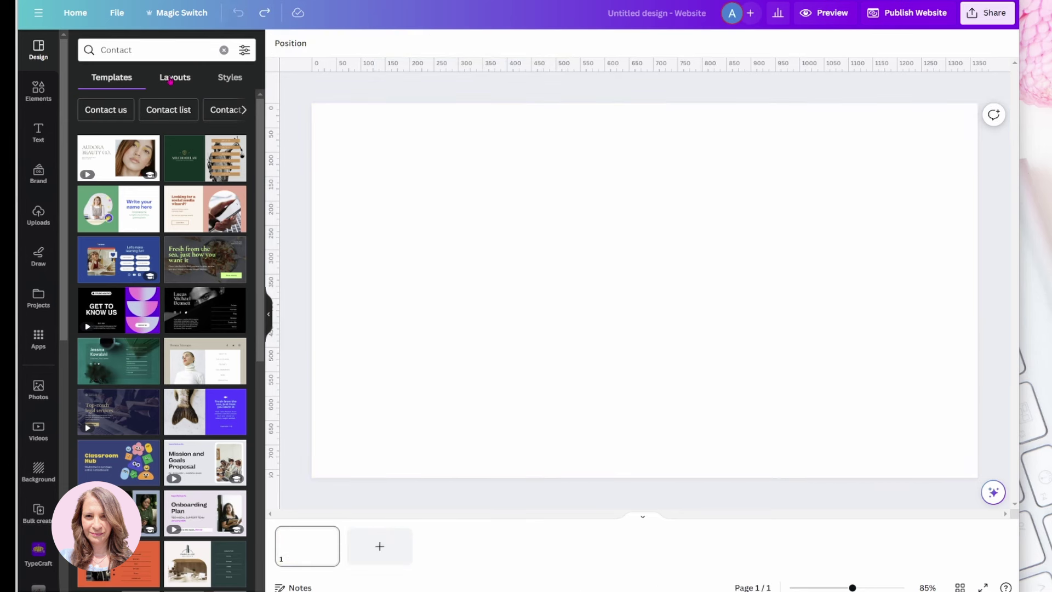
left_click(170, 80)
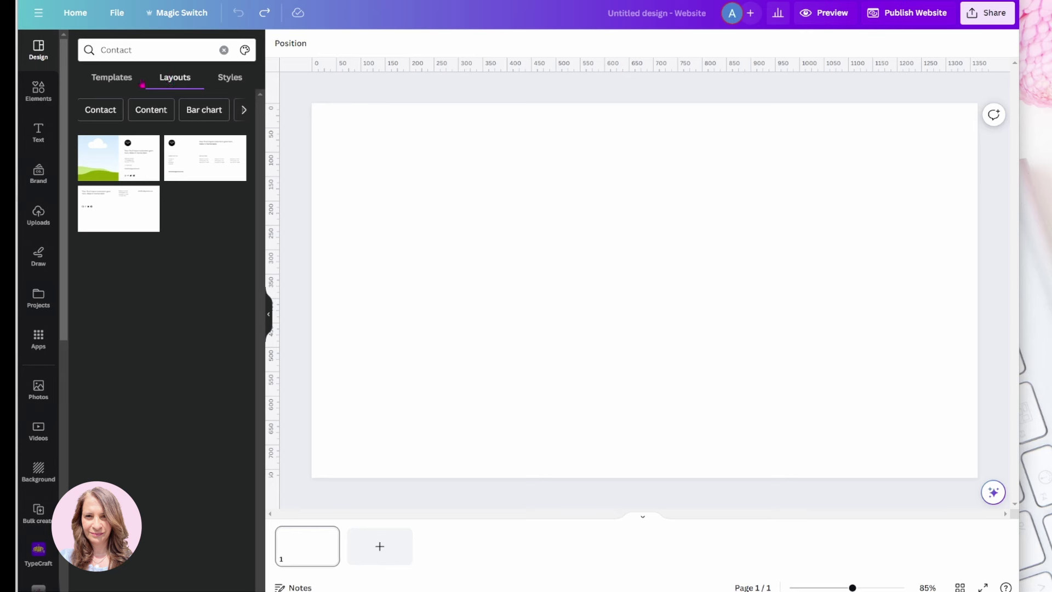
Filter layouts to Homepage and apply the first one with 'Your Title Here' heading
left_click(243, 111)
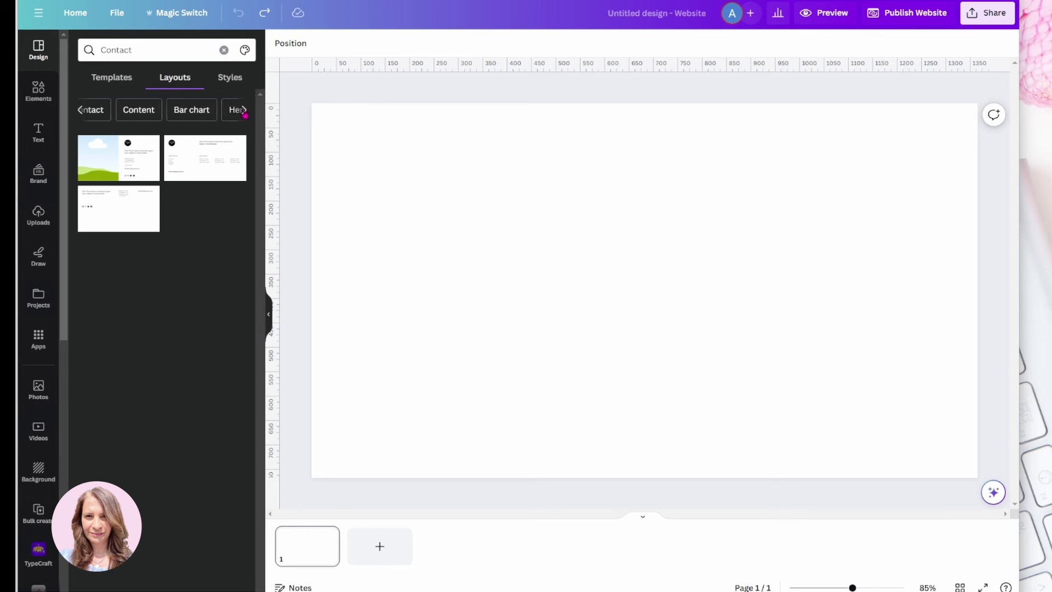
left_click(244, 111)
left_click(244, 111)
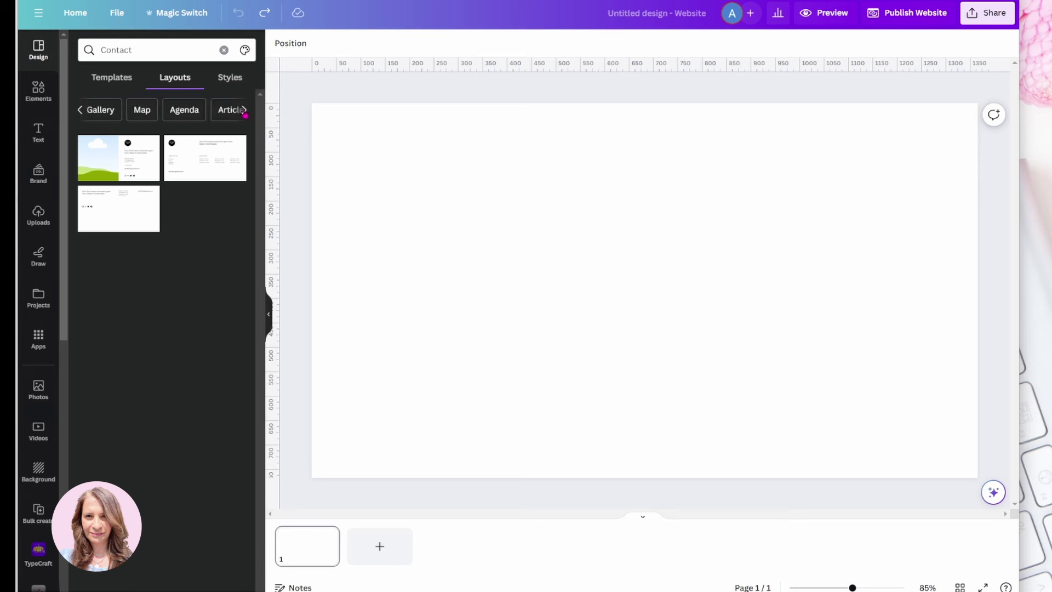
left_click(244, 111)
left_click(244, 111)
left_click(244, 110)
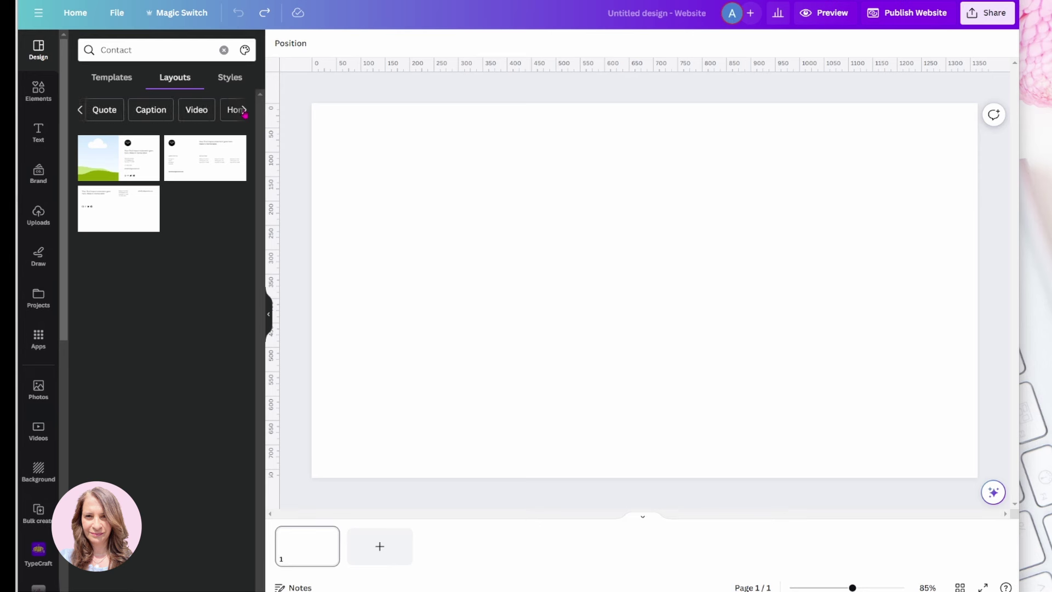
left_click(244, 110)
left_click(241, 111)
left_click(160, 109)
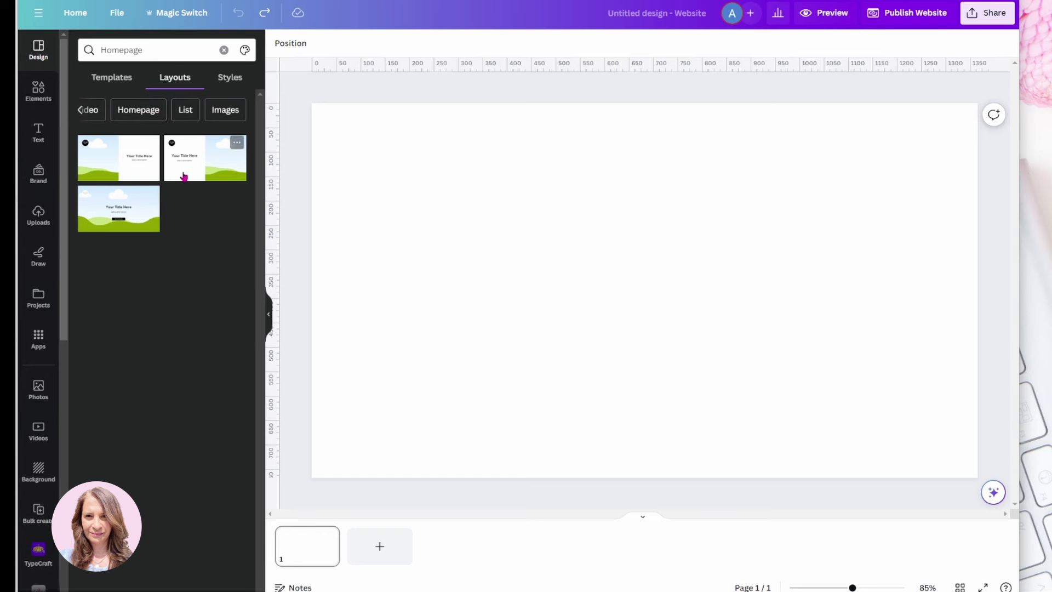
left_click(130, 165)
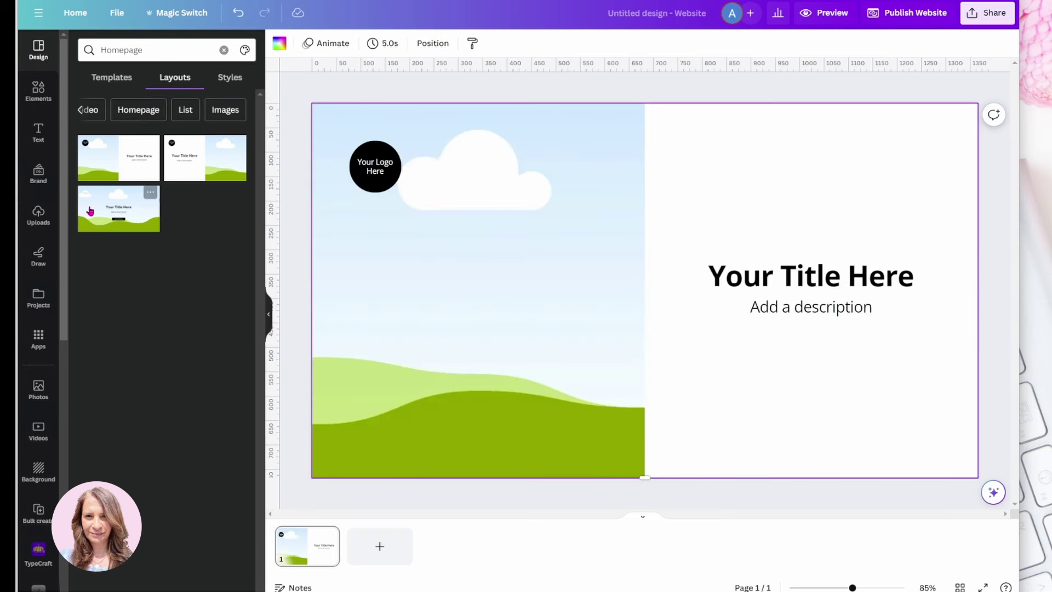
Replace the current page with the third homepage layout
left_click(137, 219)
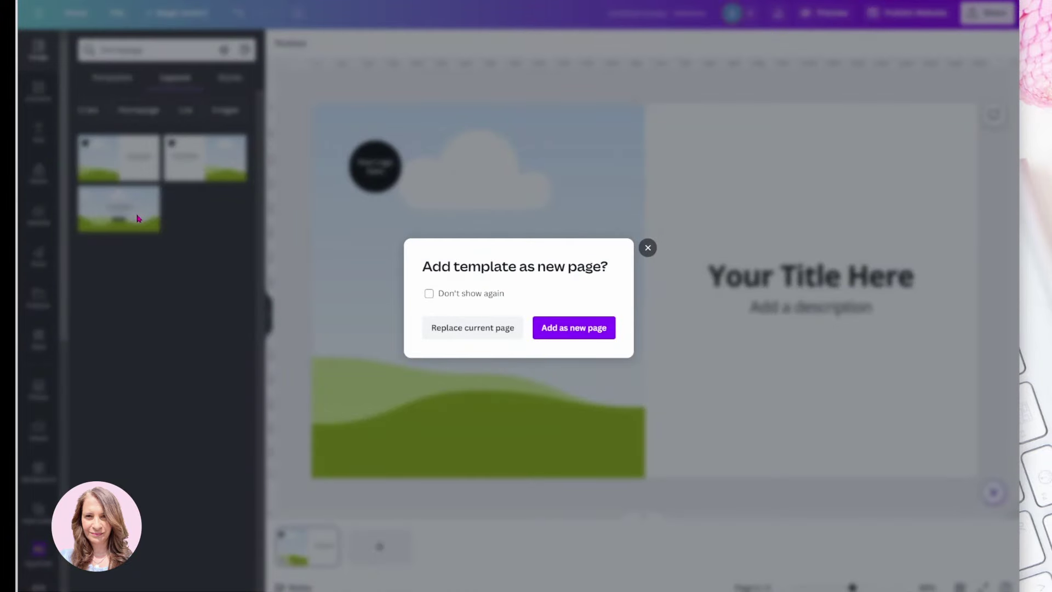
left_click(472, 330)
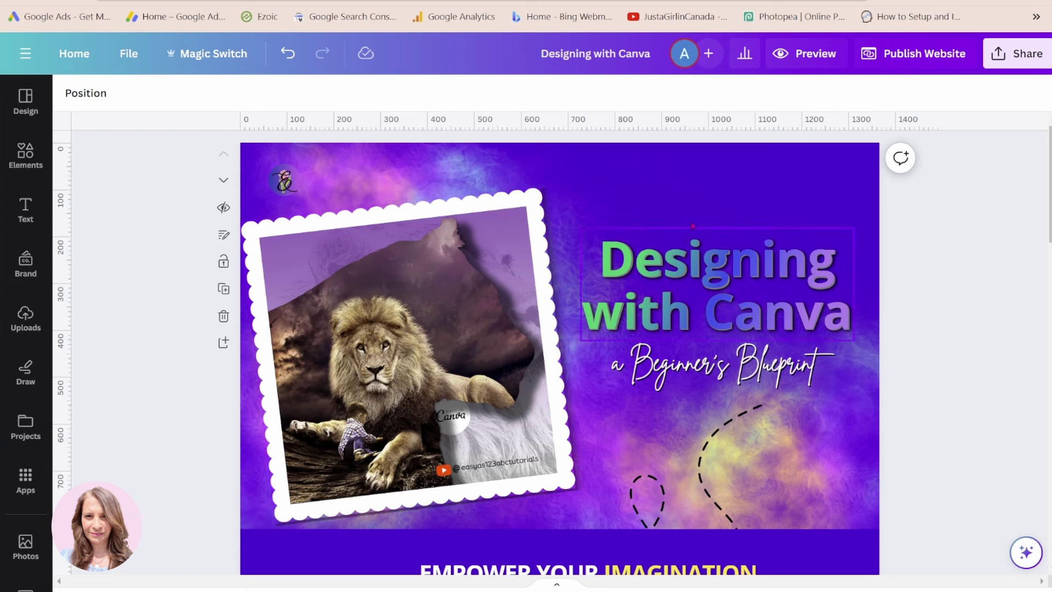
left_click(800, 55)
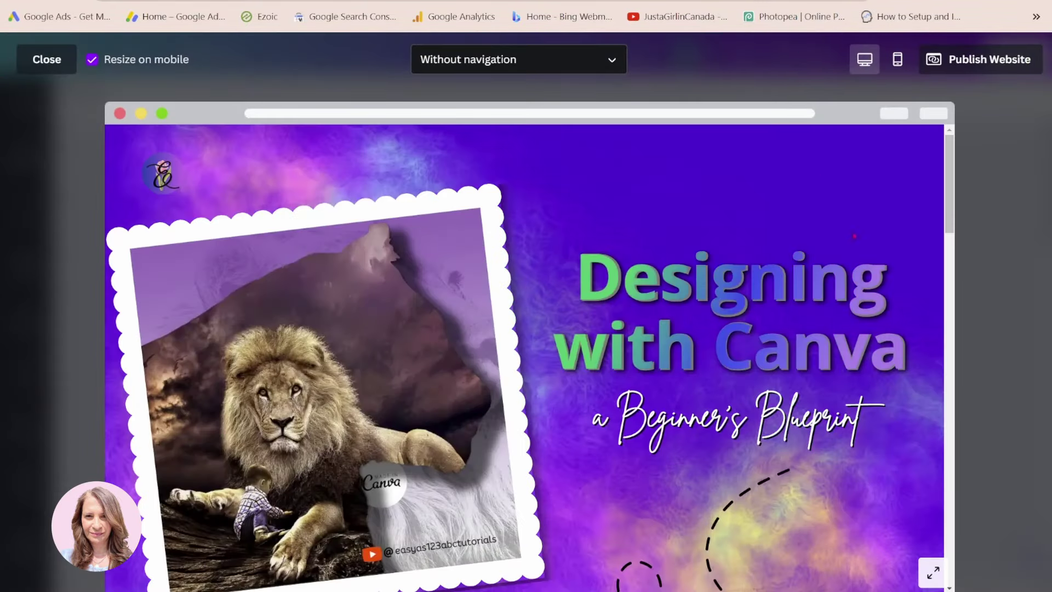
scroll(845, 260, "down", 2)
scroll(845, 261, "up", 3)
scroll(845, 262, "down", 3)
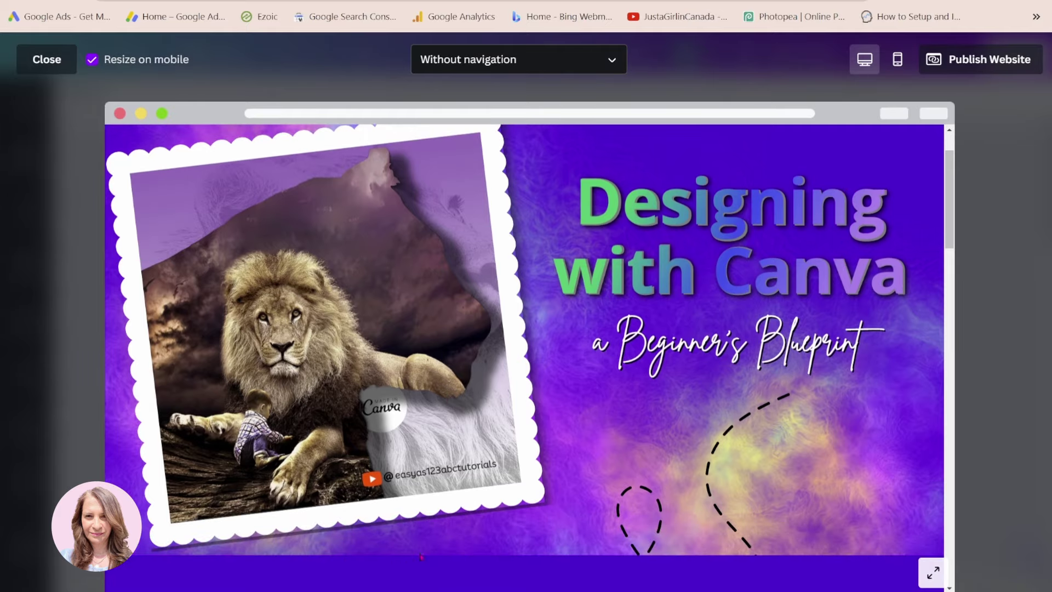
scroll(421, 556, "down", 8)
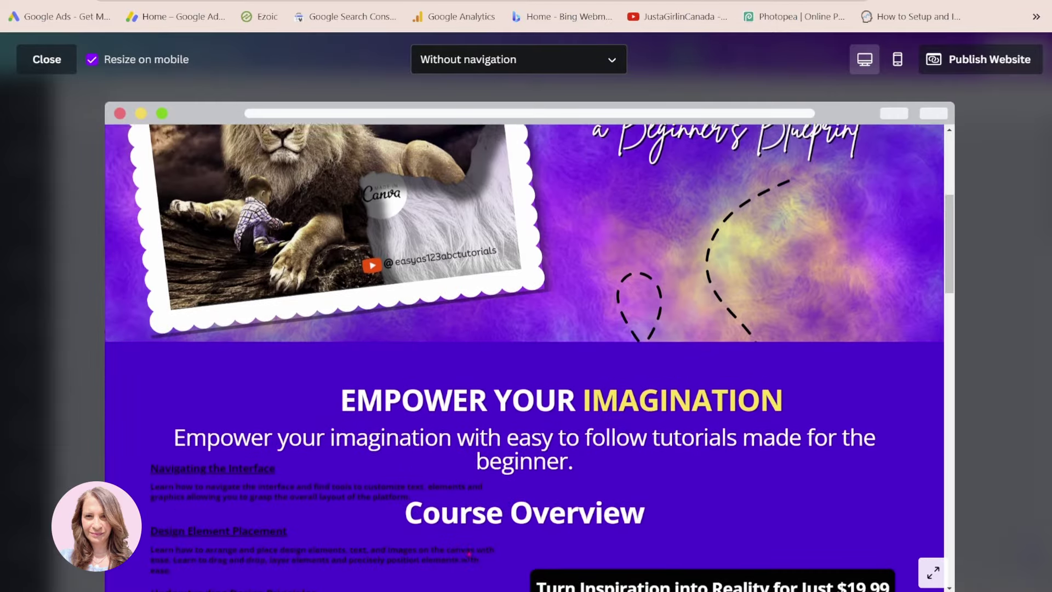
scroll(470, 553, "up", 10)
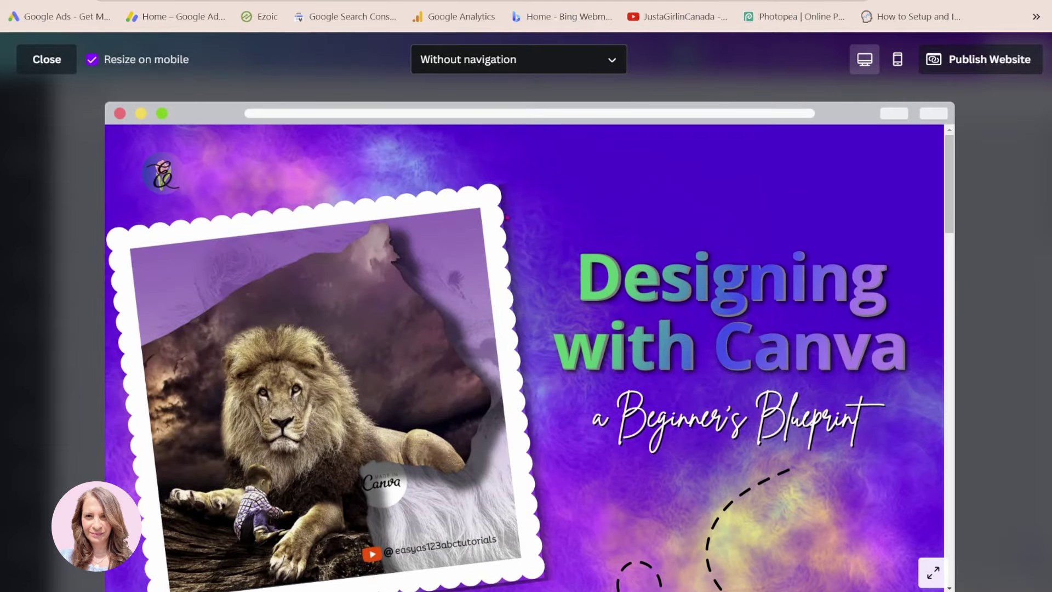
left_click(63, 64)
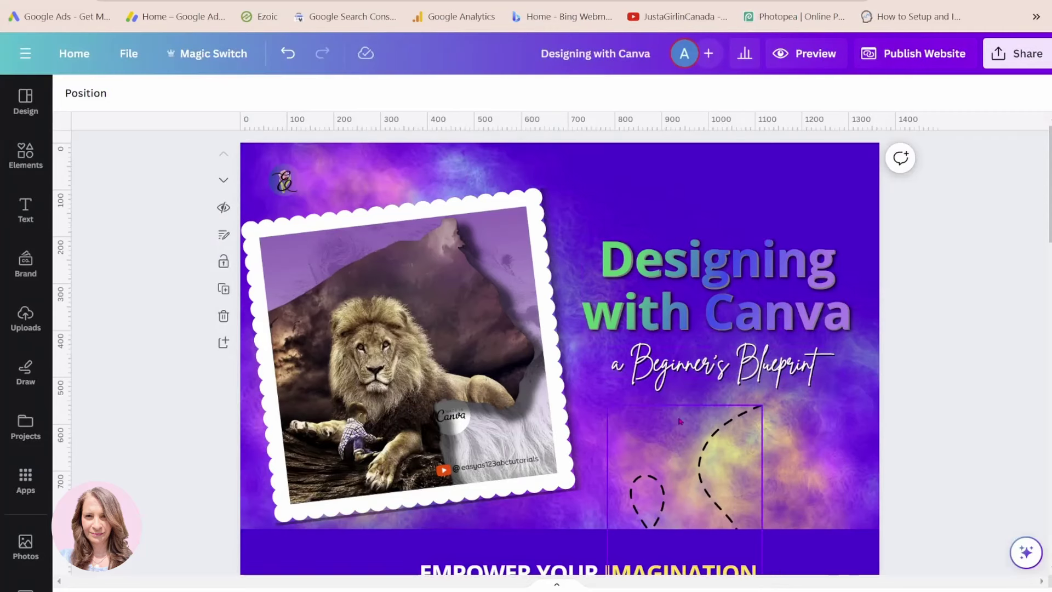
Zoom out over the pages and drag page 1's bottom edge down to heighten the header
left_click(802, 161)
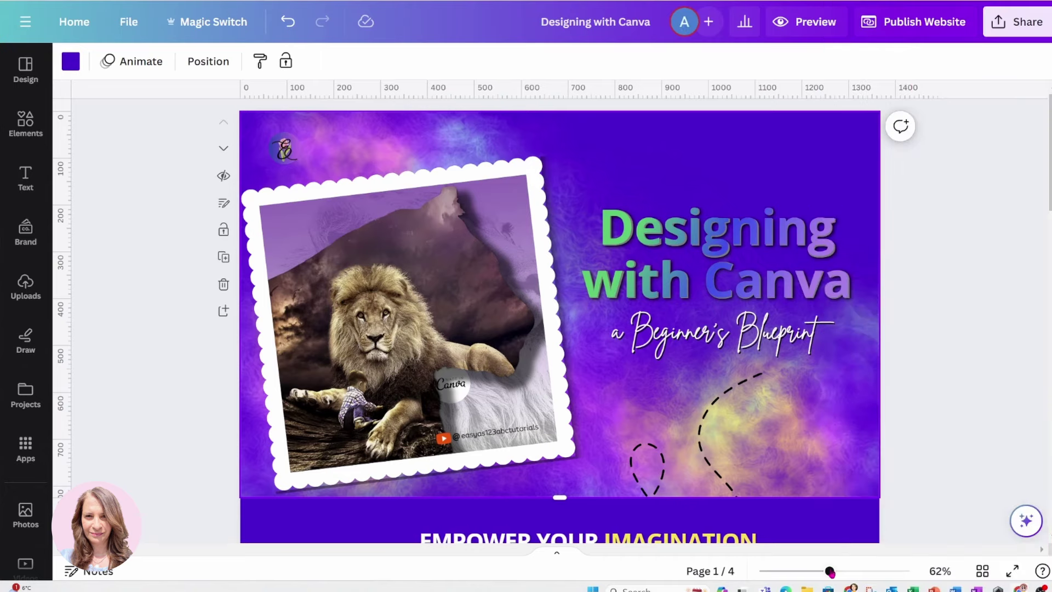
left_click_drag(830, 572, 821, 571)
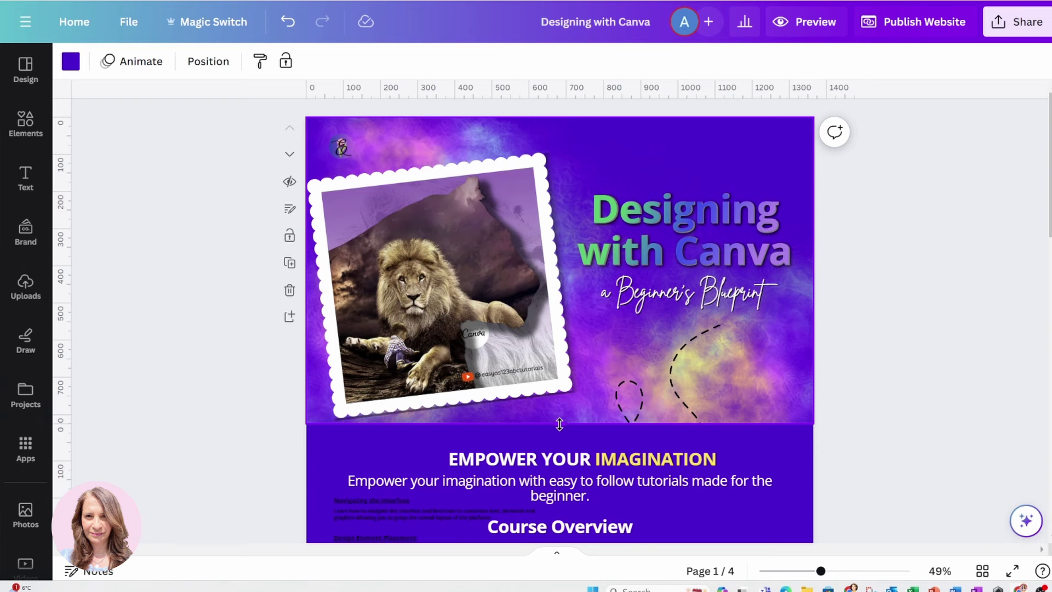
scroll(559, 424, "down", 2)
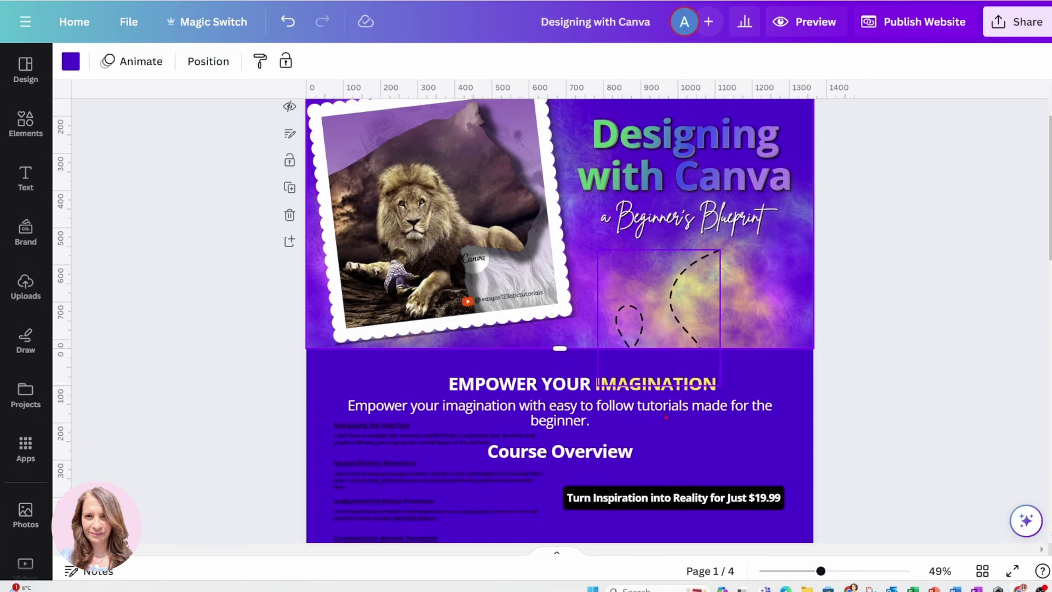
scroll(758, 142, "up", 2)
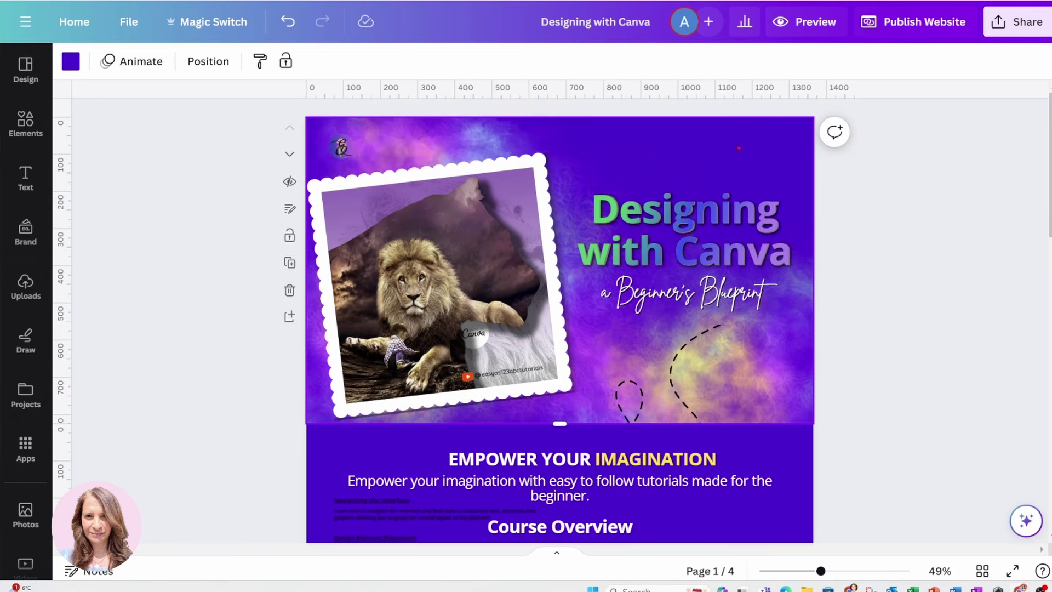
scroll(790, 477, "down", 2)
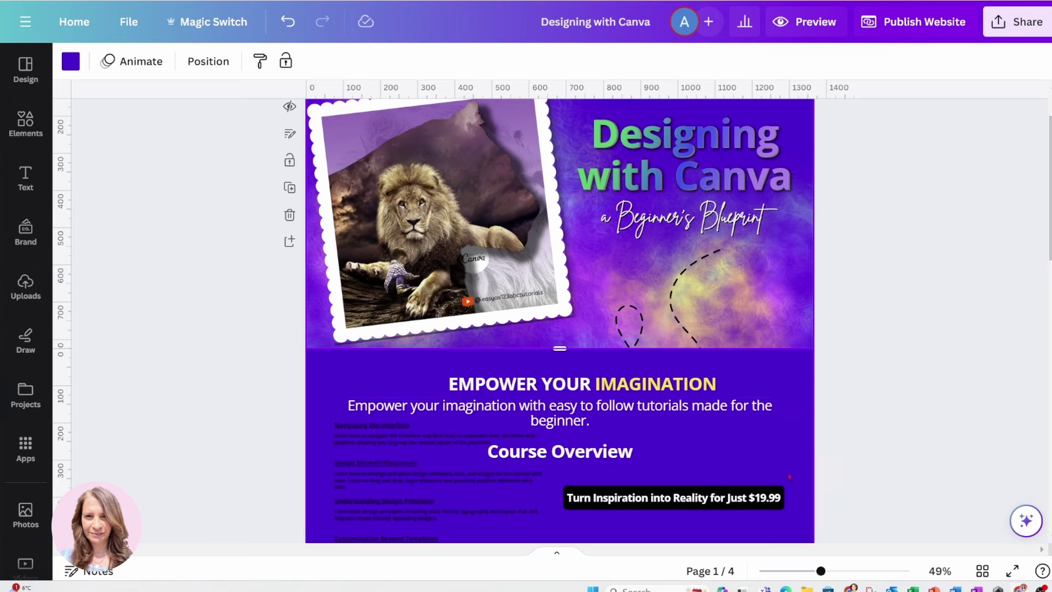
scroll(790, 477, "down", 8)
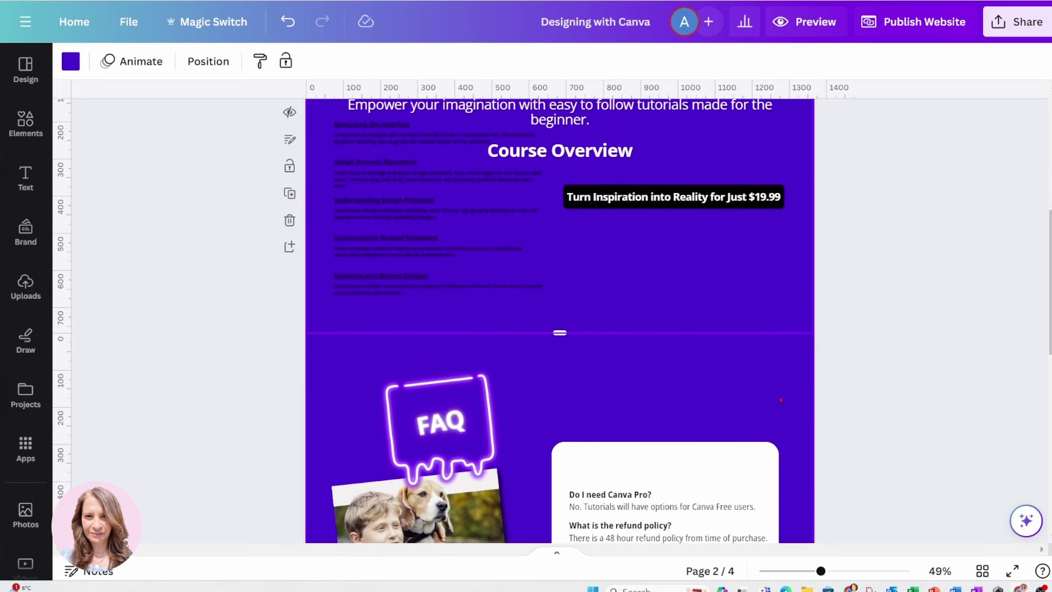
scroll(781, 400, "down", 10)
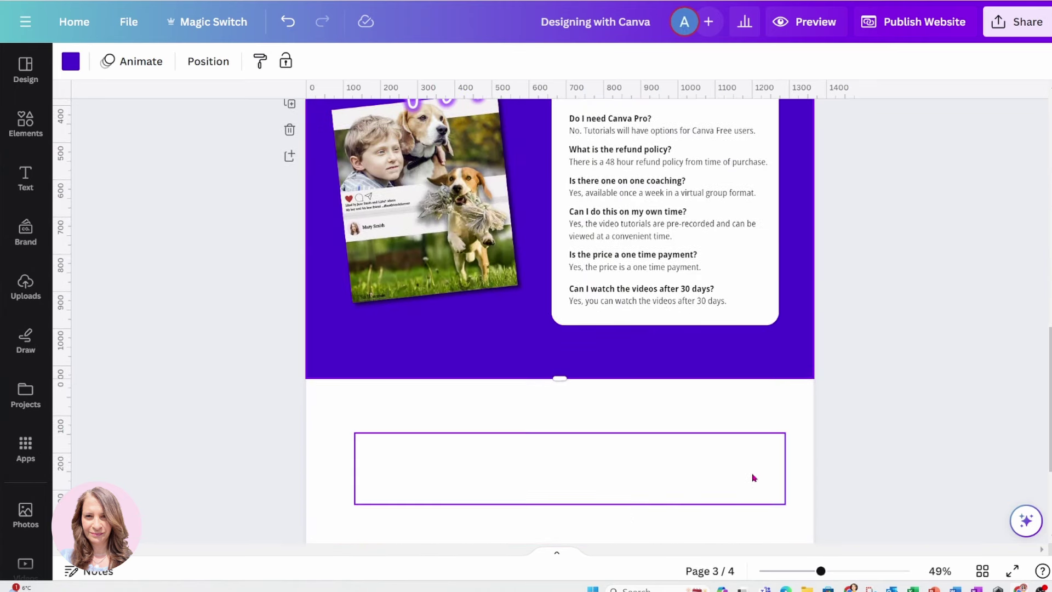
scroll(784, 503, "up", 20)
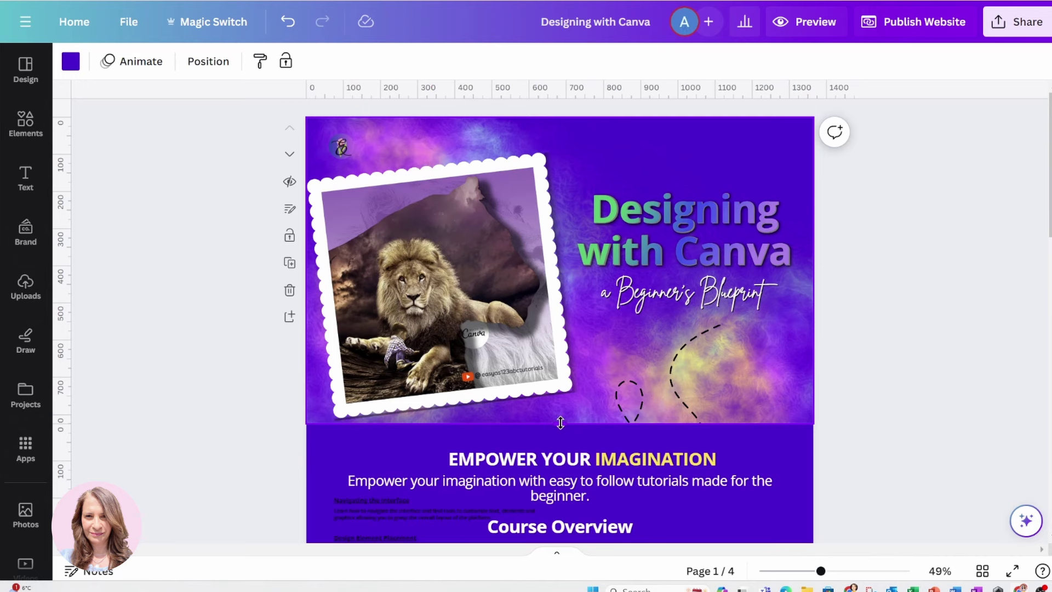
left_click_drag(561, 423, 557, 494)
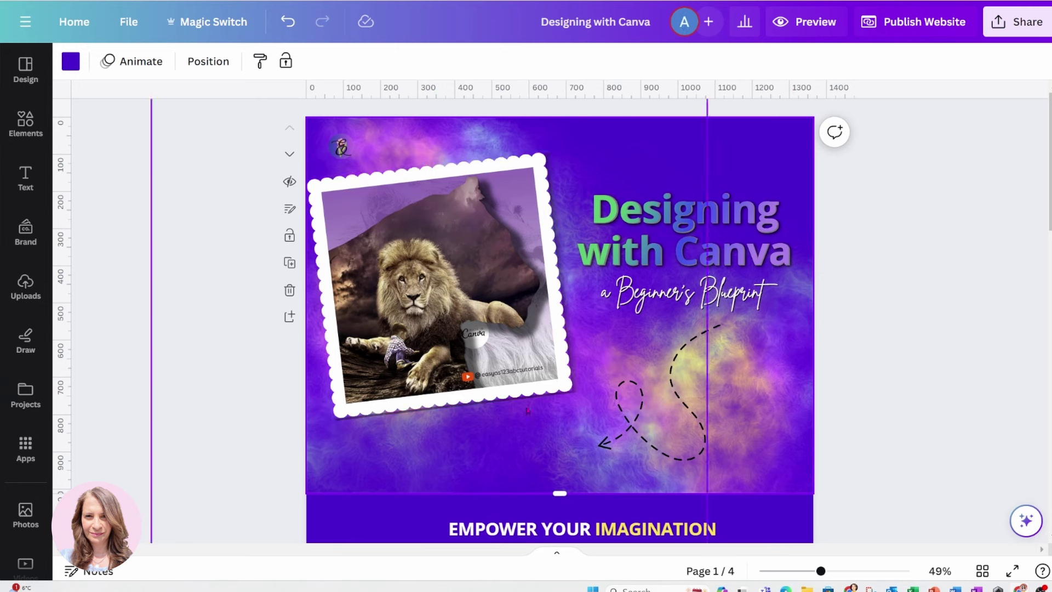
Drag page 1's bottom edge further to about 1,347 px high, then scroll to page 3
scroll(698, 387, "down", 1)
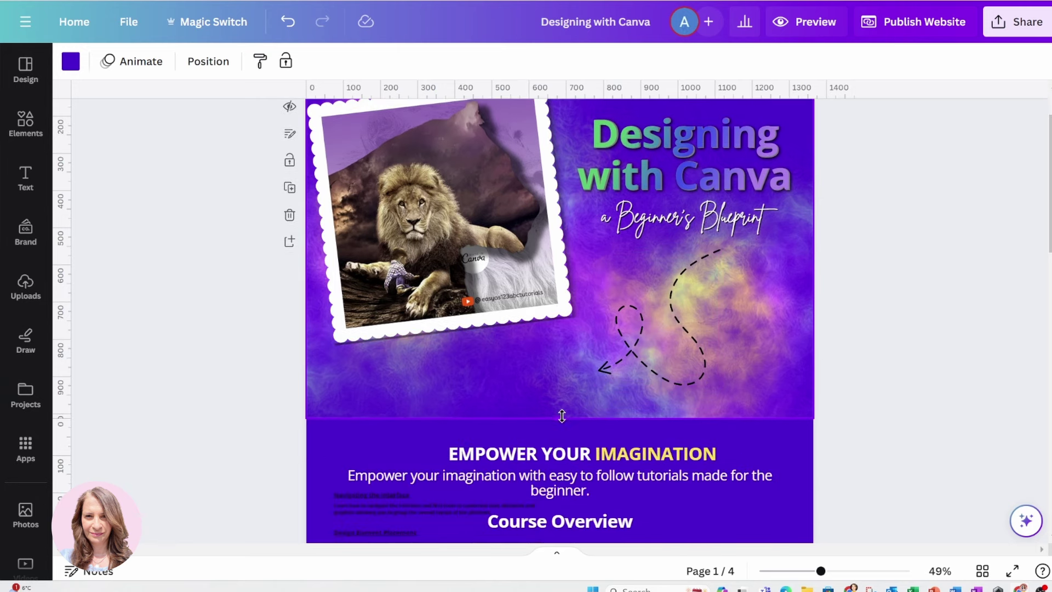
left_click_drag(561, 415, 550, 507)
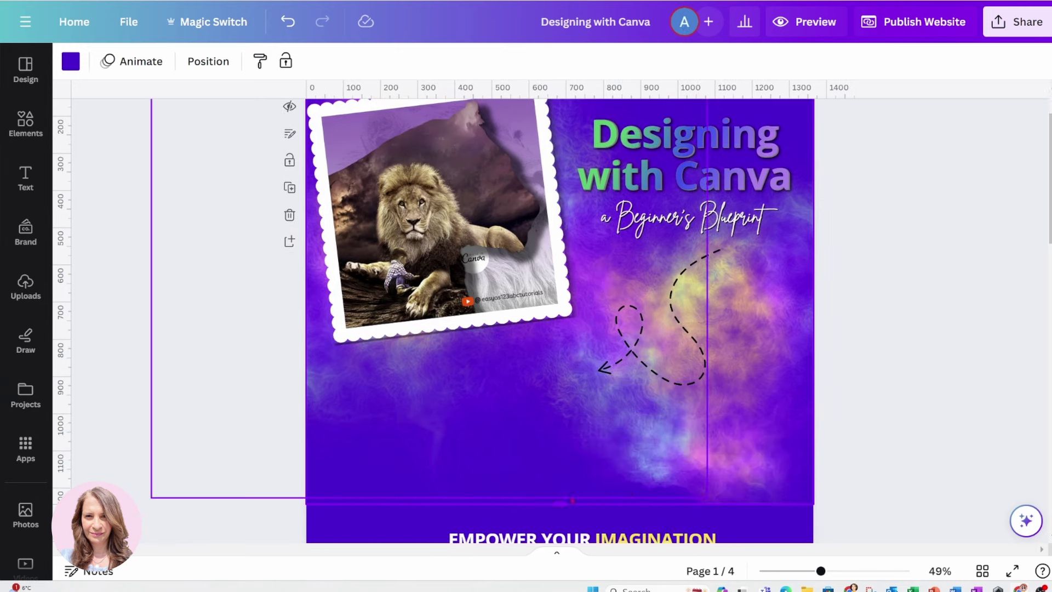
scroll(565, 427, "down", 1)
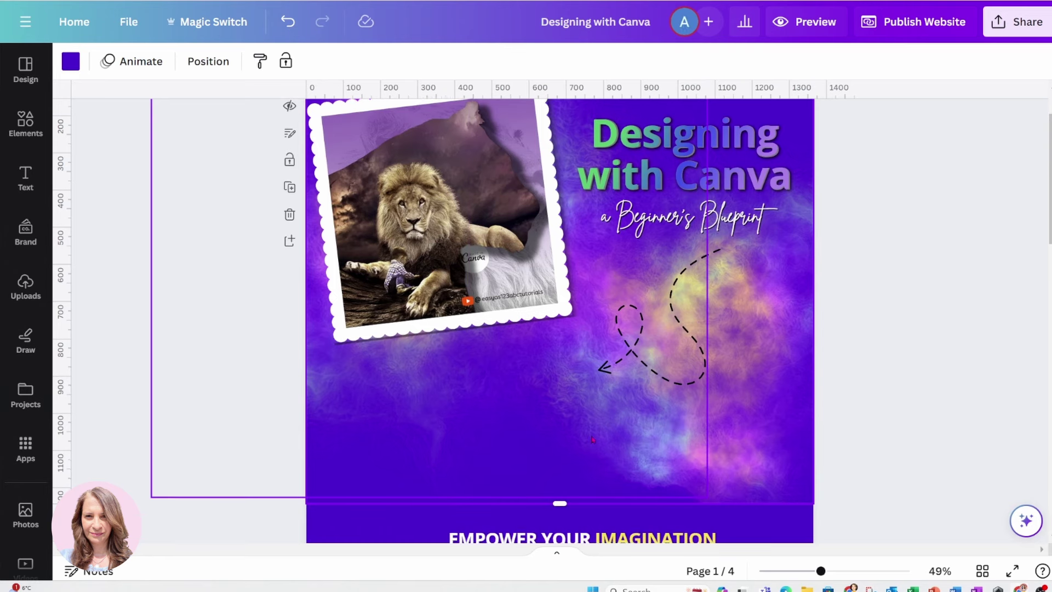
left_click_drag(559, 428, 549, 467)
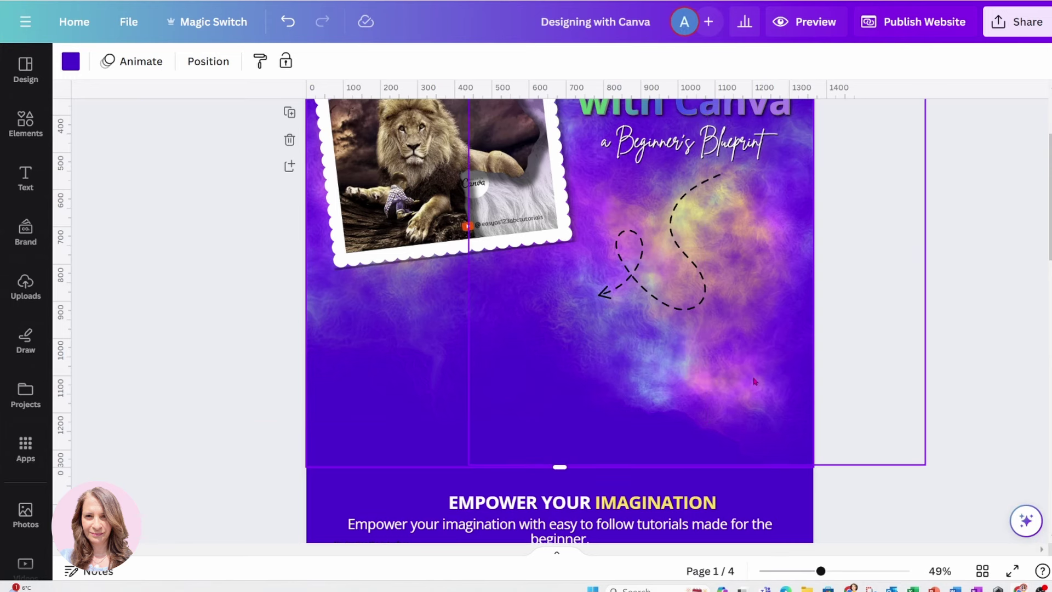
scroll(754, 381, "down", 3)
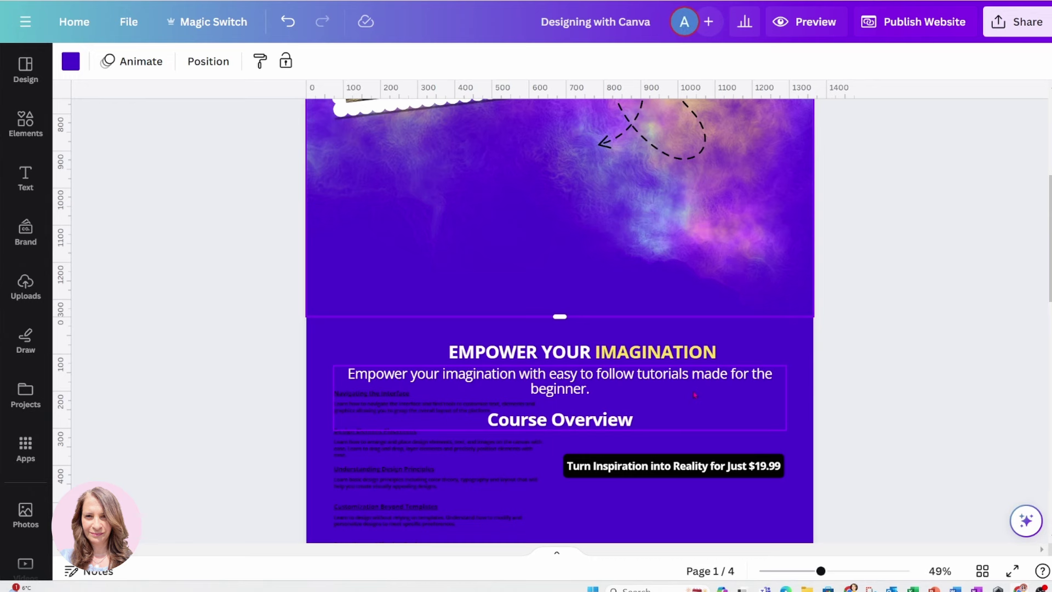
scroll(724, 240, "up", 6)
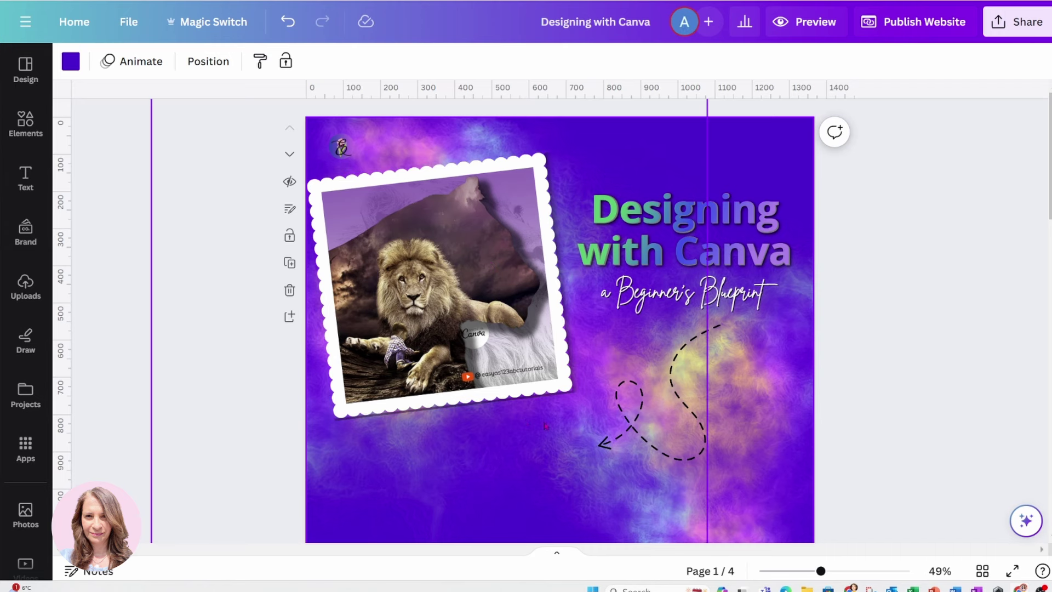
scroll(489, 264, "down", 2)
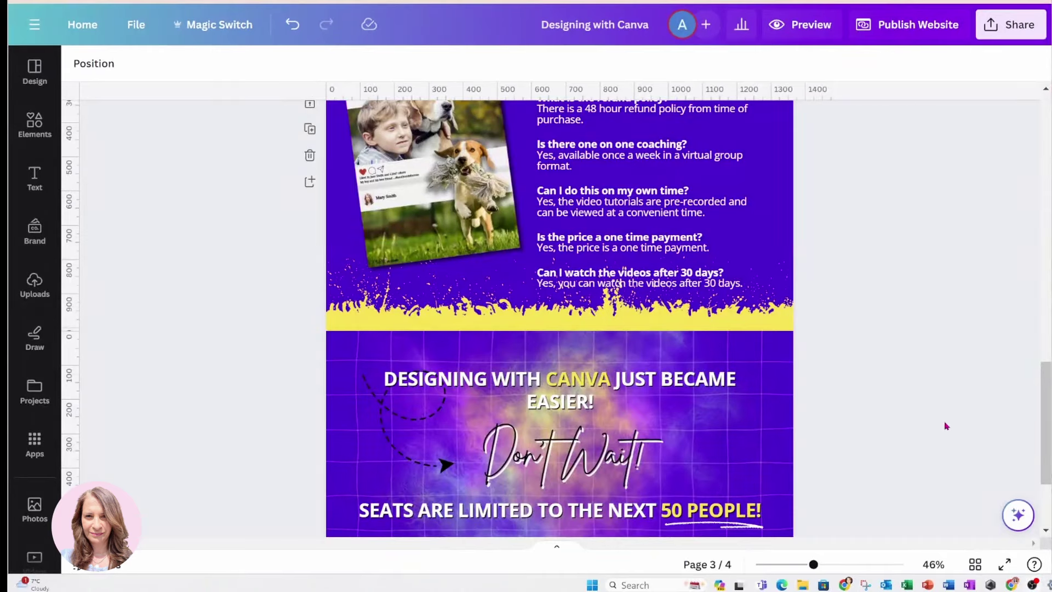
scroll(877, 400, "up", 15)
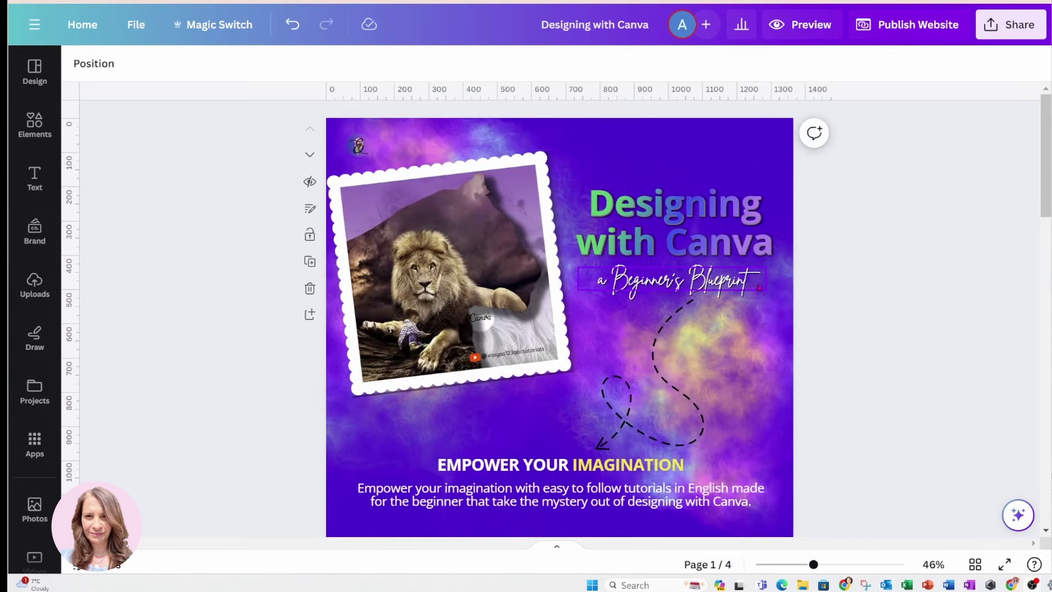
scroll(747, 293, "down", 2)
scroll(747, 292, "down", 8)
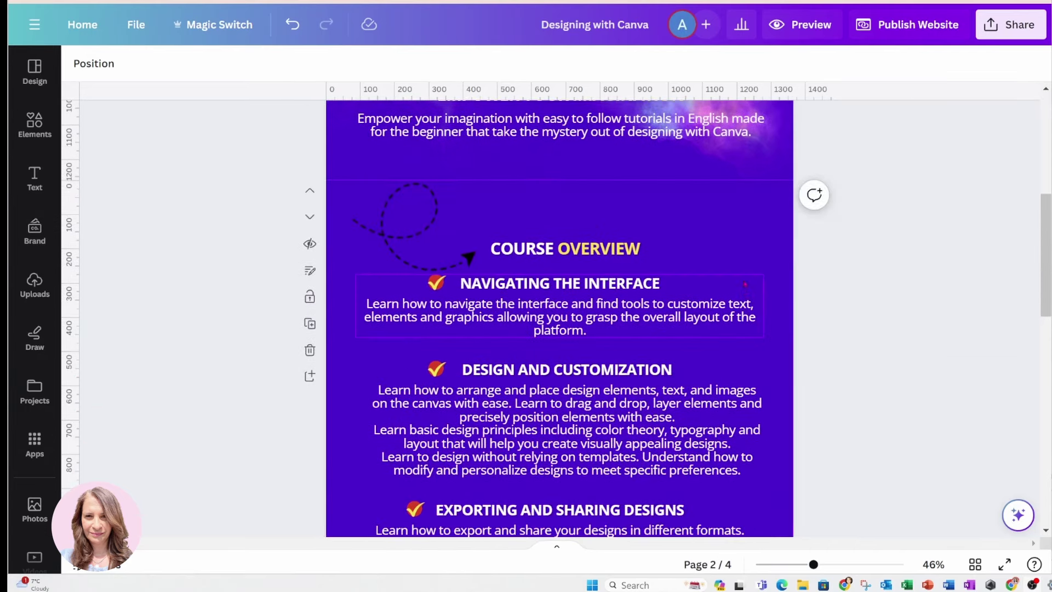
scroll(511, 251, "down", 5)
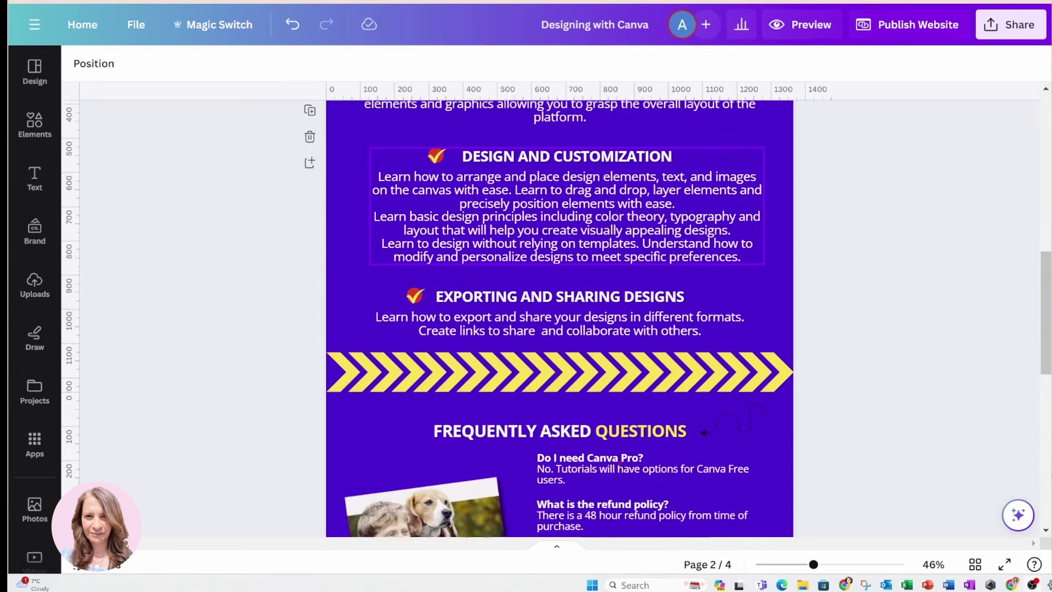
scroll(619, 462, "down", 4)
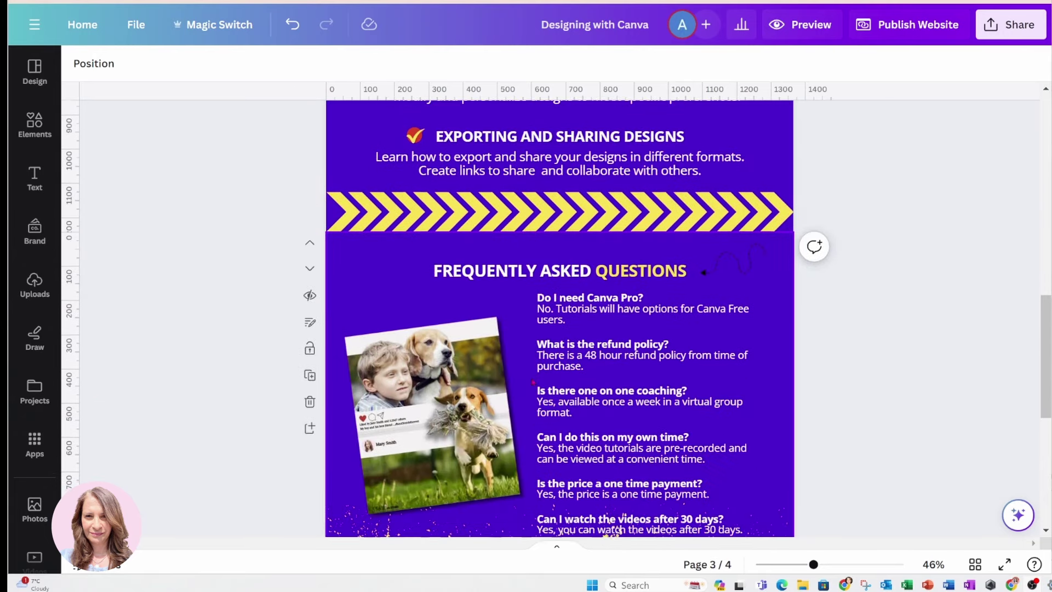
scroll(532, 382, "down", 4)
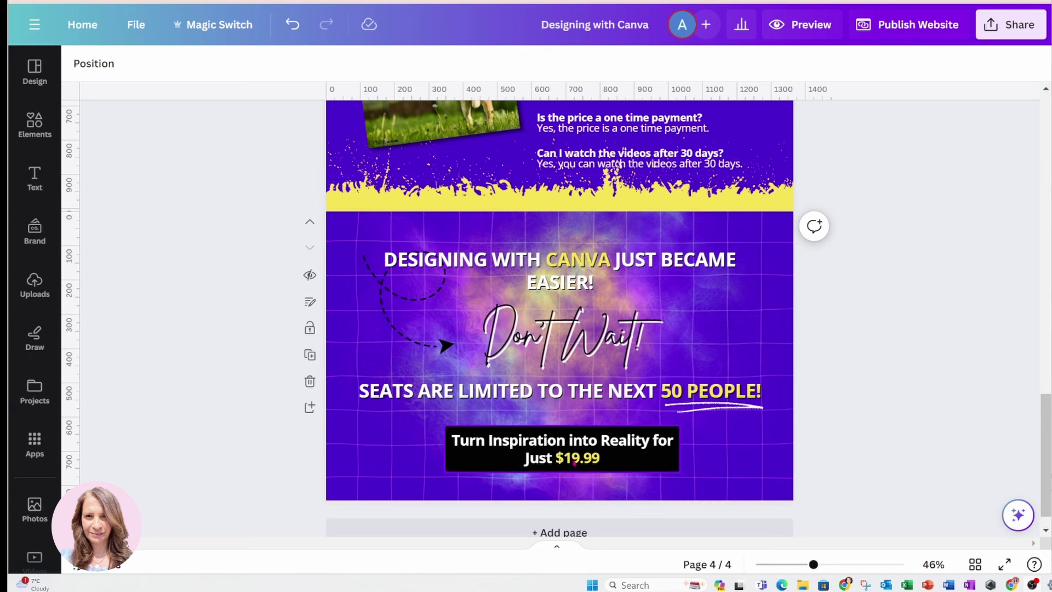
scroll(714, 376, "up", 3)
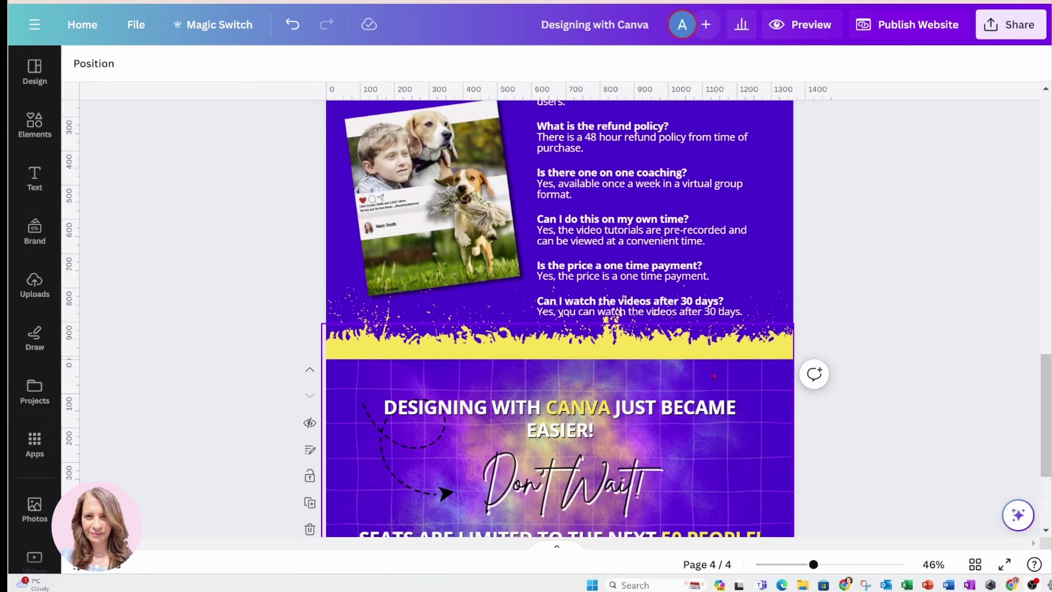
scroll(714, 376, "up", 5)
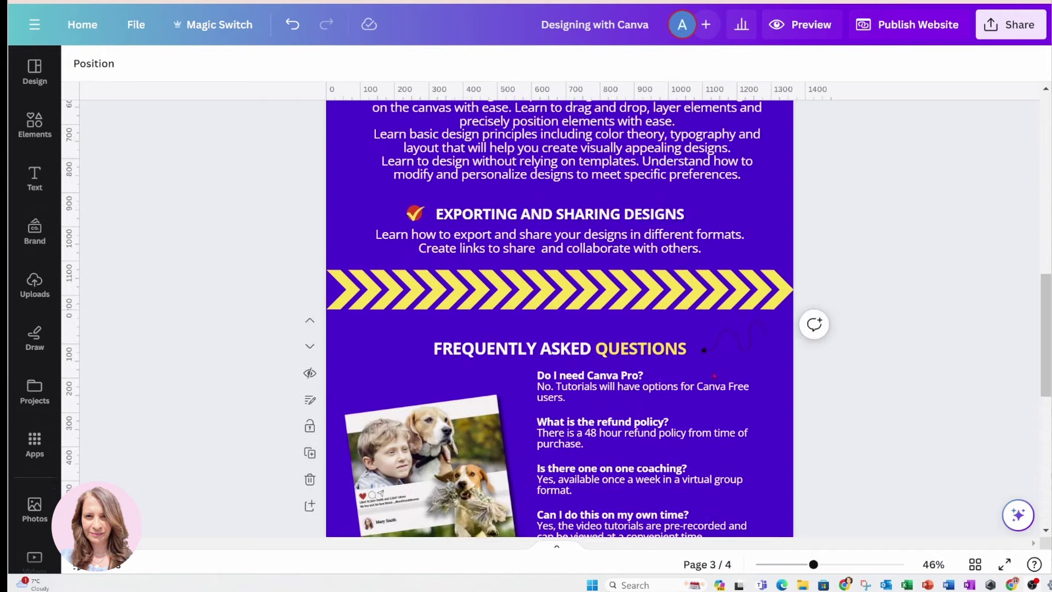
scroll(714, 376, "up", 8)
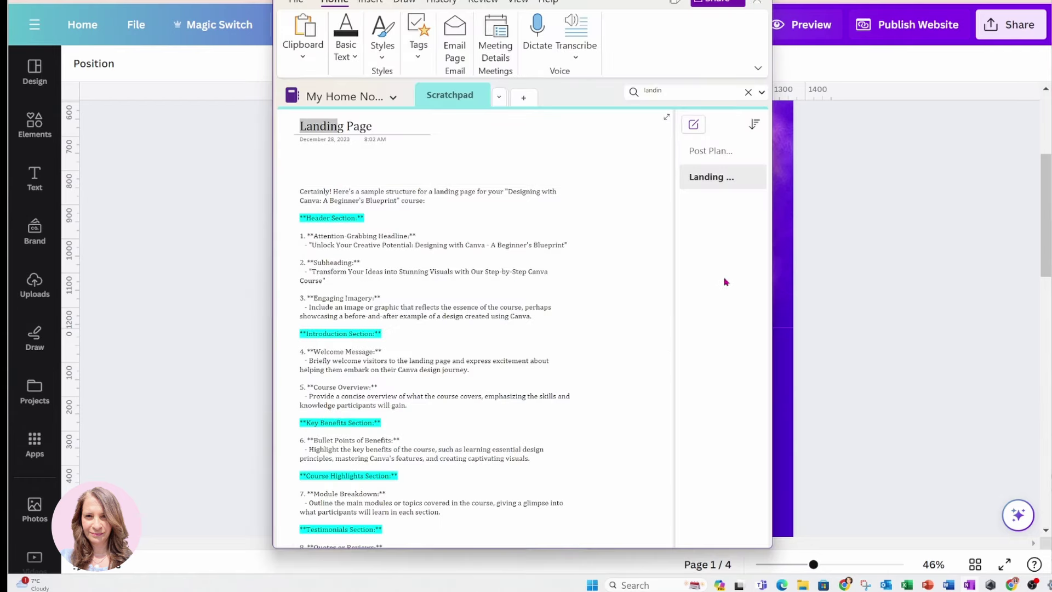
Widen the OneNote window and scroll the Landing Page outline from Course Highlights to Footer
left_click_drag(772, 323, 891, 327)
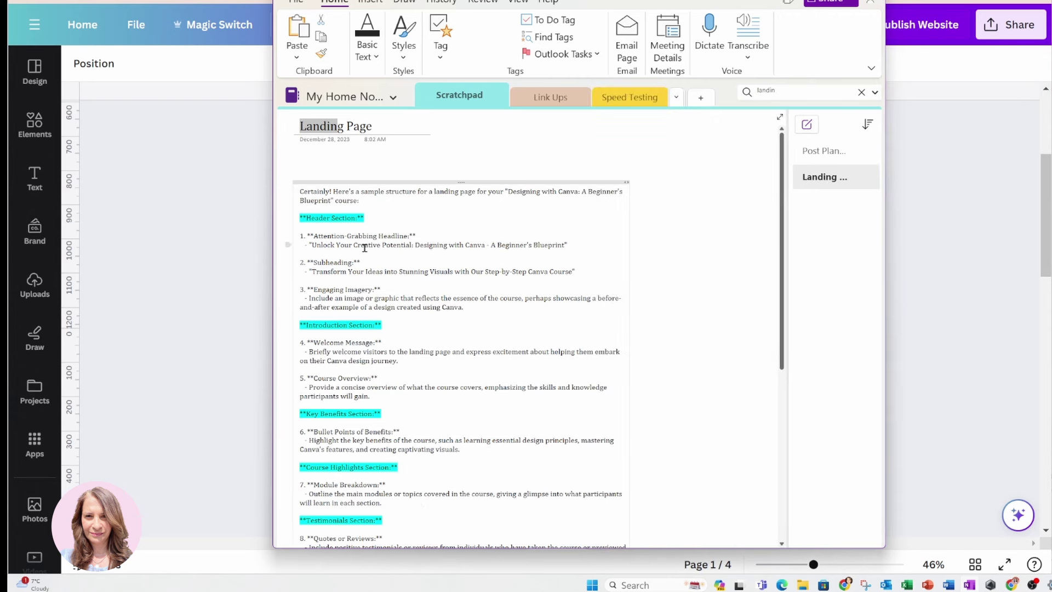
scroll(462, 334, "down", 3)
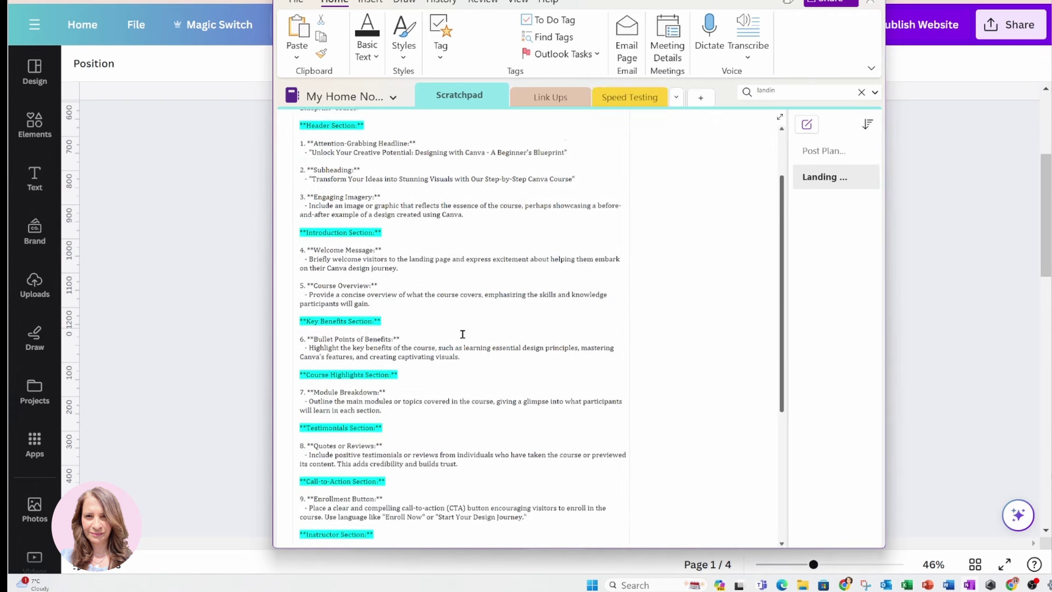
scroll(463, 334, "down", 3)
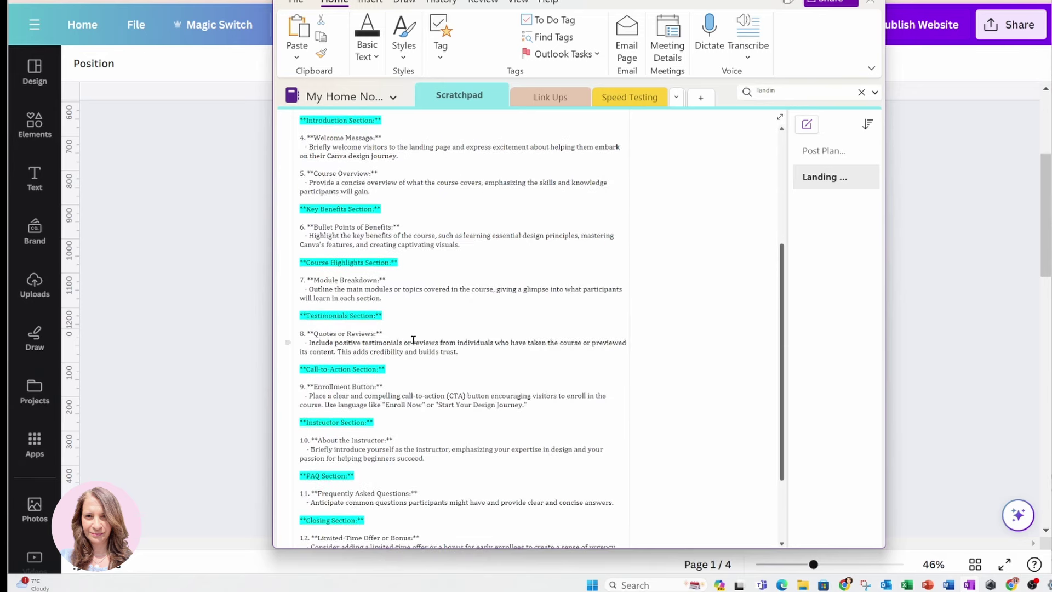
scroll(449, 357, "down", 3)
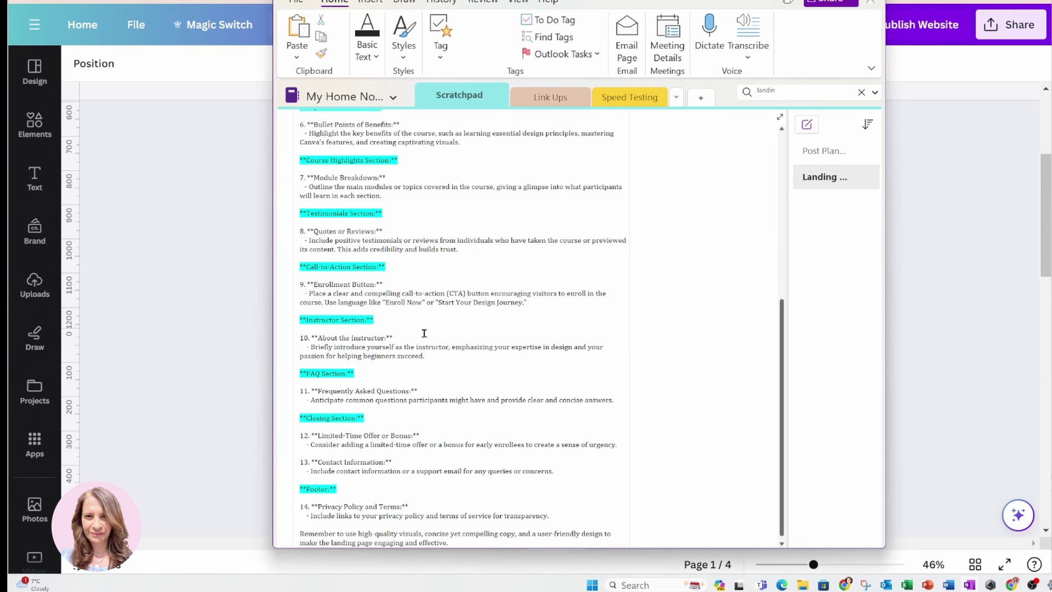
scroll(424, 334, "down", 3)
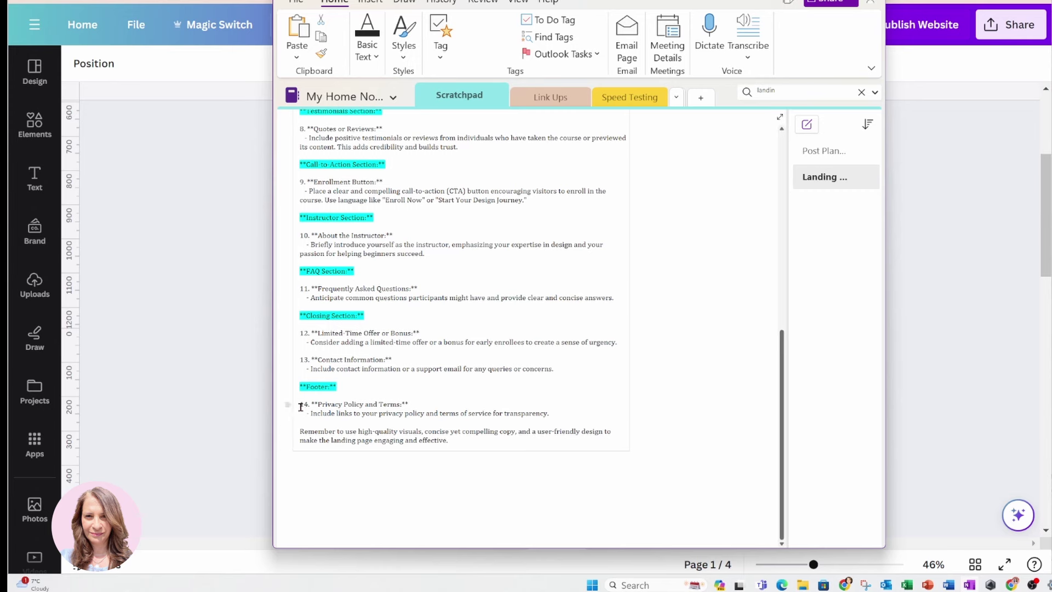
scroll(460, 346, "up", 3)
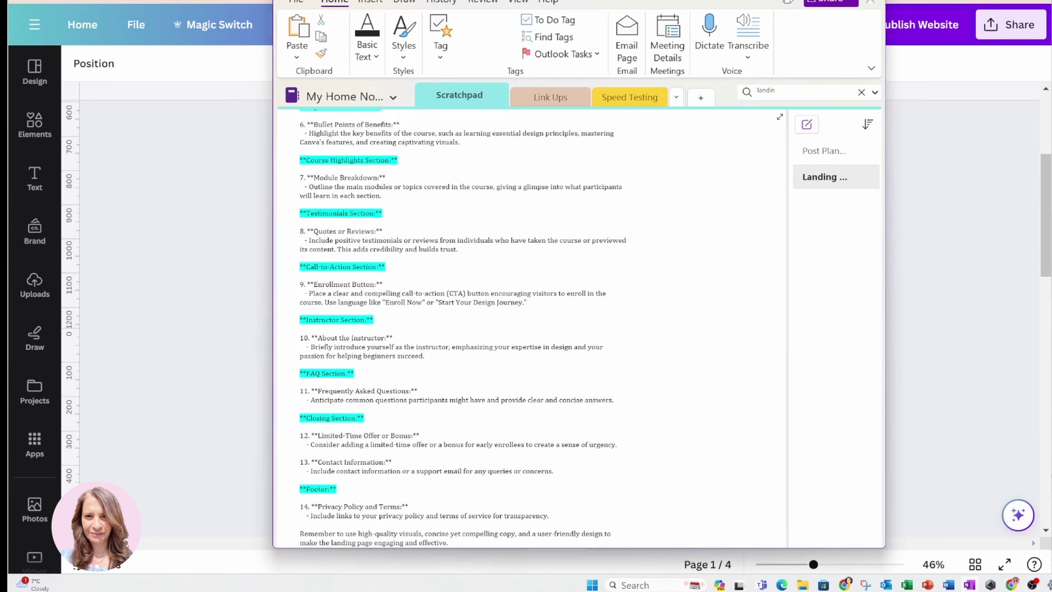
Minimize OneNote and scroll through all four Canva pages back to page 1
key("super+Down")
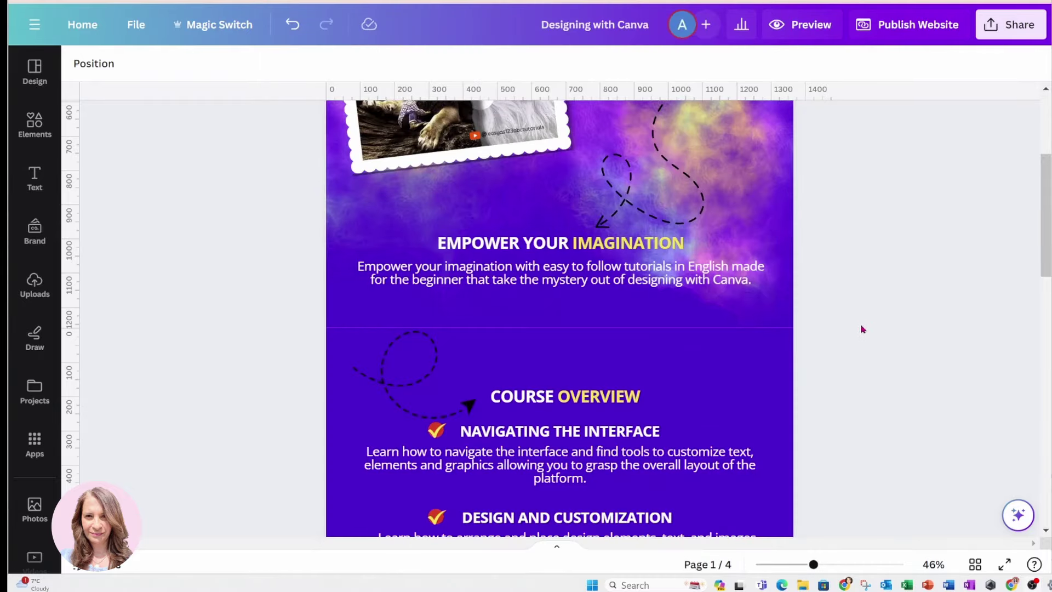
scroll(883, 331, "up", 2)
scroll(883, 332, "up", 4)
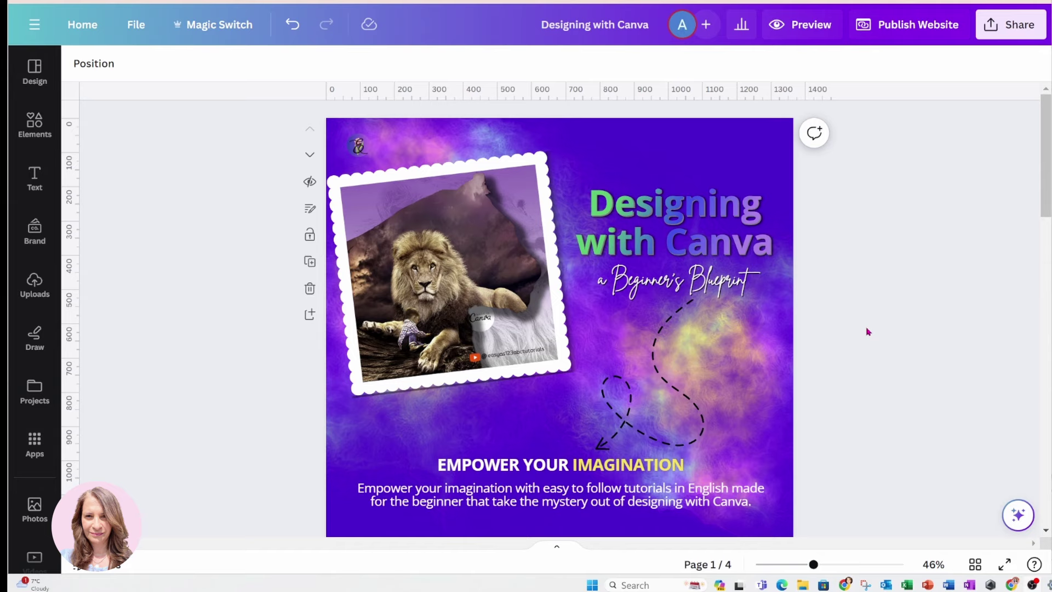
scroll(849, 328, "down", 4)
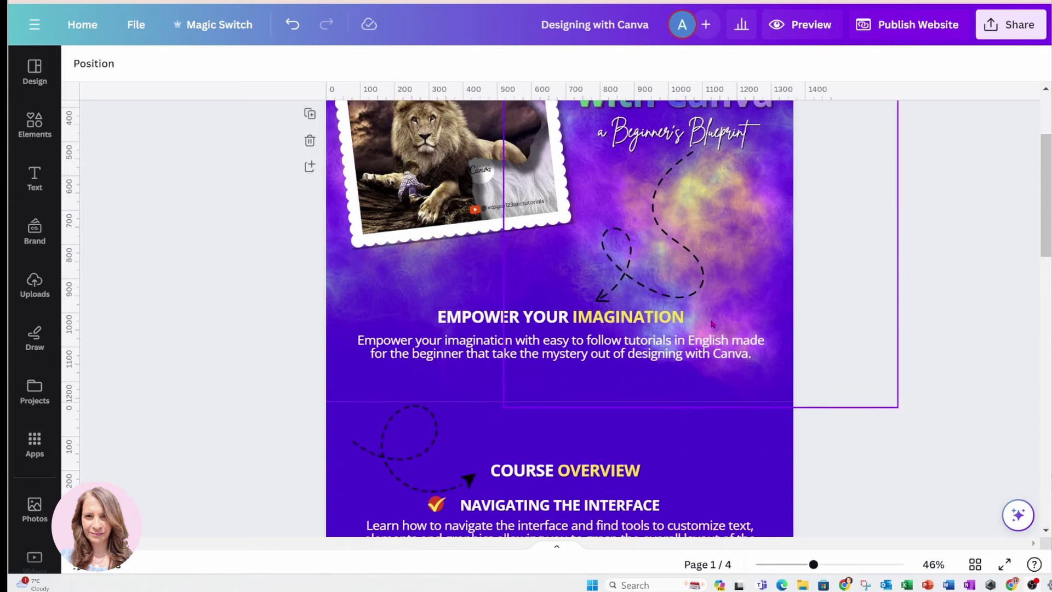
scroll(712, 324, "down", 14)
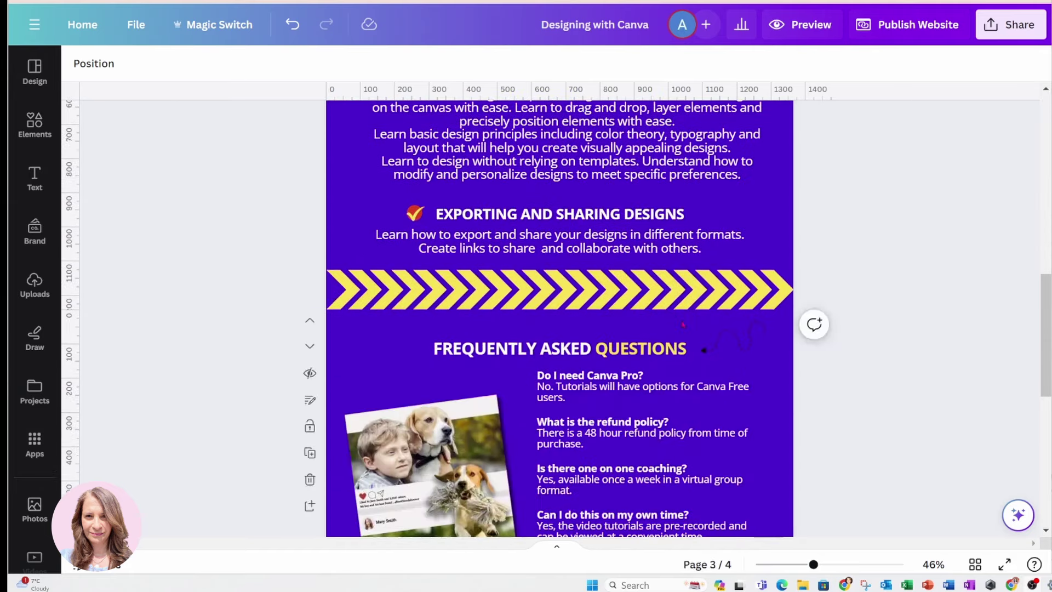
scroll(683, 325, "down", 10)
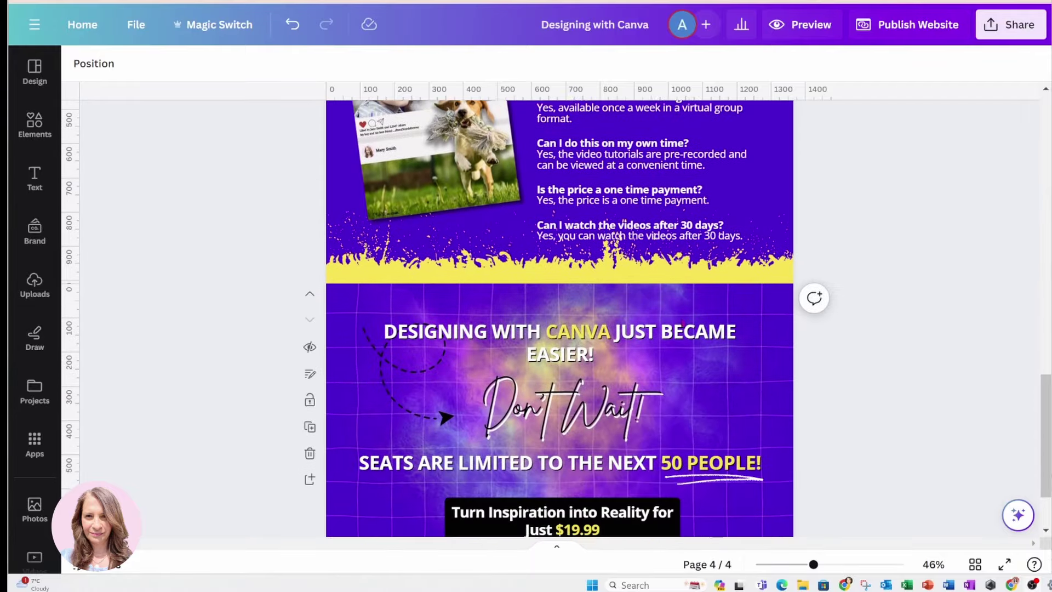
scroll(683, 324, "down", 2)
scroll(682, 325, "up", 16)
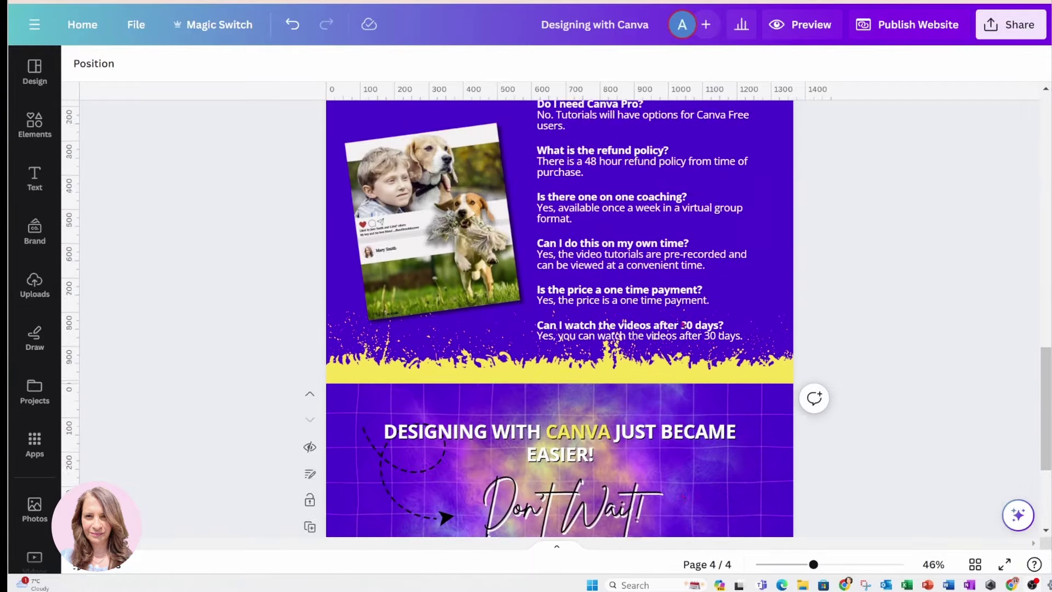
scroll(680, 330, "up", 14)
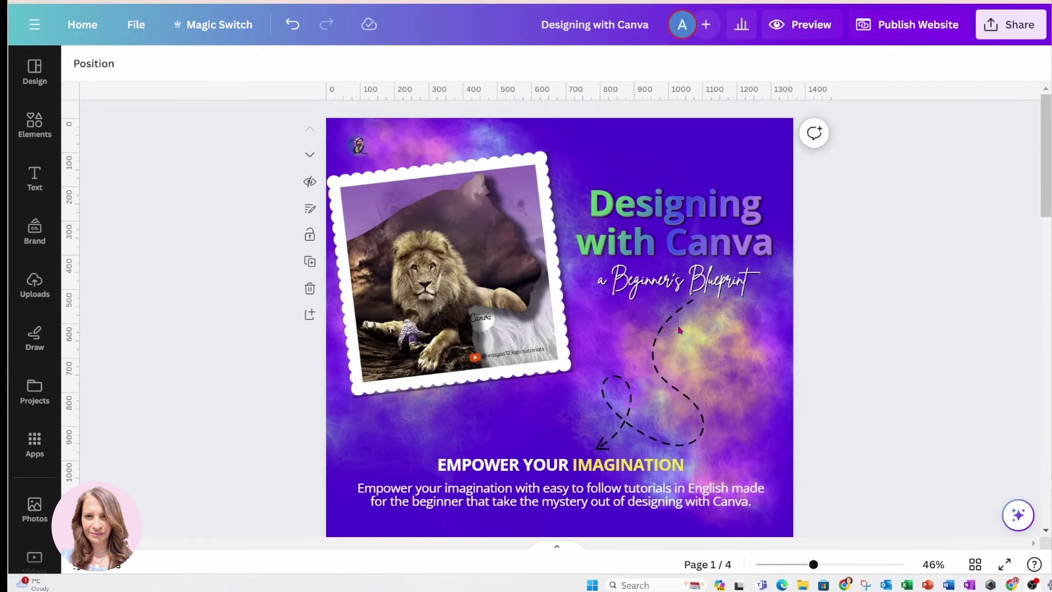
Preview the website with 'Resize on mobile' turned on
left_click(800, 29)
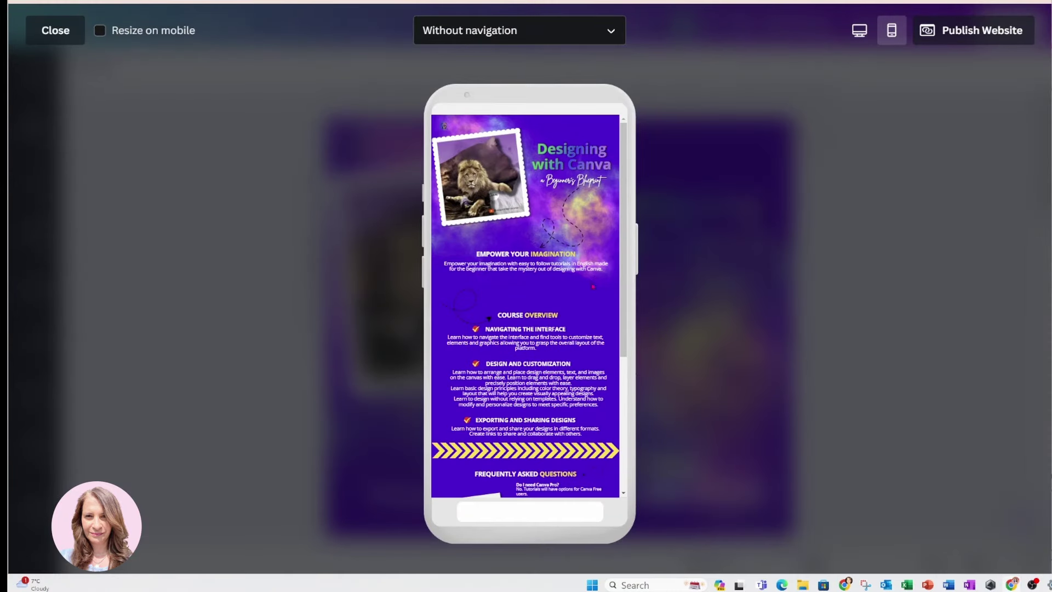
scroll(594, 263, "down", 5)
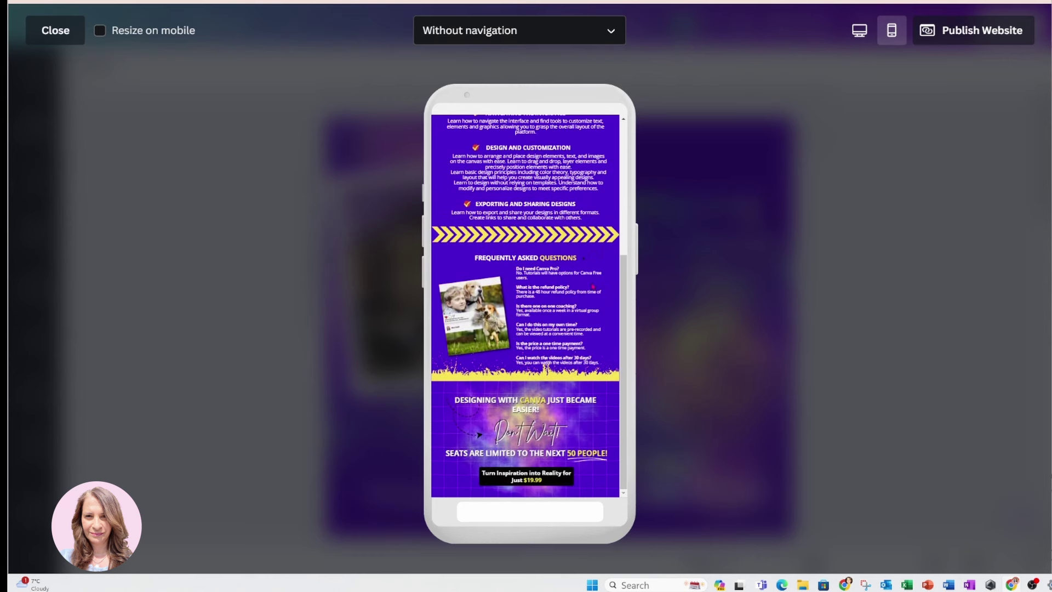
scroll(526, 307, "up", 5)
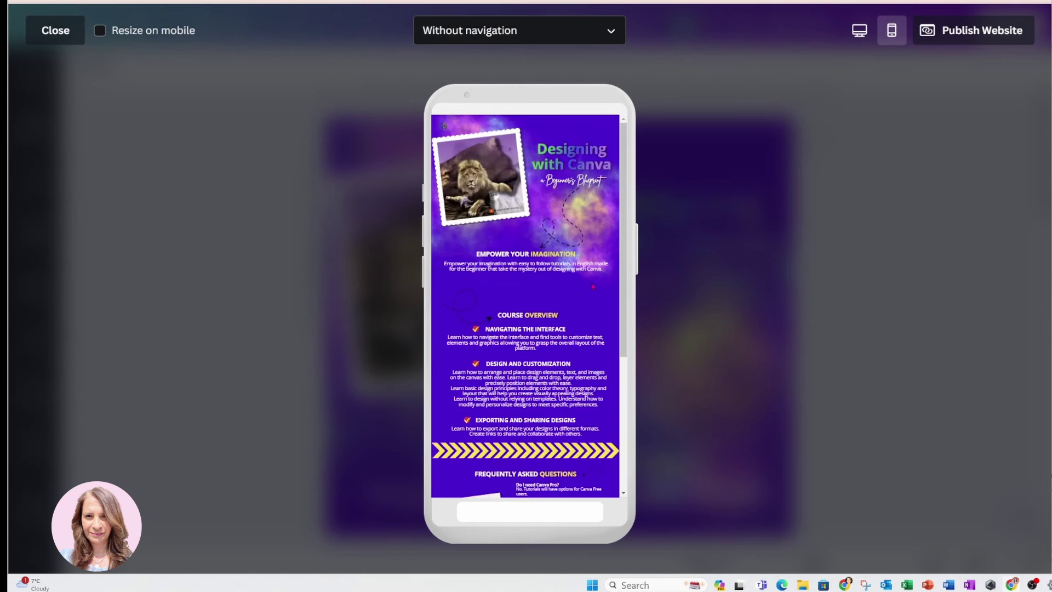
left_click(114, 33)
left_click(172, 37)
left_click(99, 31)
left_click(100, 31)
left_click(100, 32)
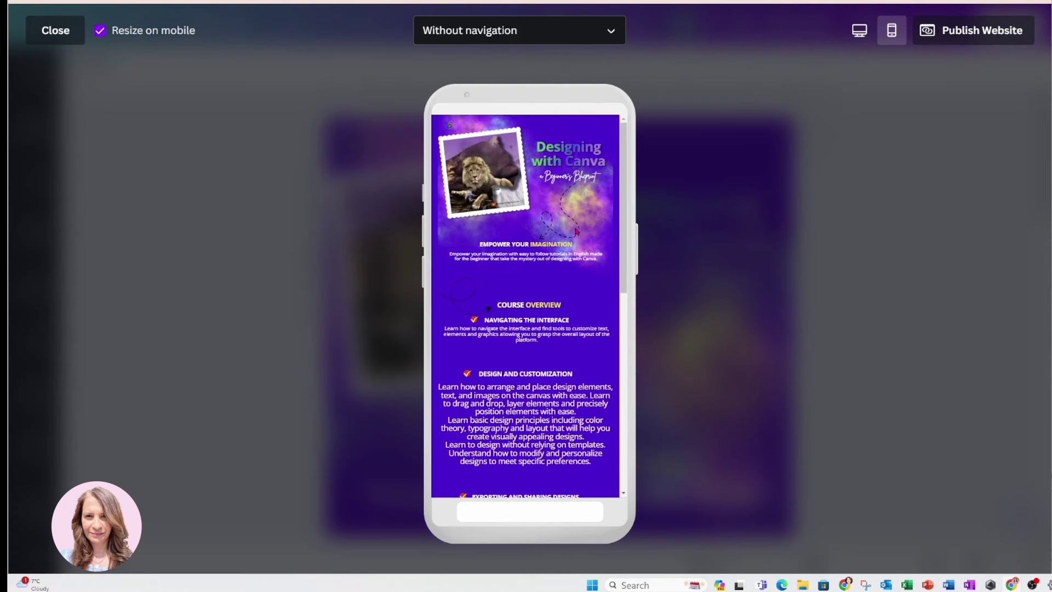
Check the mobile preview from FAQ up to the header, then switch to Desktop view
scroll(611, 223, "down", 15)
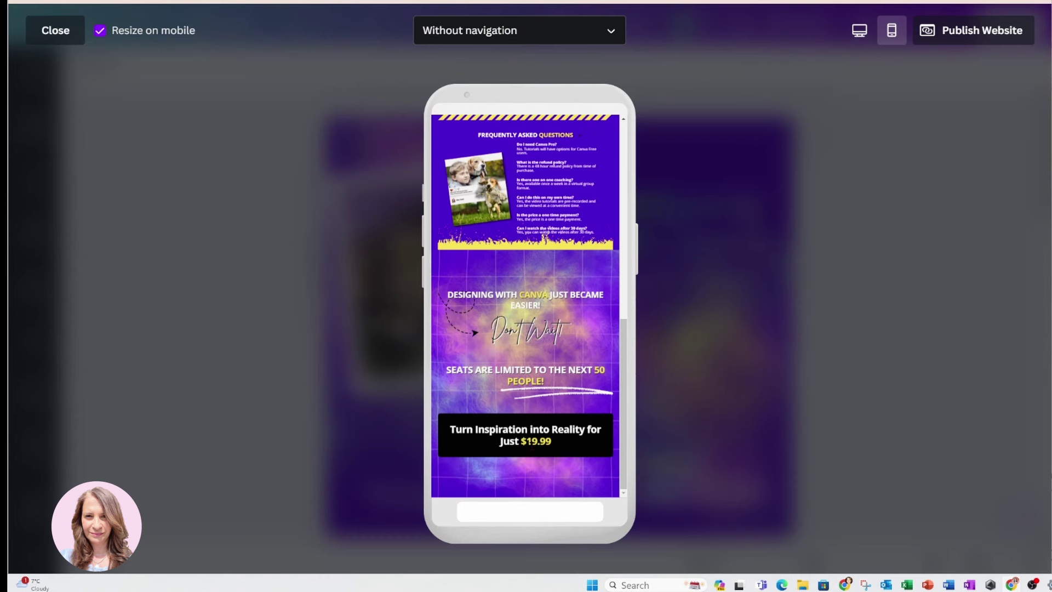
scroll(531, 446, "up", 2)
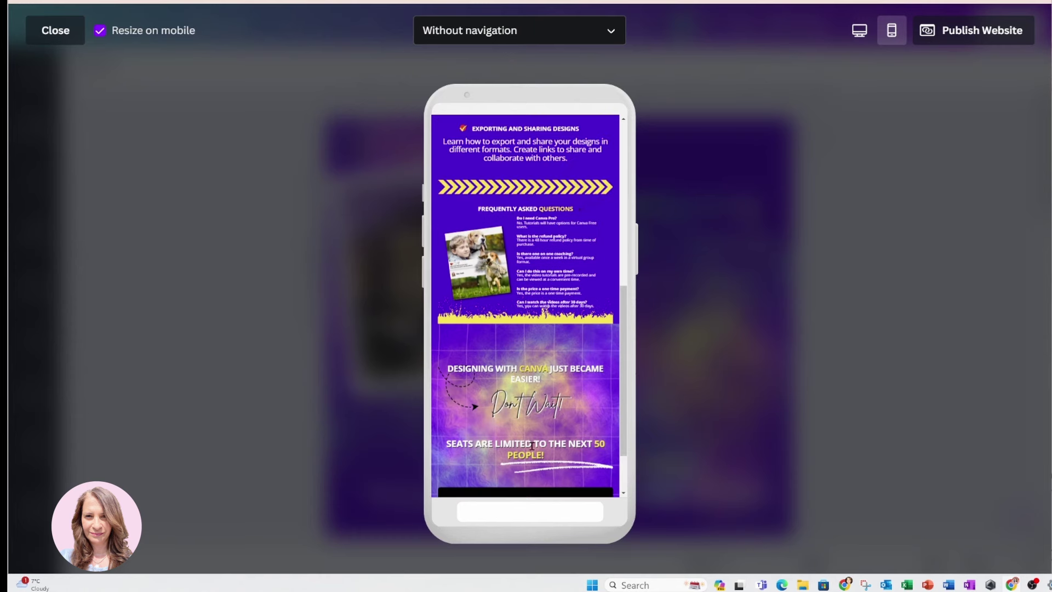
scroll(532, 445, "up", 10)
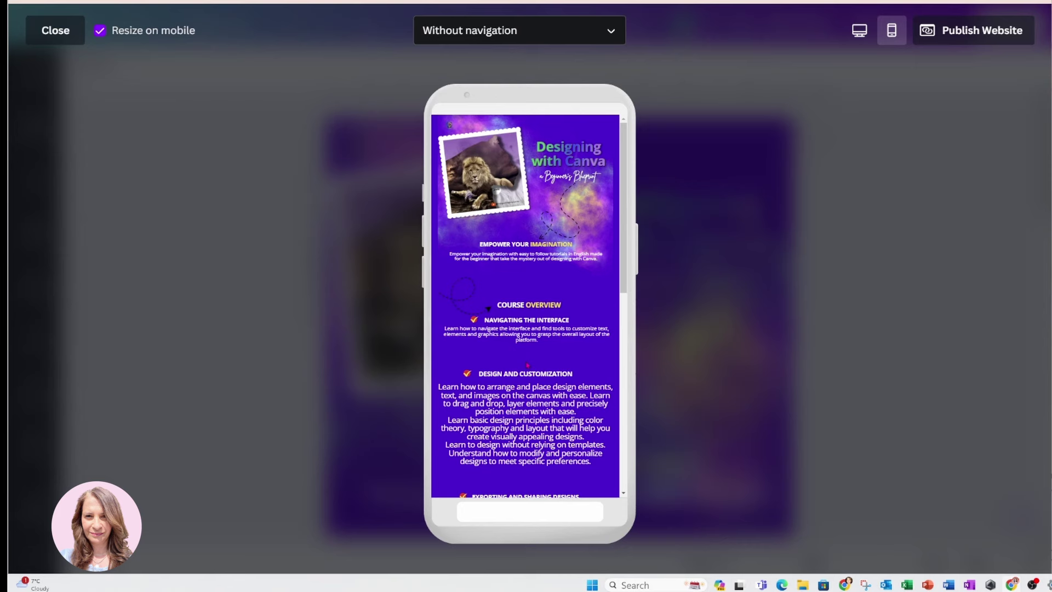
left_click(859, 31)
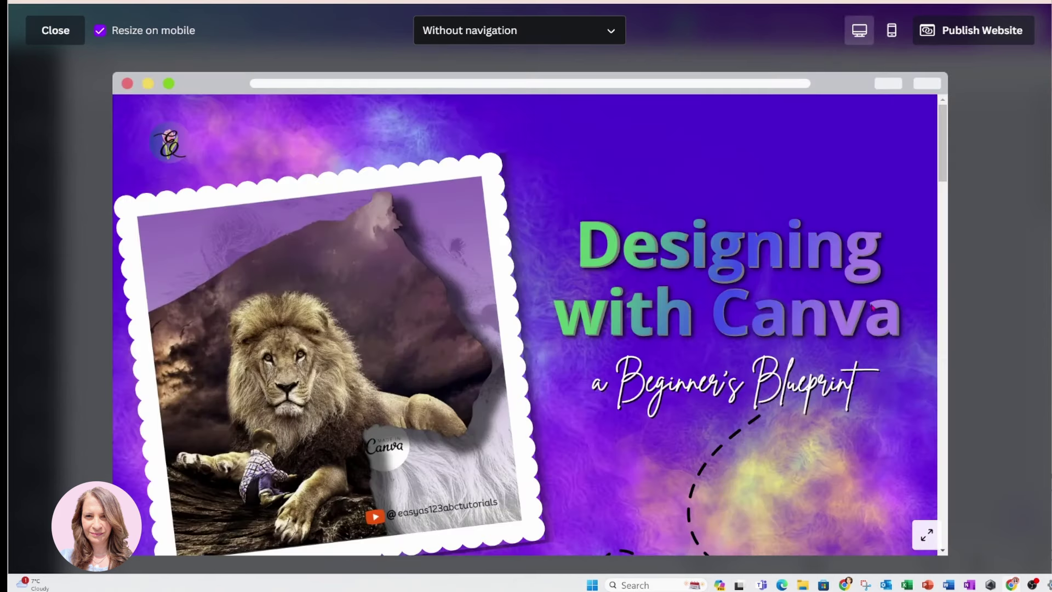
Scroll the desktop website preview down to the $19.99 offer, then close the preview
scroll(873, 308, "down", 2)
scroll(873, 308, "down", 8)
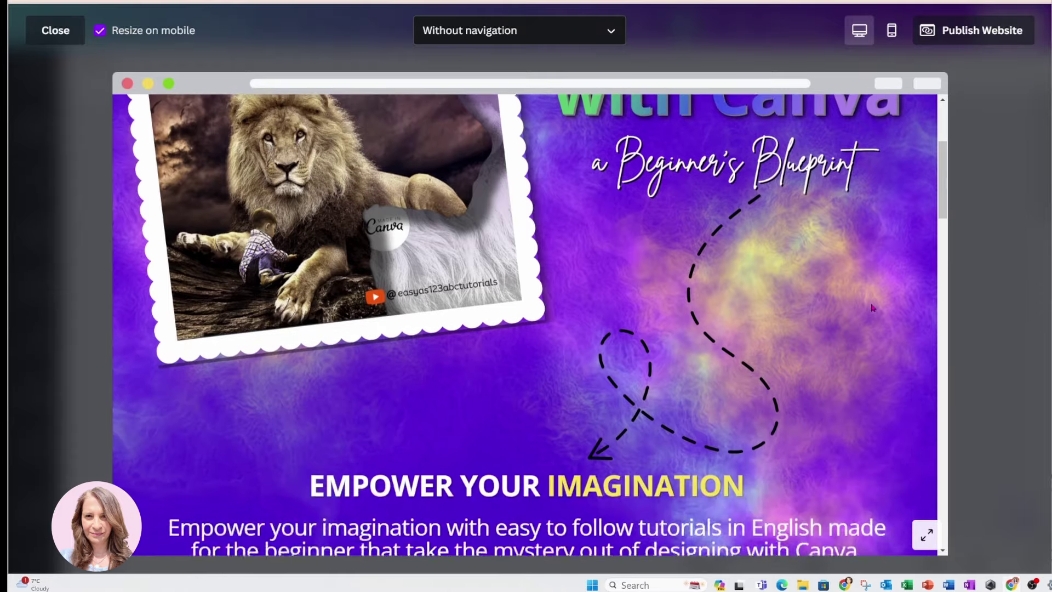
scroll(874, 308, "down", 9)
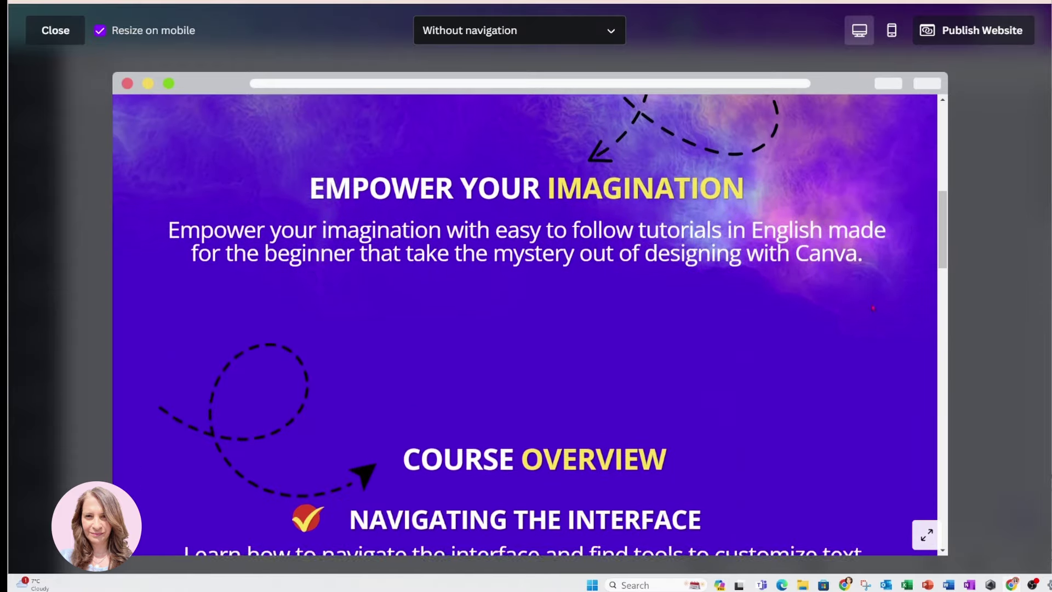
scroll(873, 308, "down", 12)
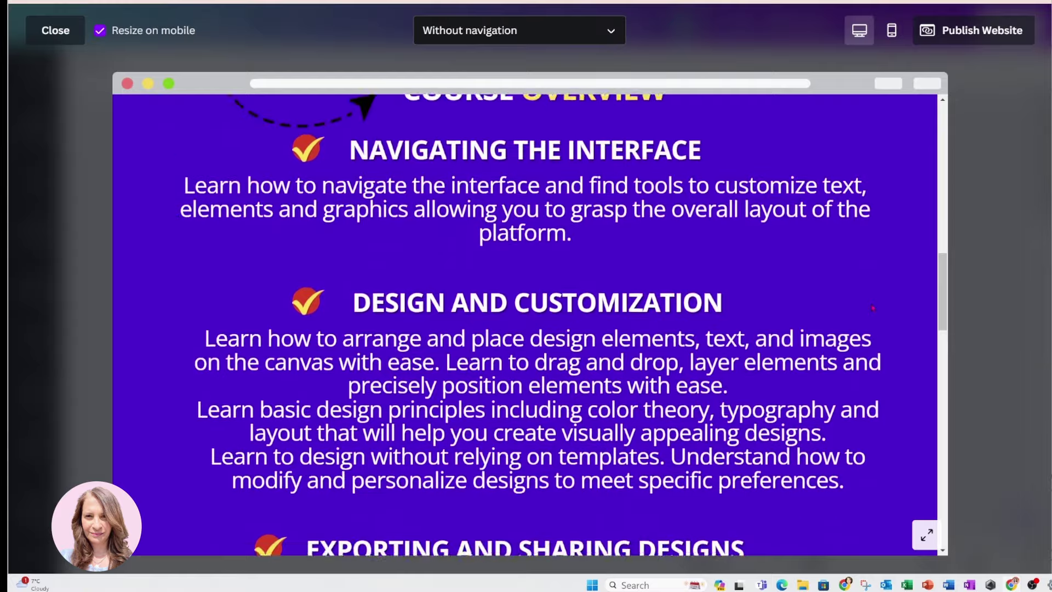
scroll(874, 307, "down", 10)
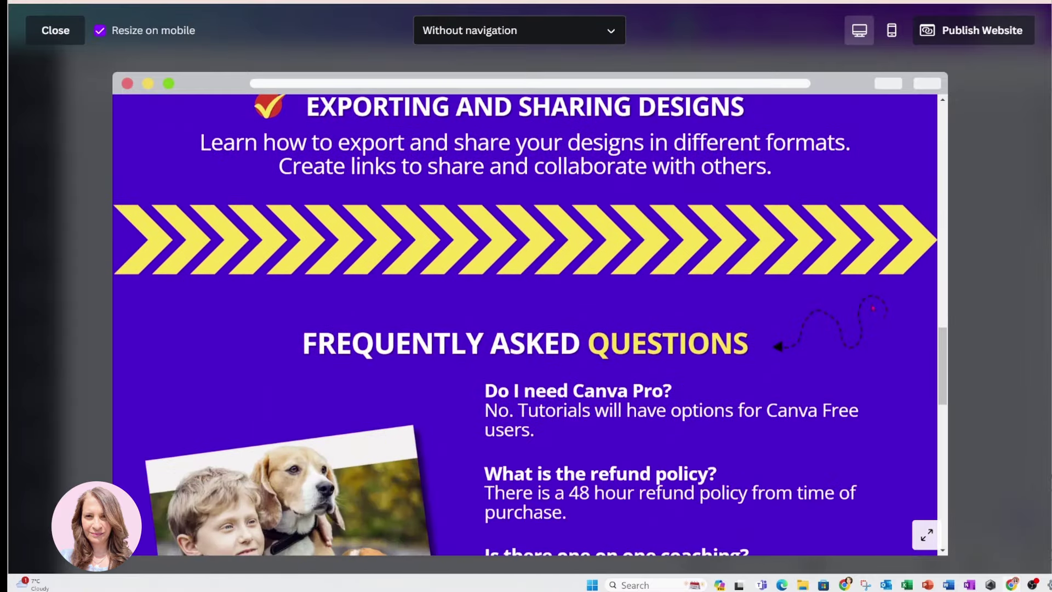
scroll(873, 308, "down", 13)
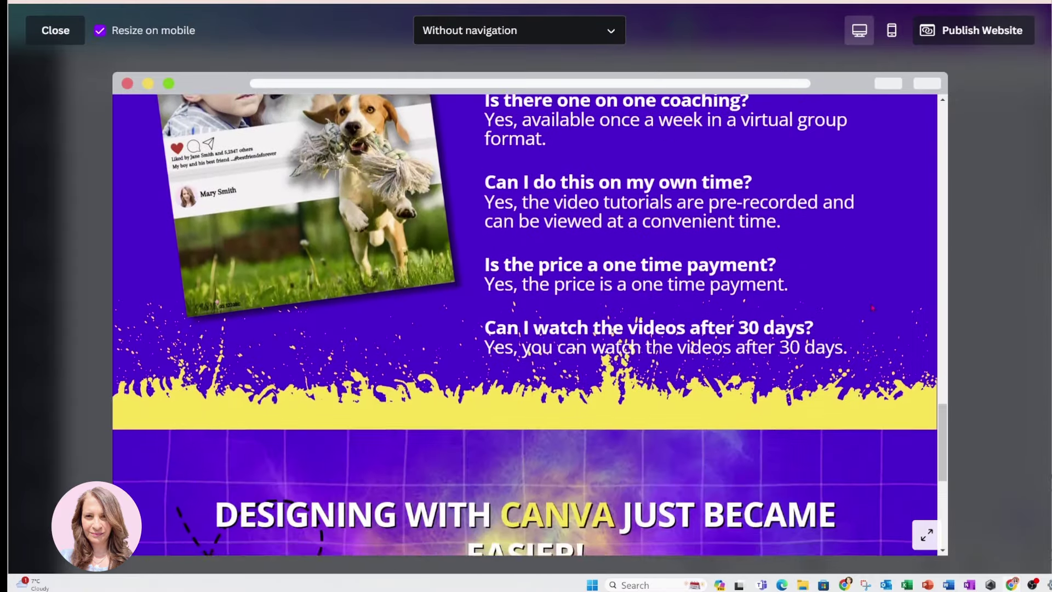
scroll(873, 308, "down", 3)
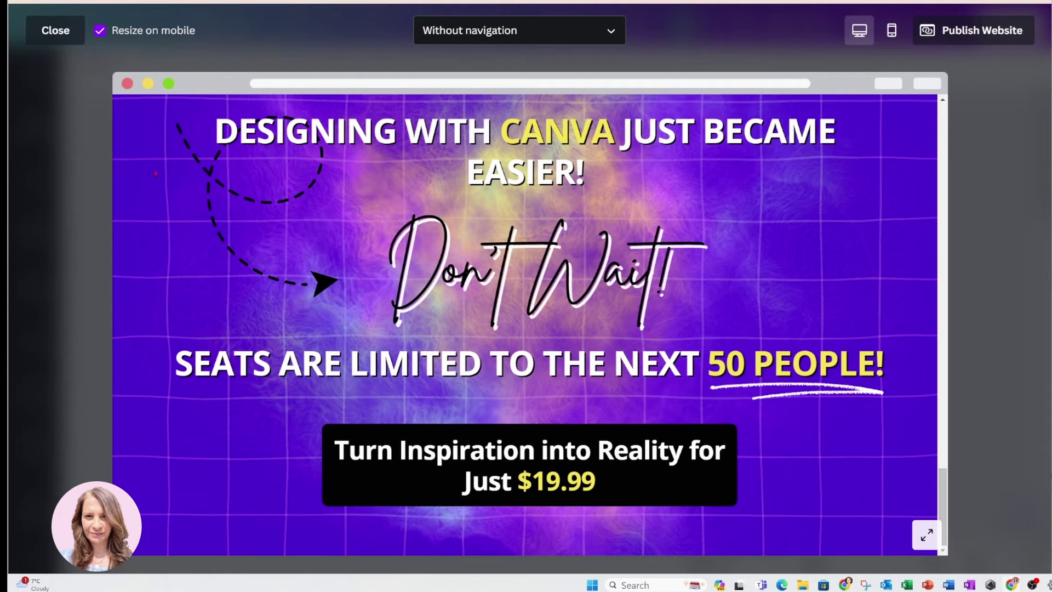
left_click(49, 31)
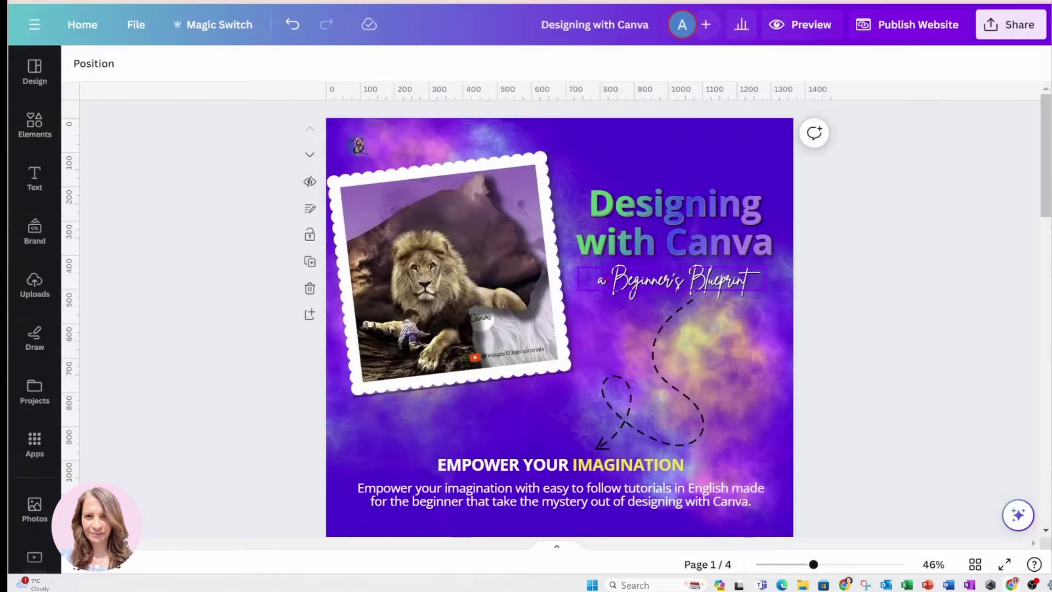
Select the EMPOWER YOUR IMAGINATION heading and show its Text Animations options
scroll(656, 349, "down", 3)
scroll(656, 349, "down", 5)
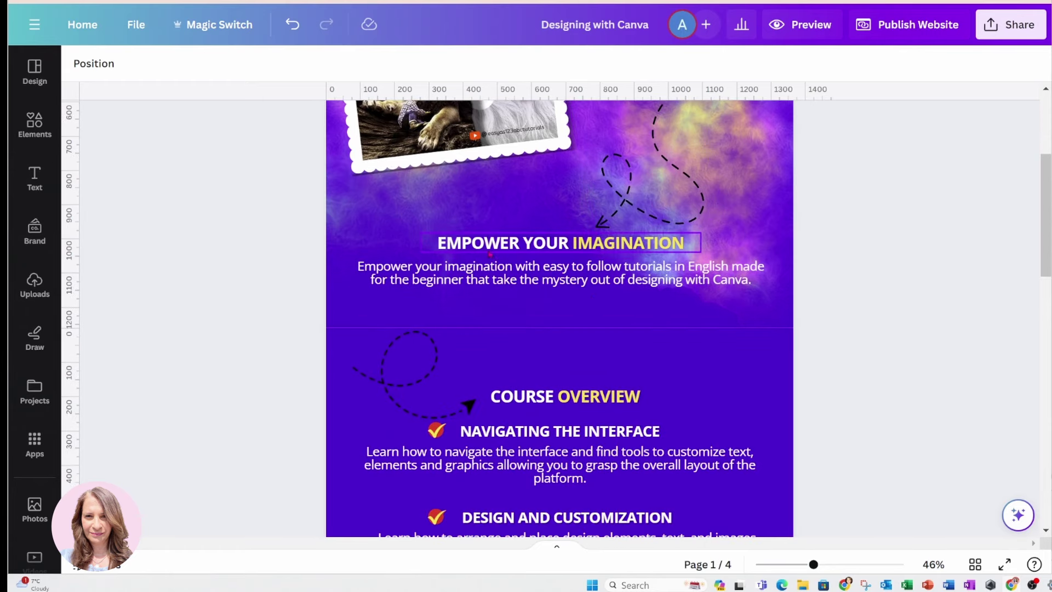
left_click(488, 249)
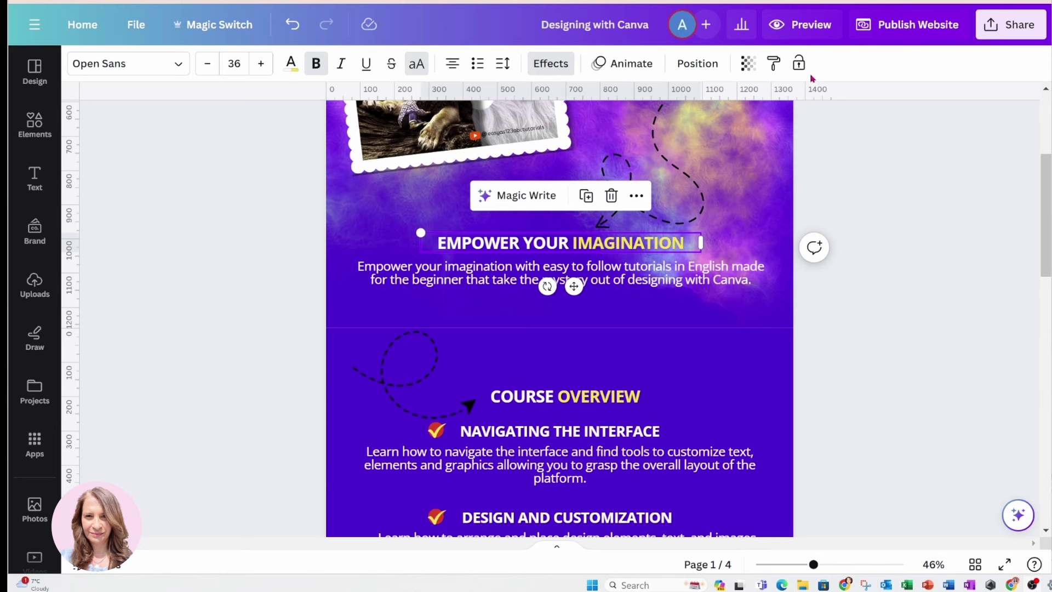
left_click(622, 63)
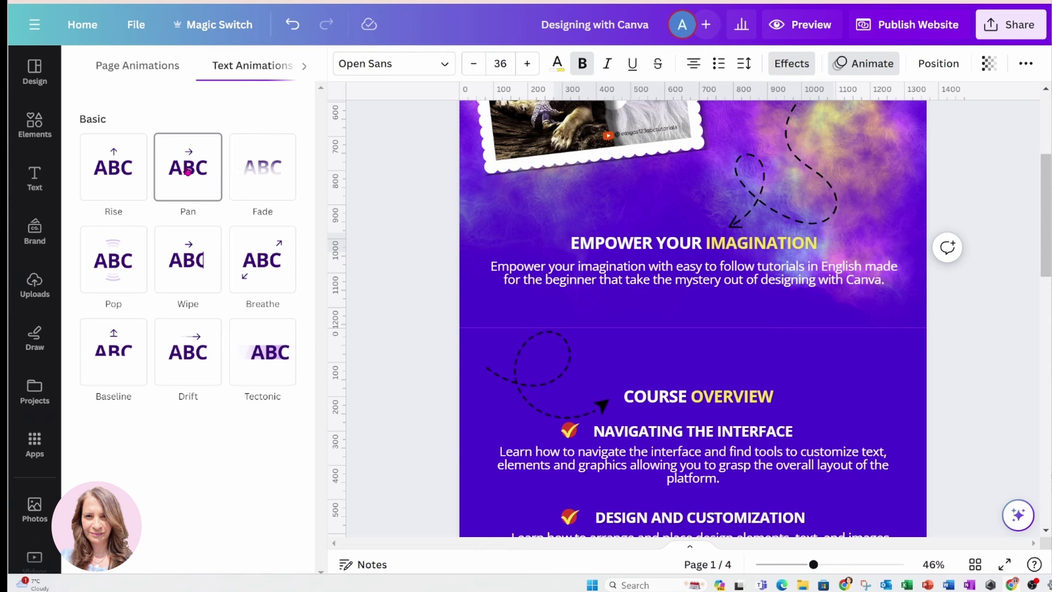
Give the first-page heading a rightward Pan animation and COURSE OVERVIEW a Pop animation
left_click(188, 172)
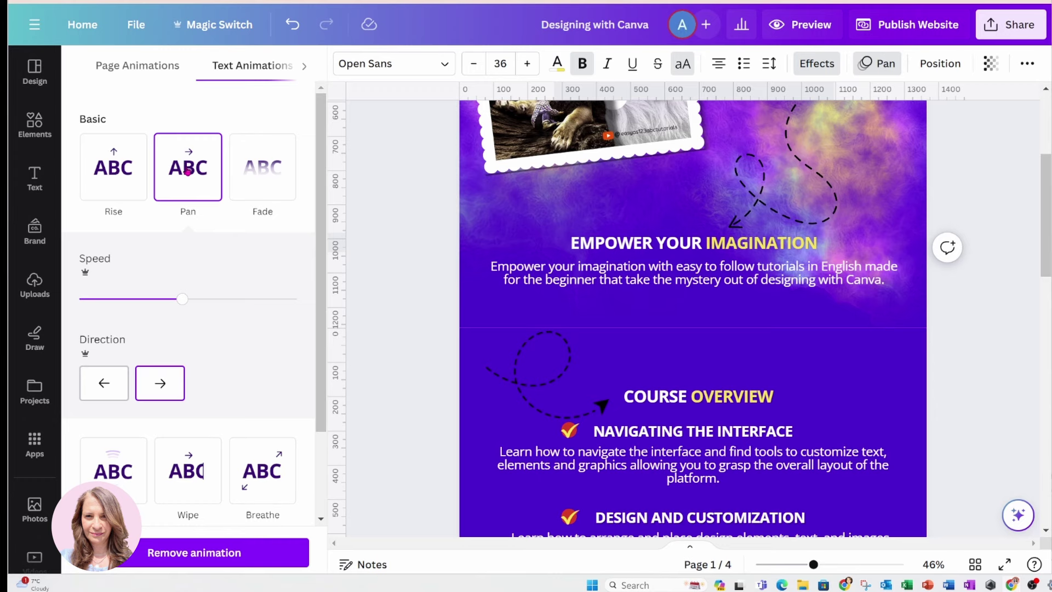
left_click(166, 393)
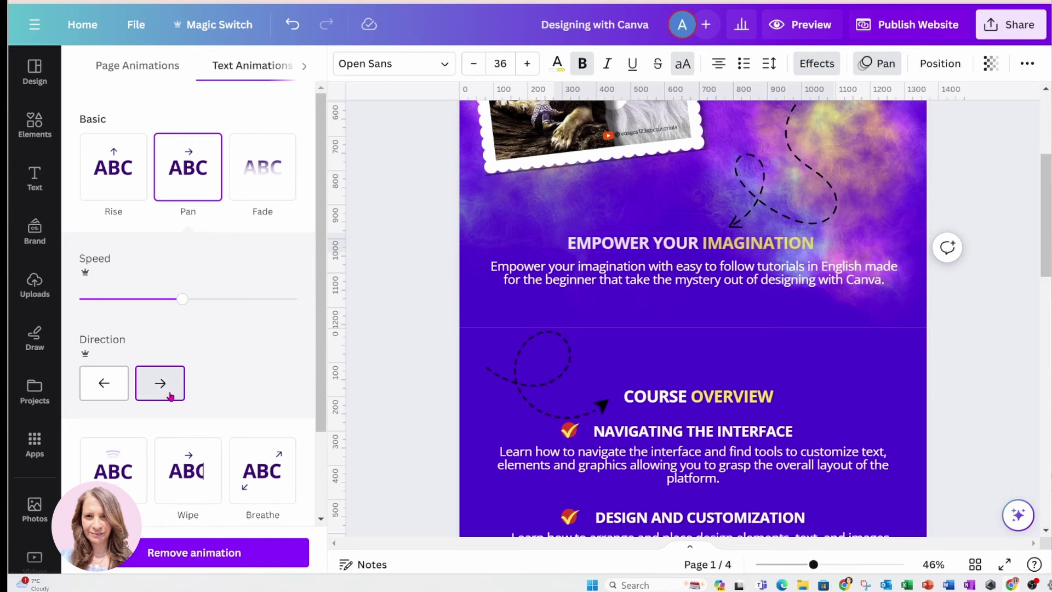
scroll(404, 365, "down", 5)
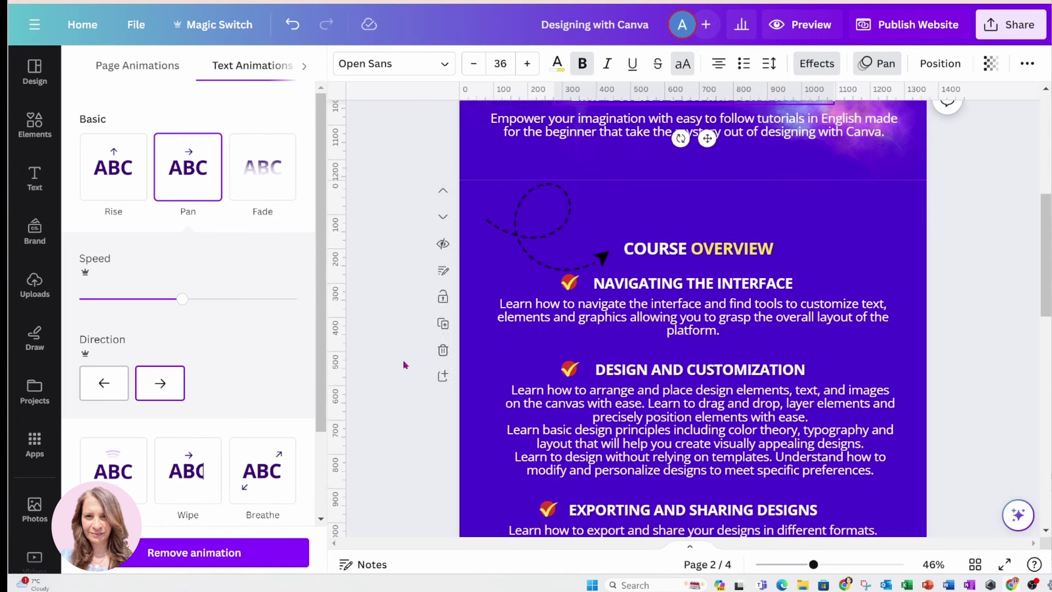
left_click(679, 173)
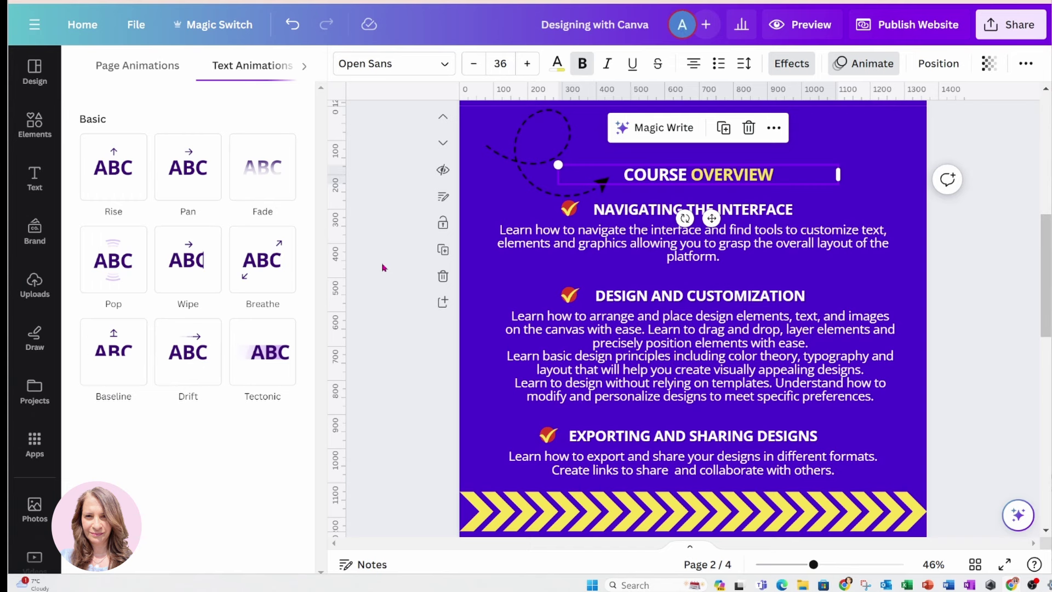
left_click(122, 265)
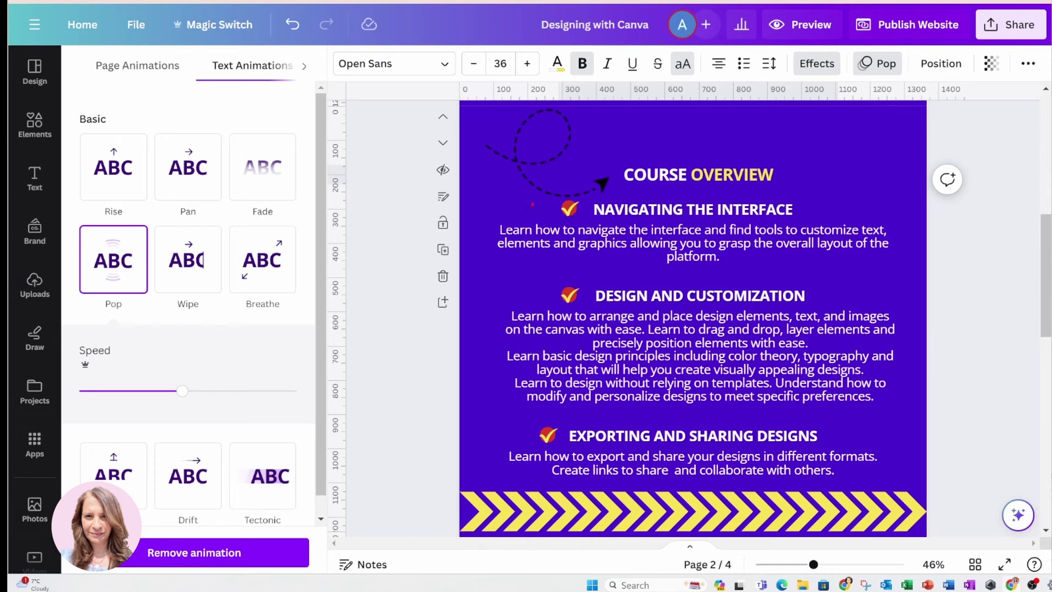
Apply Pan to Navigating the Interface, Design and Customization, and Exporting and Sharing Designs
left_click(611, 213)
left_click(612, 214)
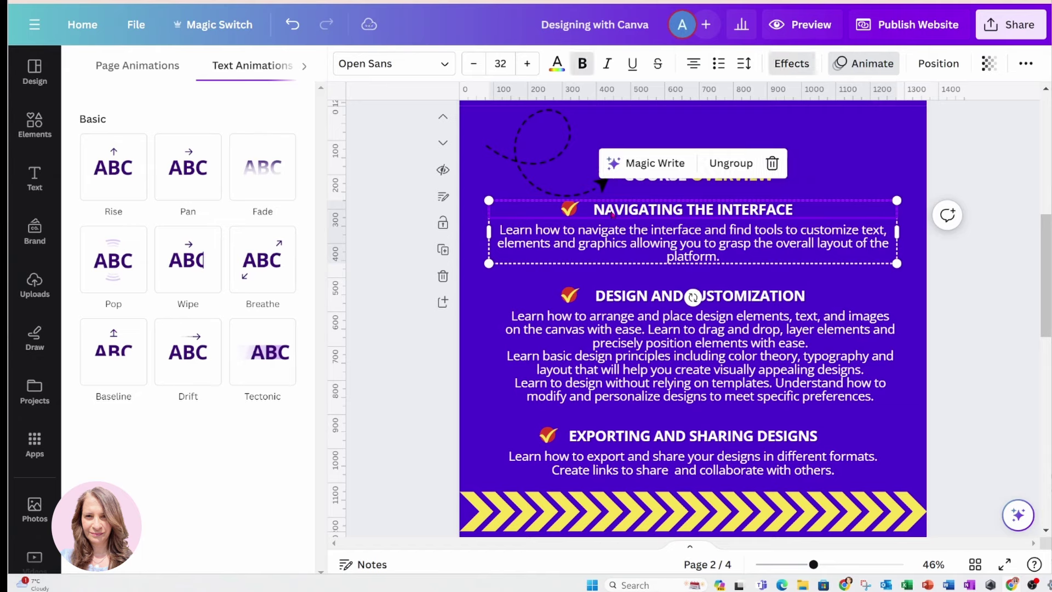
left_click(197, 172)
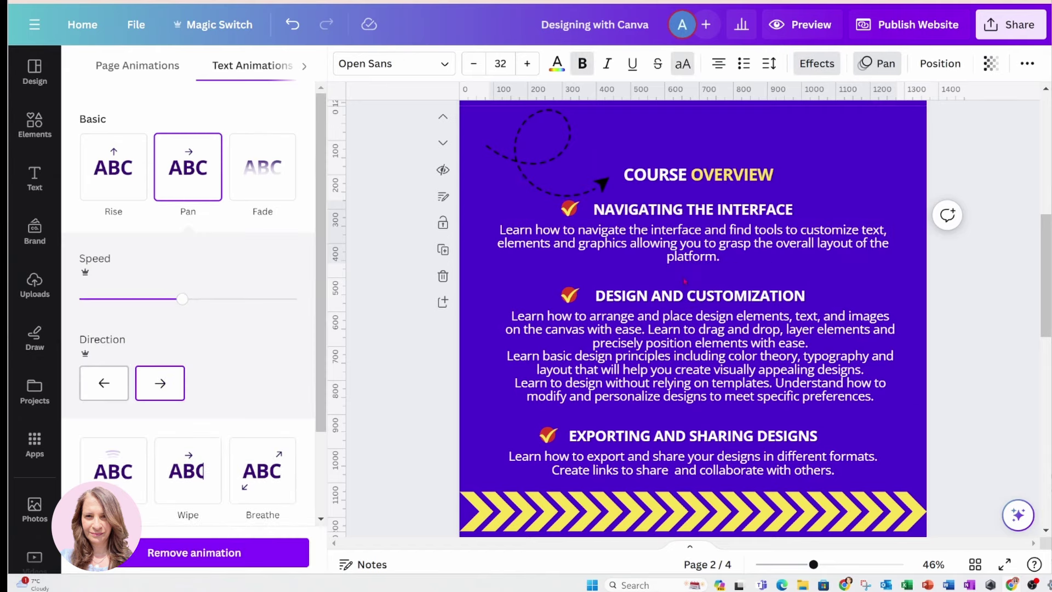
left_click(689, 297)
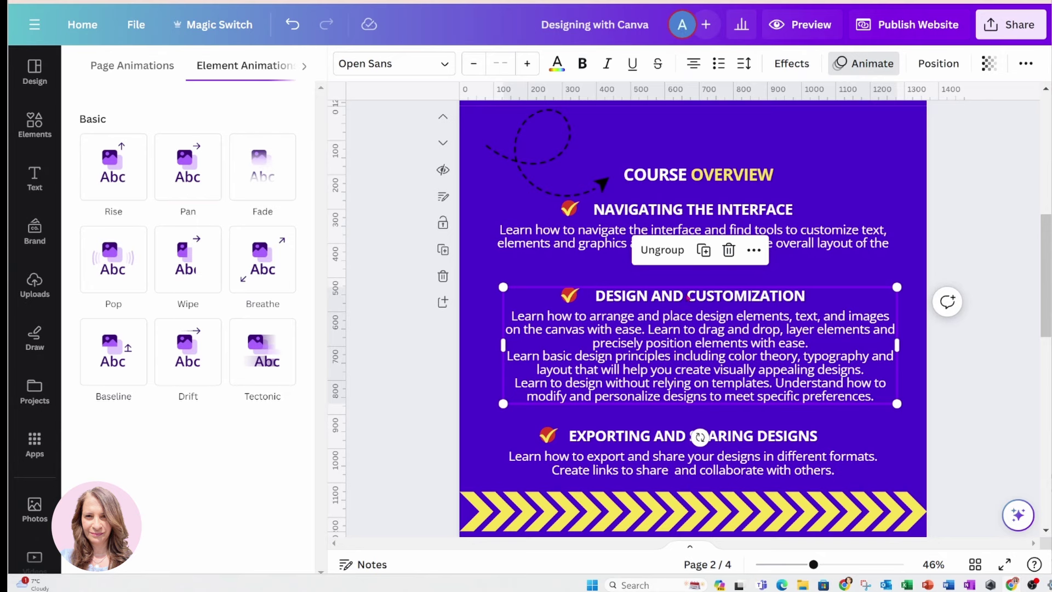
left_click(690, 296)
left_click(199, 174)
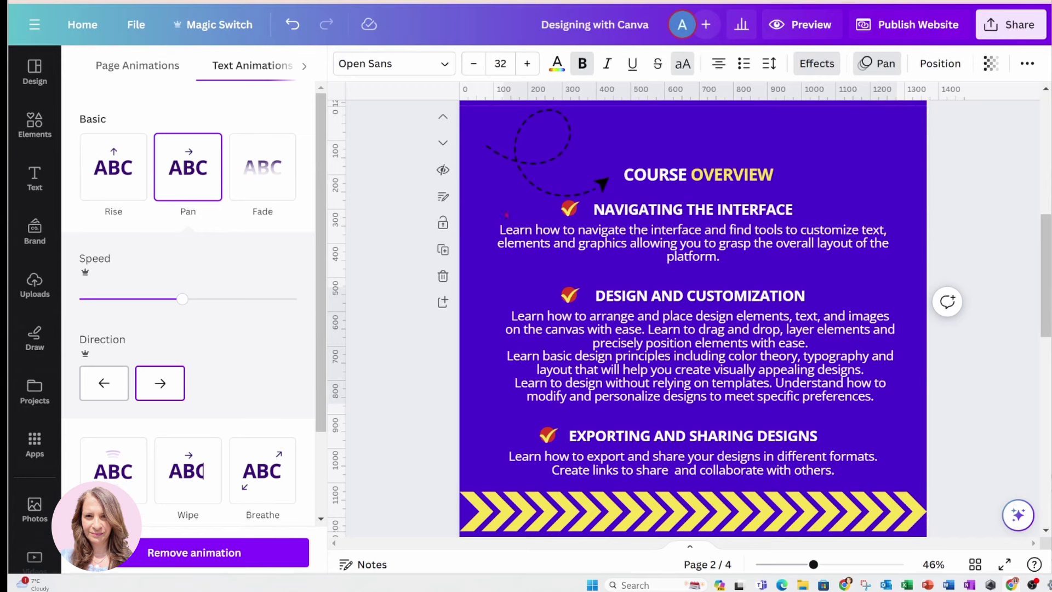
left_click(616, 437)
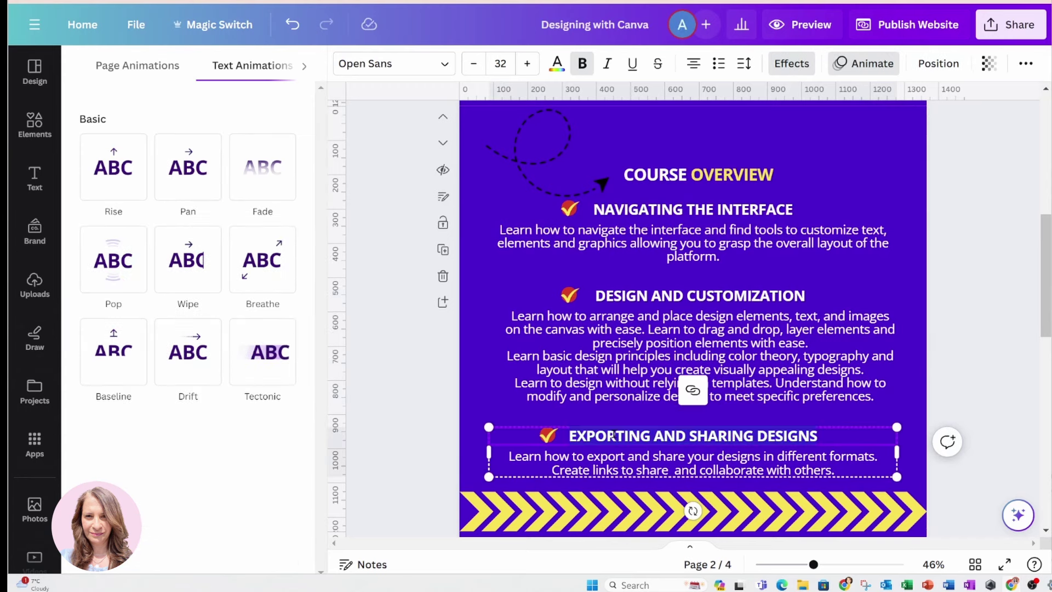
left_click(189, 170)
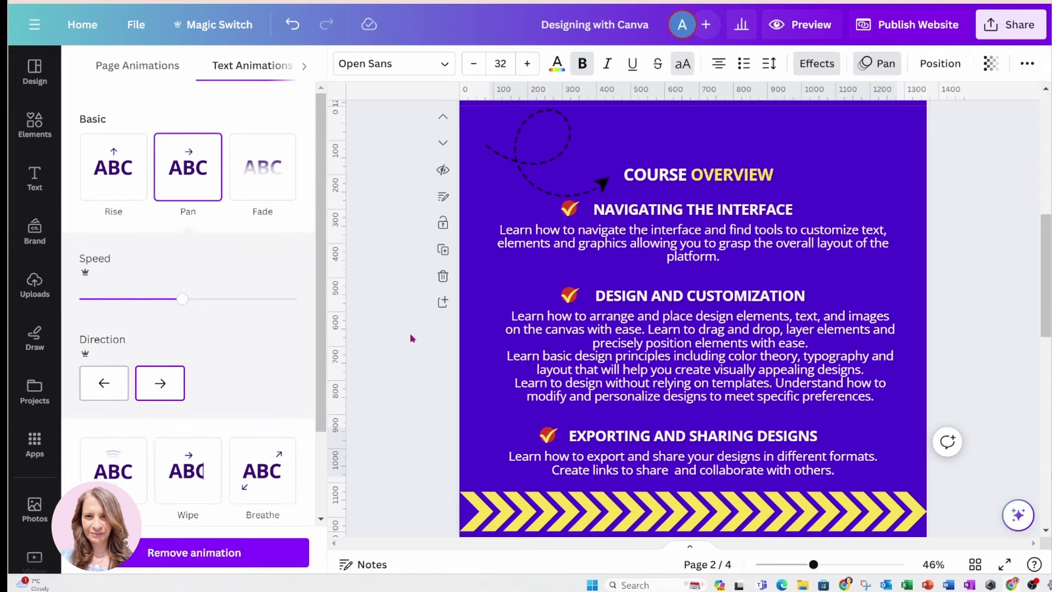
scroll(411, 335, "down", 5)
Try Tectonic, Drift and Baseline on the FAQ heading, then settle on Wipe
scroll(549, 344, "down", 3)
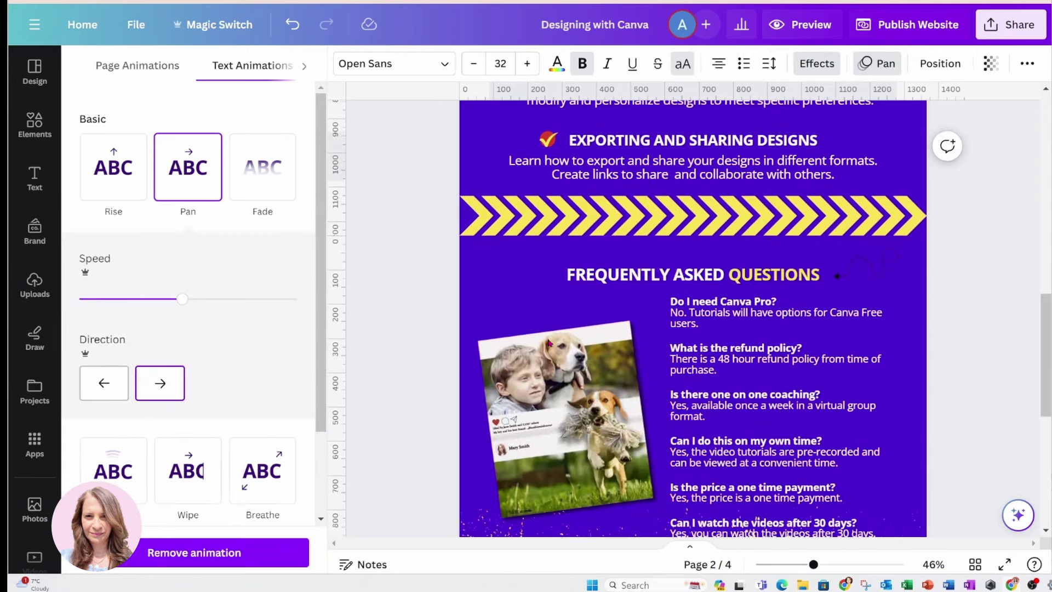
left_click(581, 275)
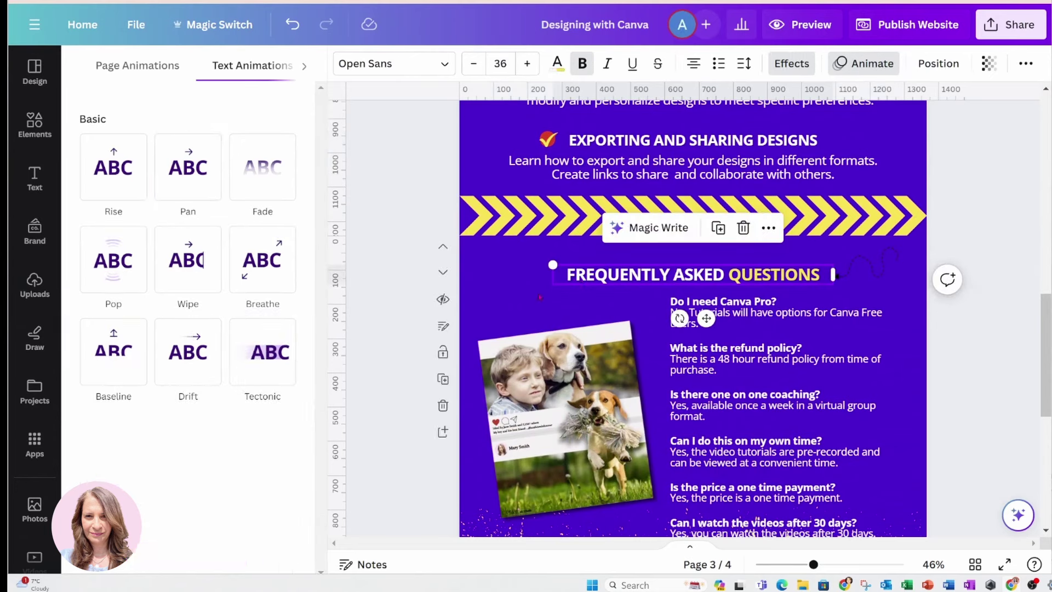
left_click(268, 366)
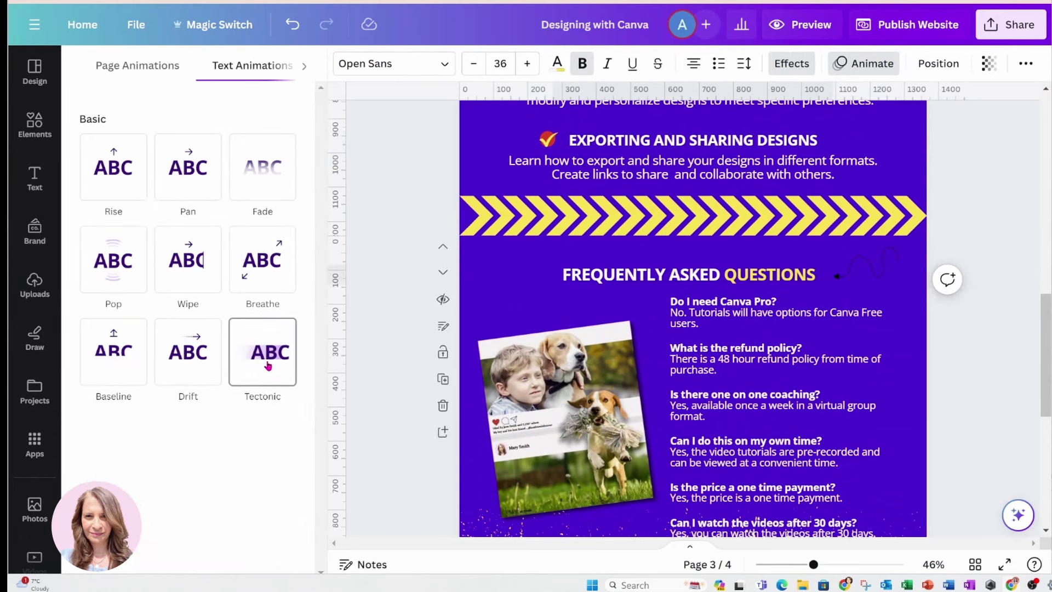
left_click(189, 345)
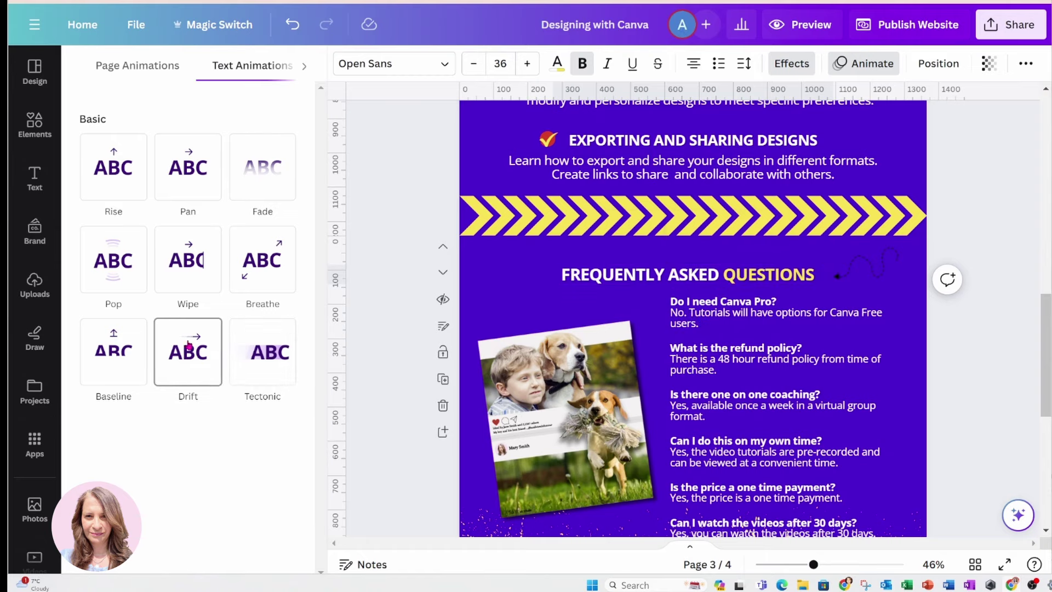
left_click(124, 352)
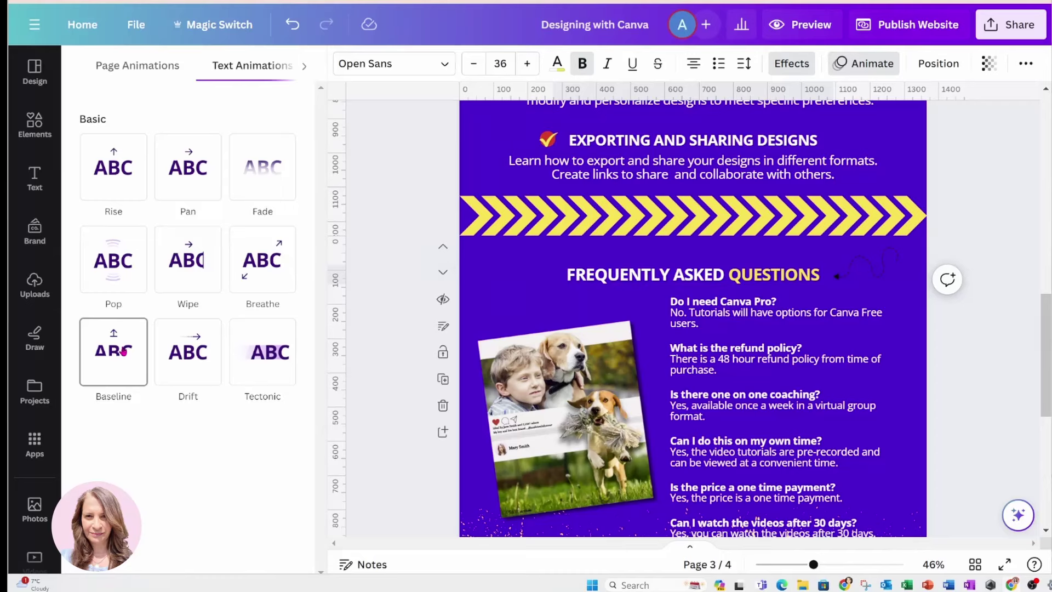
left_click(192, 261)
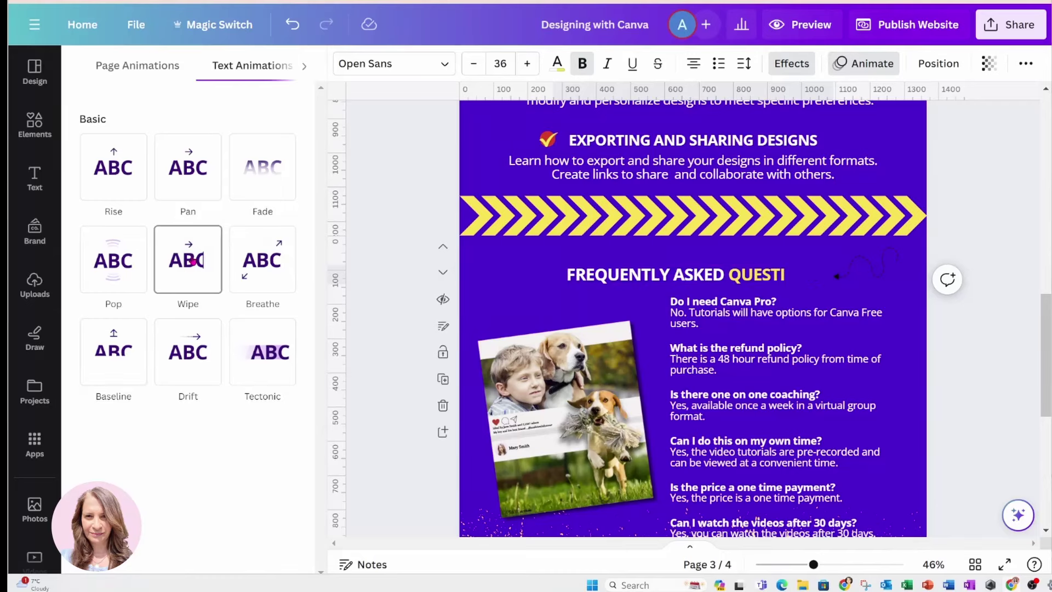
left_click(193, 262)
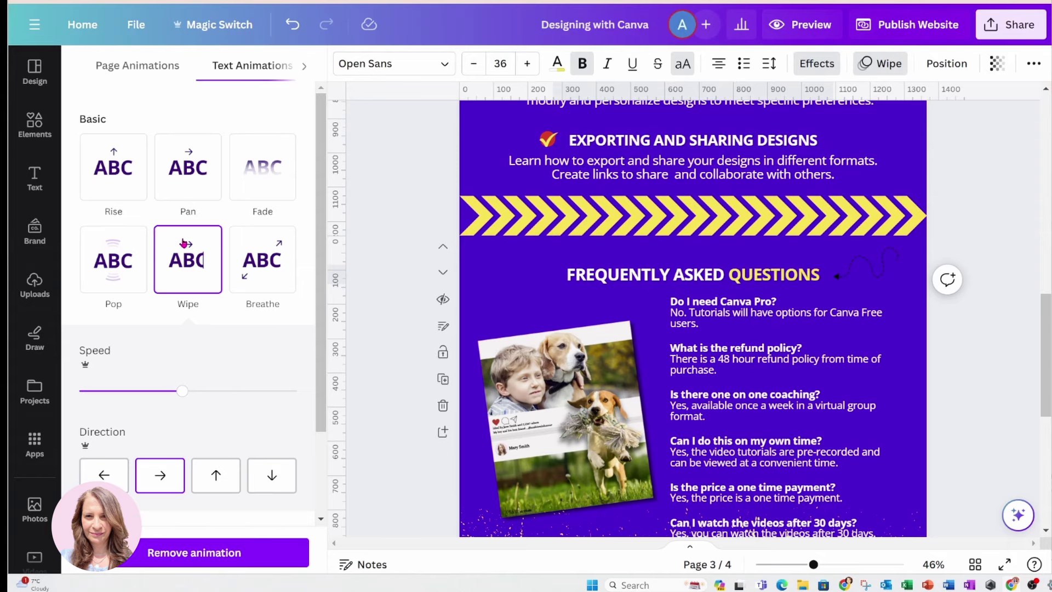
Give the Don't Wait! text a Pop animation with increased speed, then select the price box
scroll(403, 296, "down", 2)
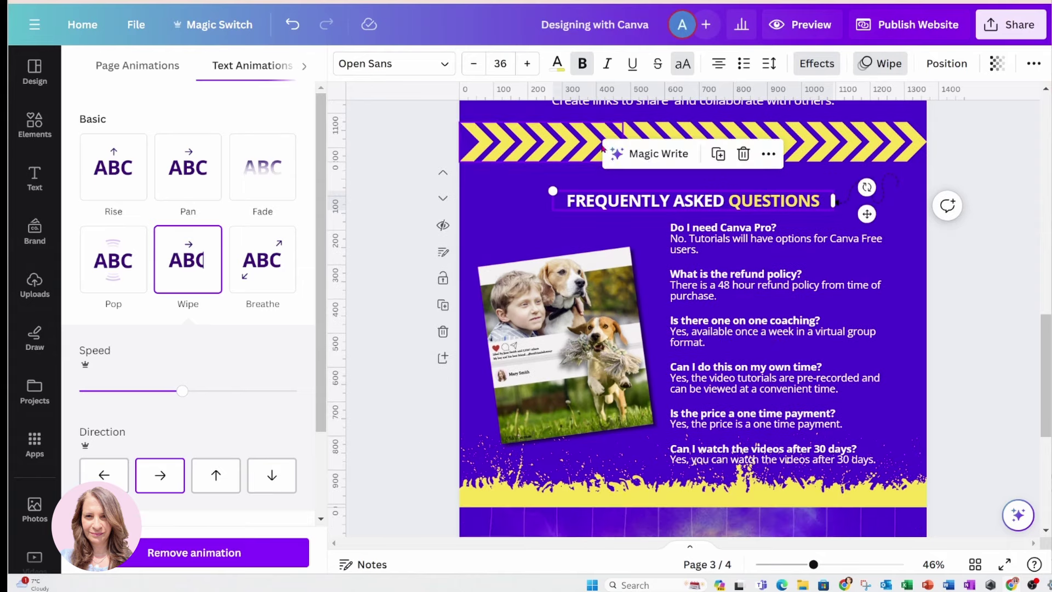
scroll(396, 240, "down", 4)
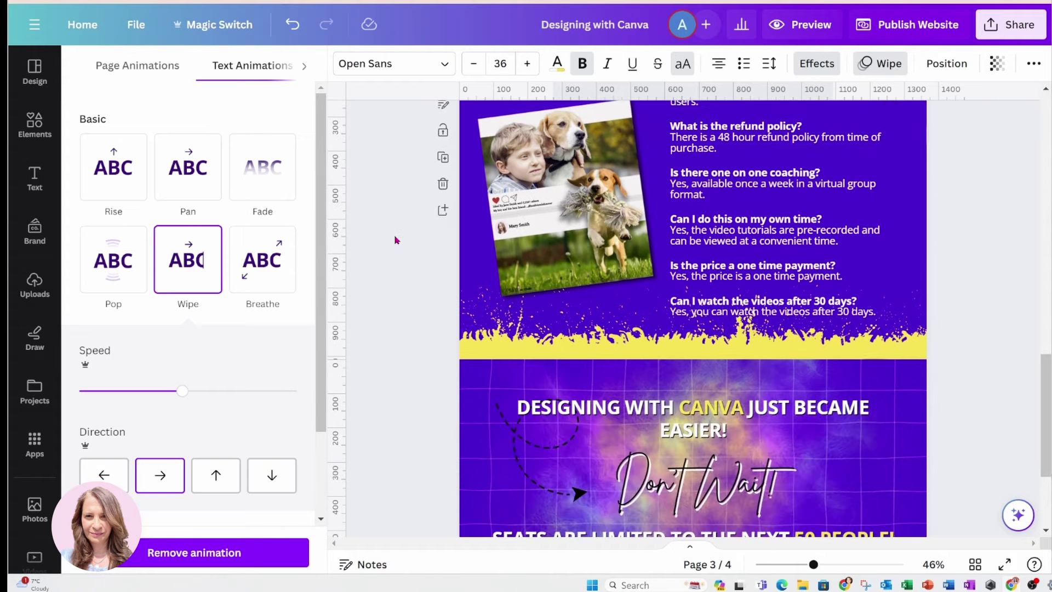
scroll(396, 240, "down", 5)
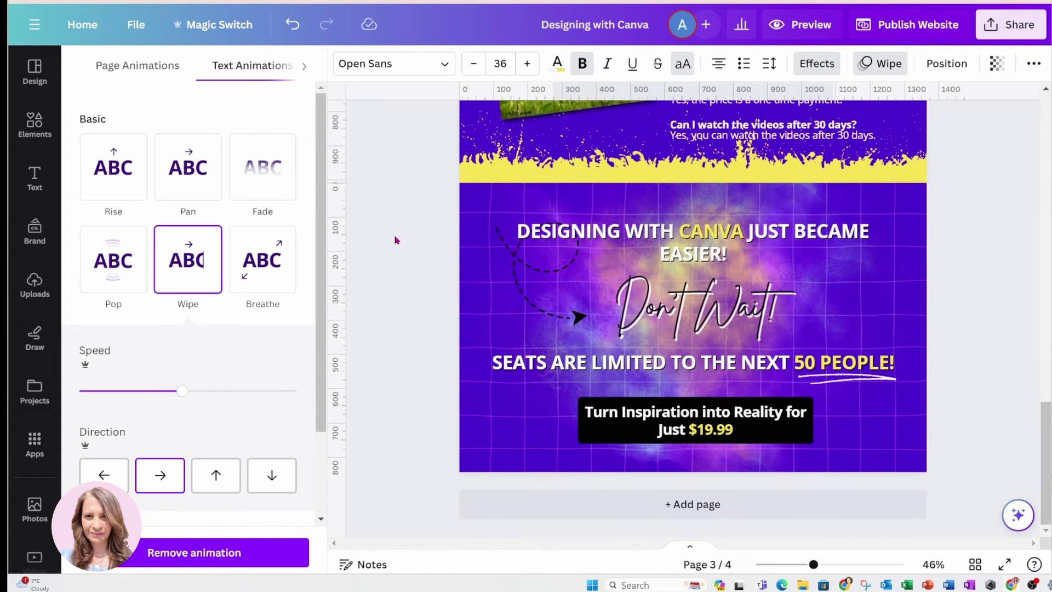
left_click(690, 305)
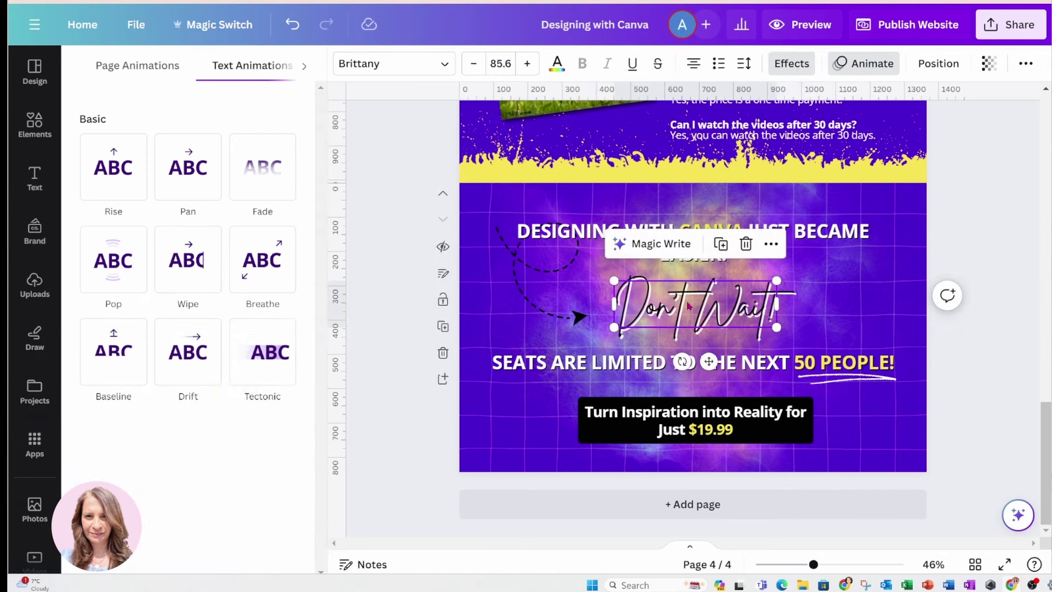
left_click(113, 261)
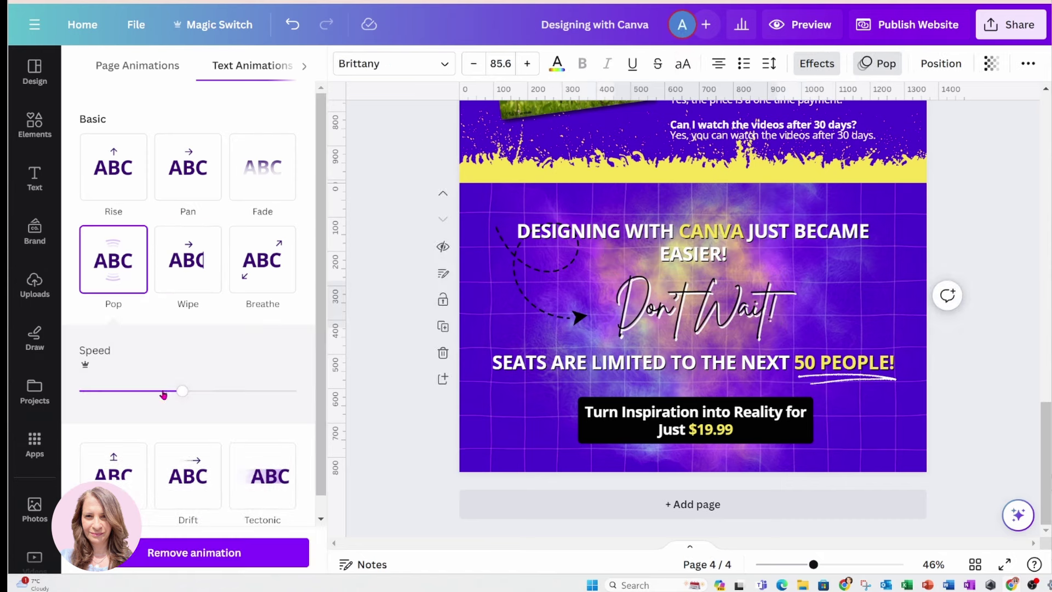
left_click_drag(182, 391, 243, 395)
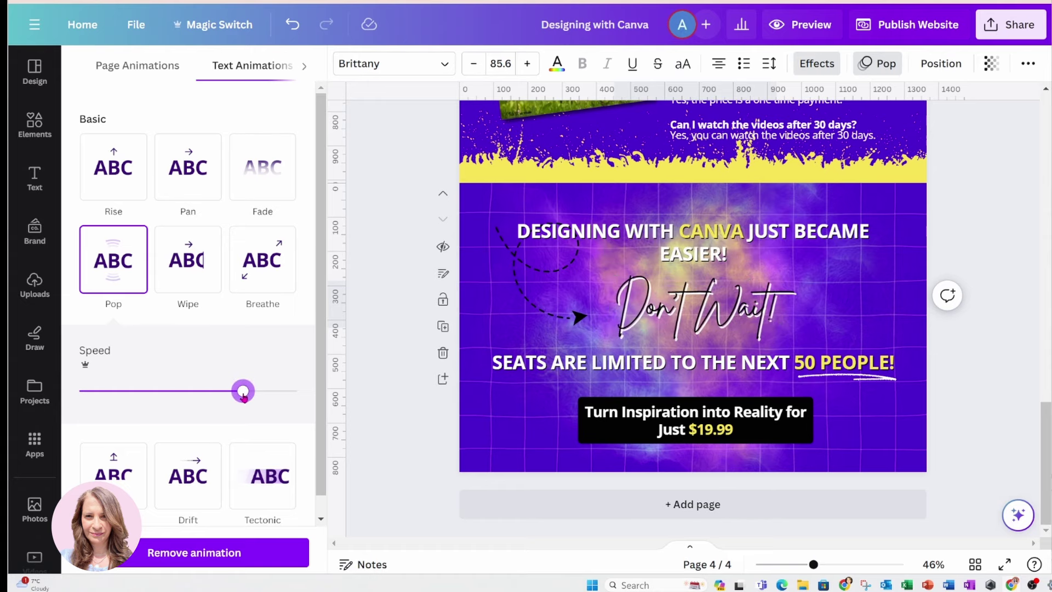
key("Escape")
left_click(662, 438)
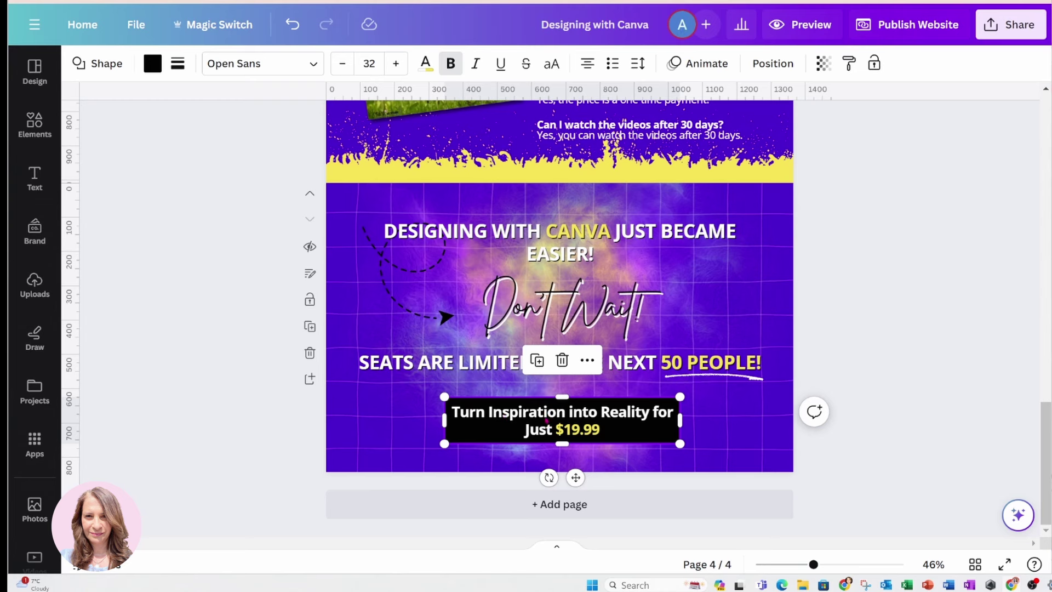
Link the 'Just $19.99' price box to easyas123abc.com/shop
right_click(588, 370)
left_click(590, 369)
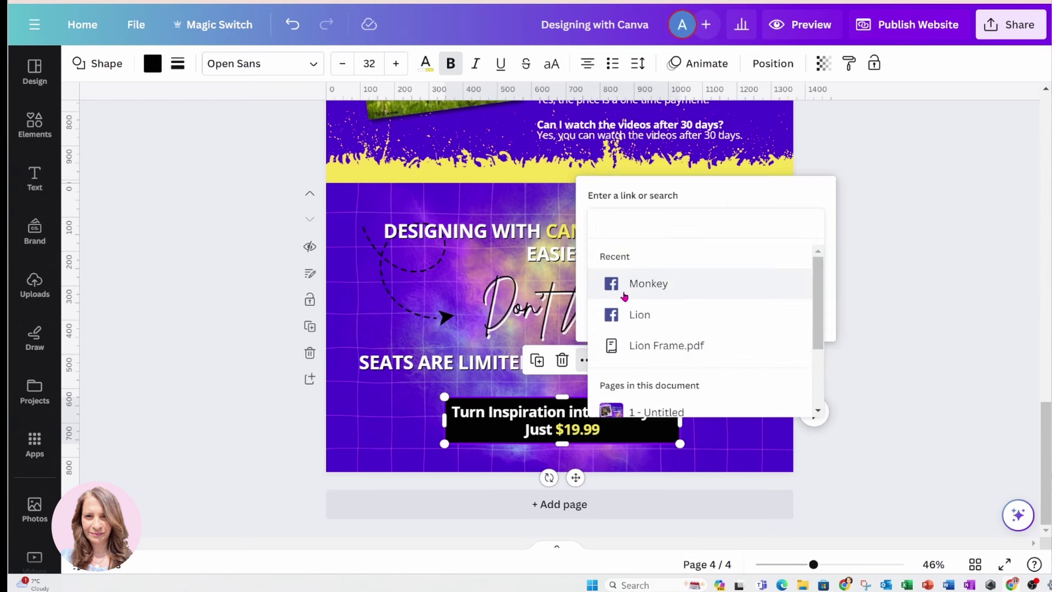
type("easyas12")
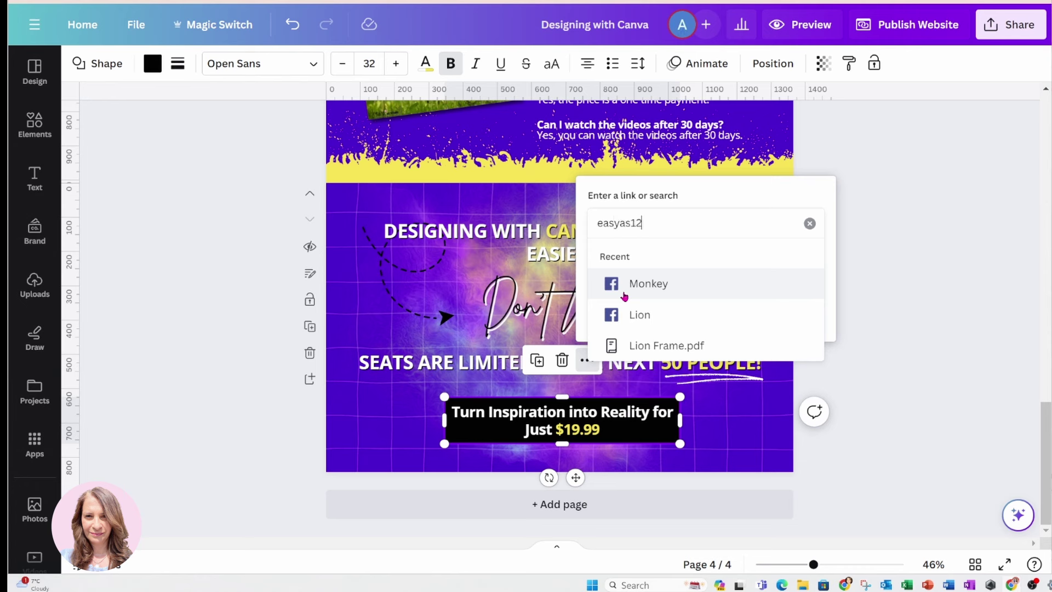
type("3abc.com")
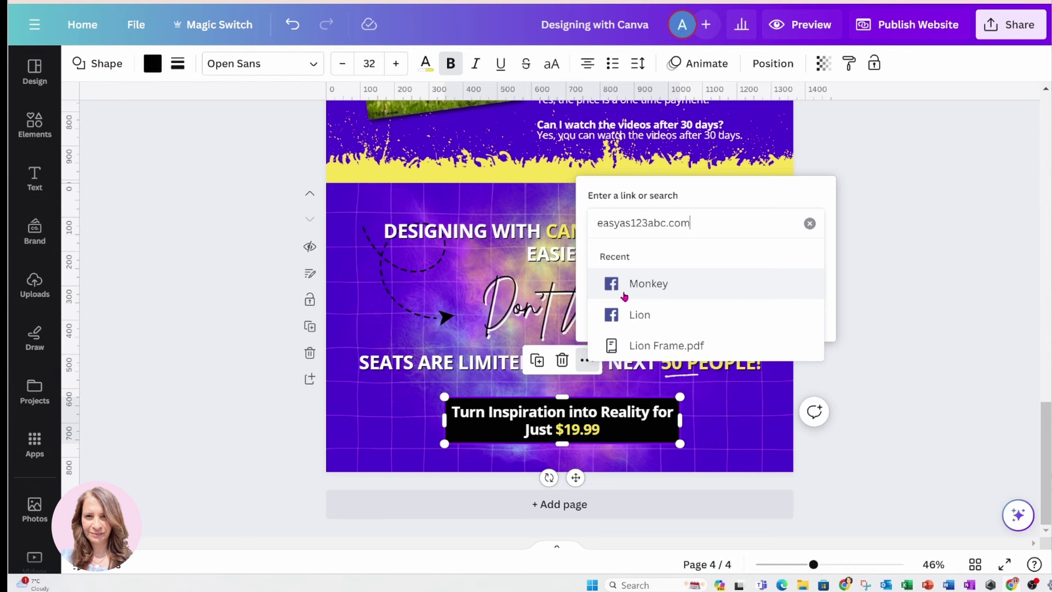
type("/shop")
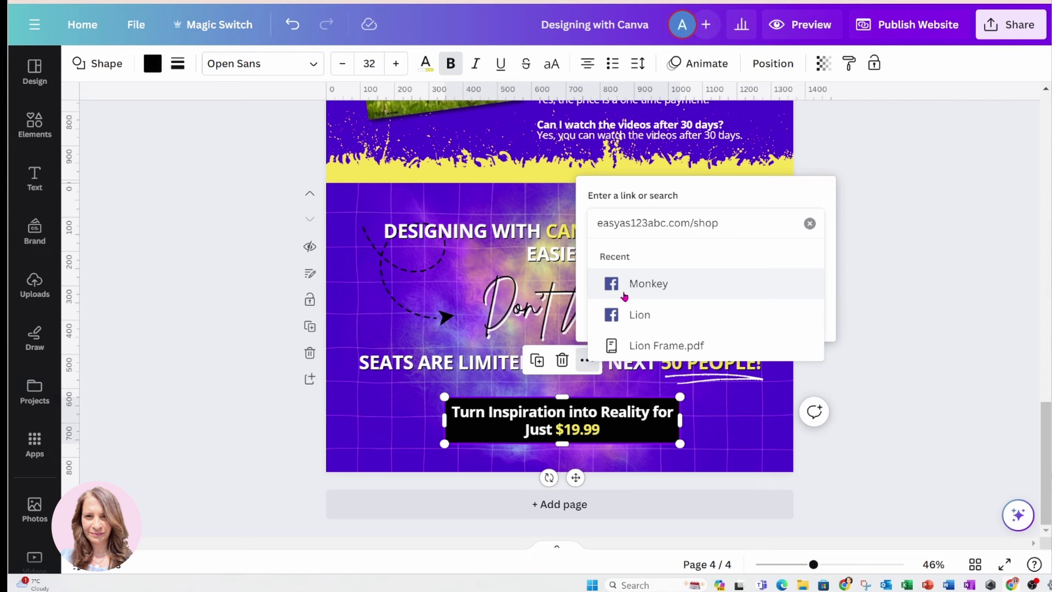
key("Return")
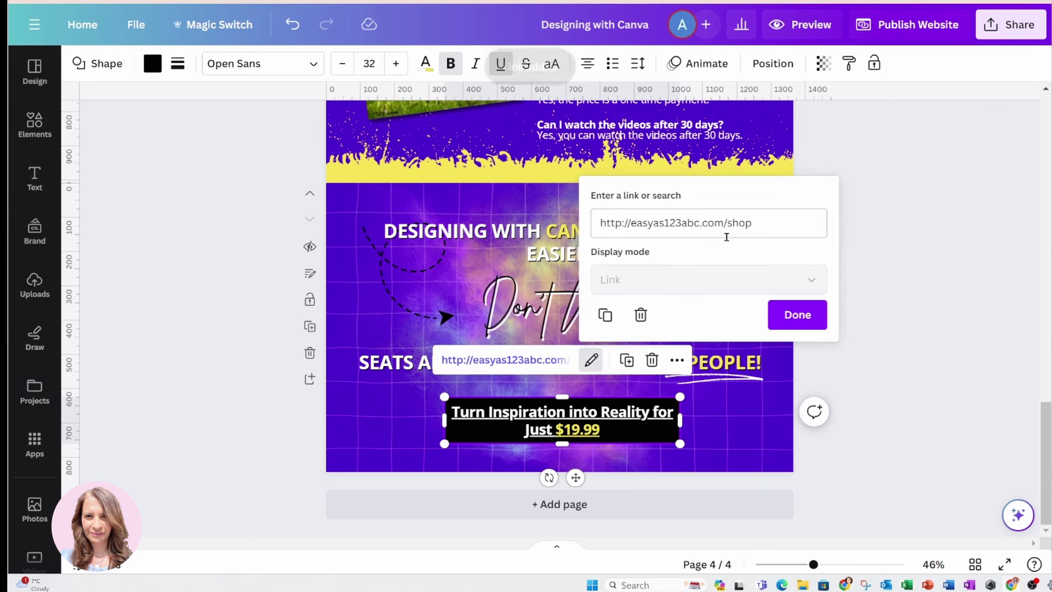
left_click(794, 317)
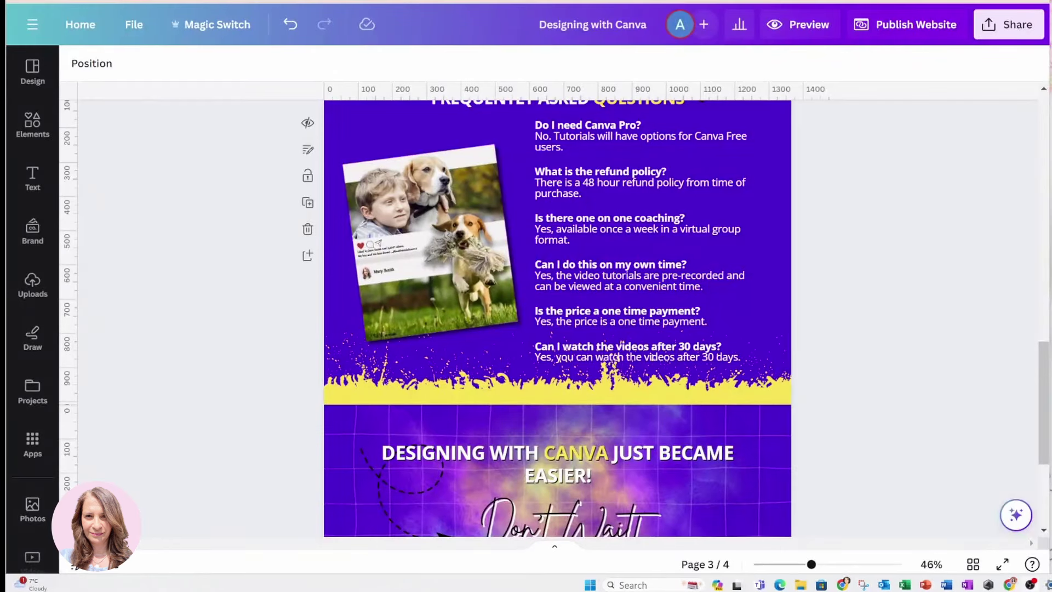
scroll(717, 210, "up", 4)
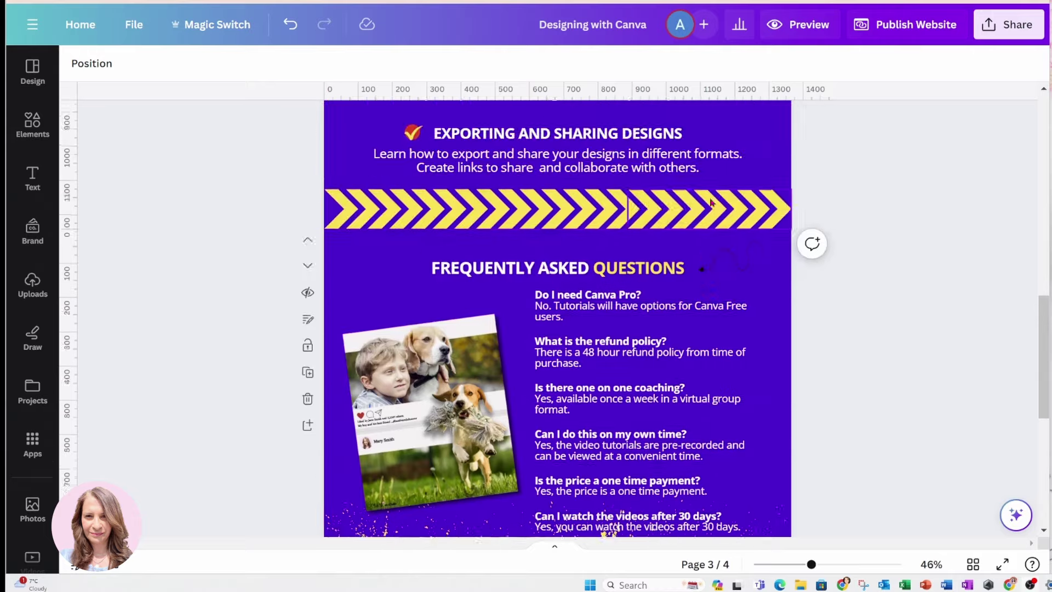
left_click(795, 22)
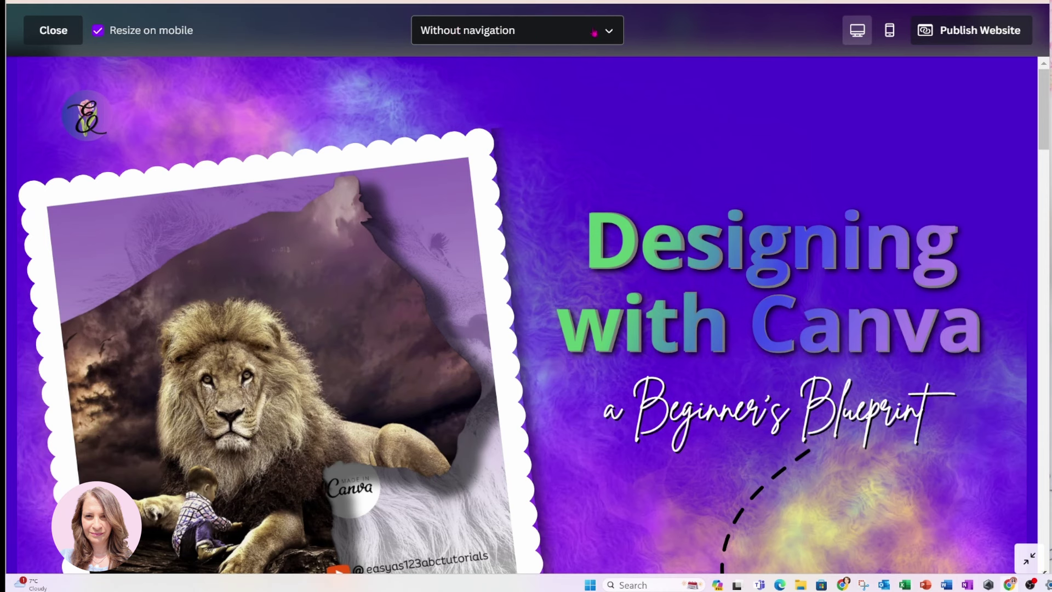
Switch the website preview to With navigation
left_click(614, 34)
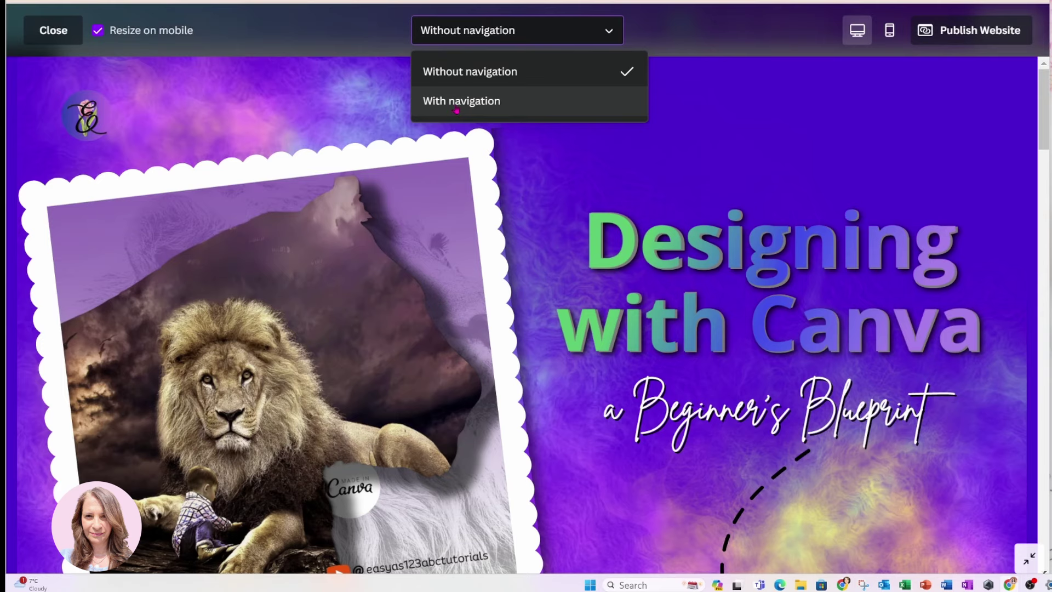
left_click(457, 109)
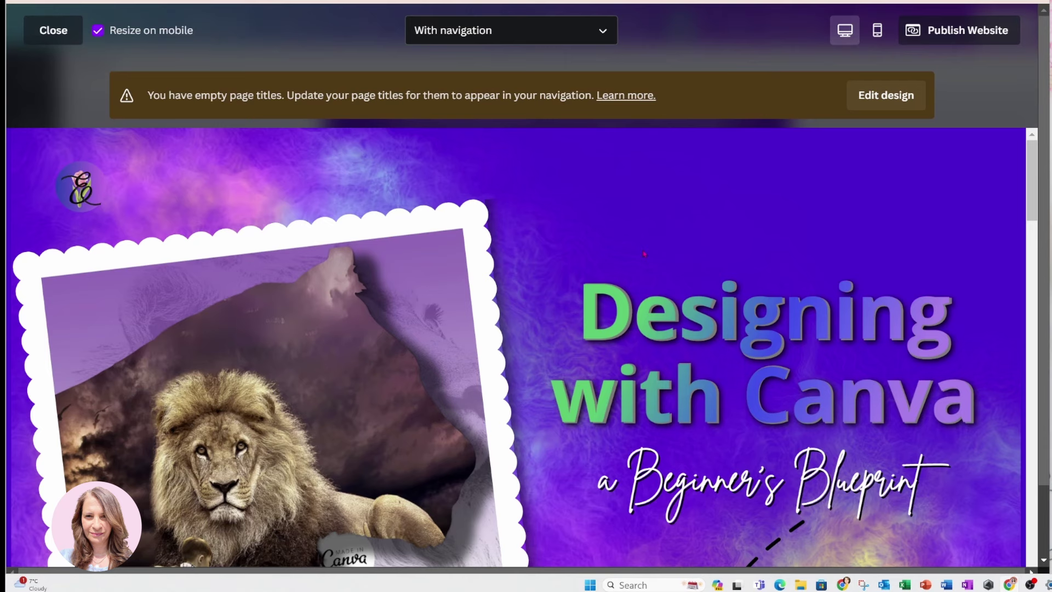
Scroll the navigation preview down to the Don't Wait section, then close the preview
scroll(645, 254, "down", 4)
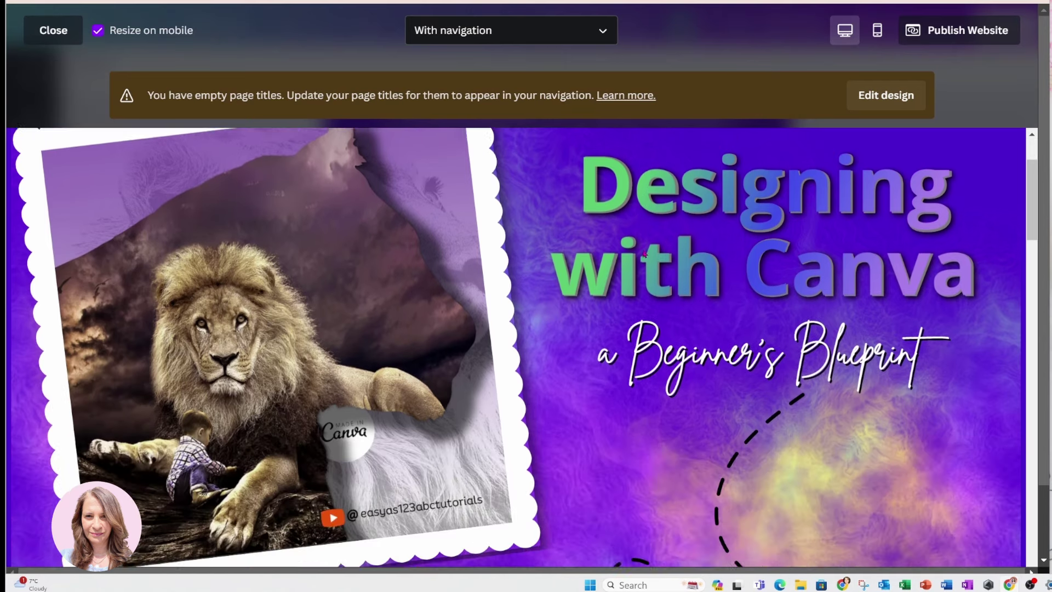
scroll(645, 254, "down", 1)
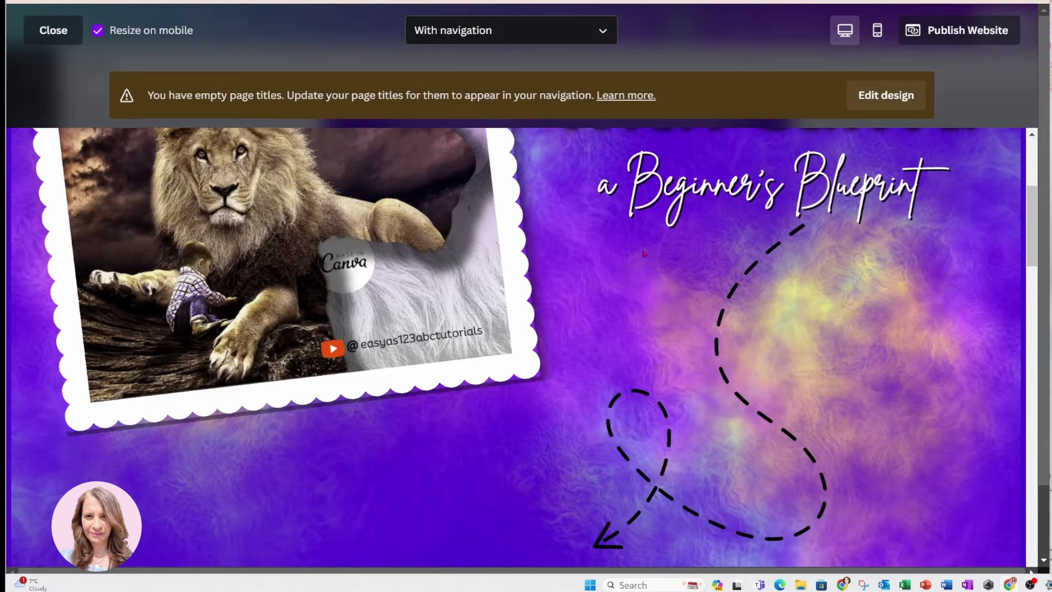
scroll(645, 254, "down", 1)
scroll(644, 254, "down", 1)
scroll(644, 254, "down", 5)
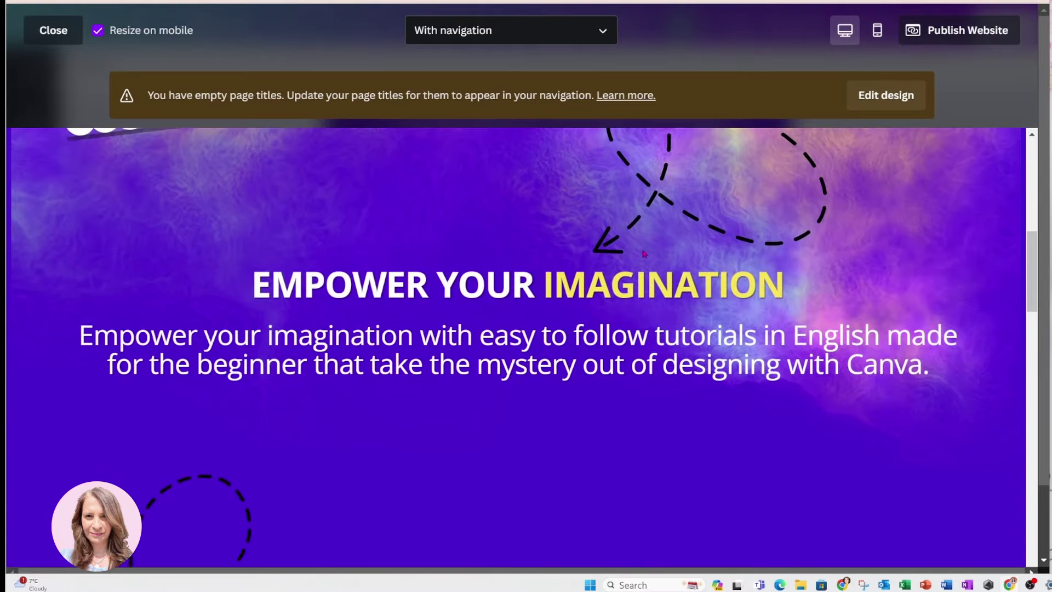
scroll(644, 253, "down", 5)
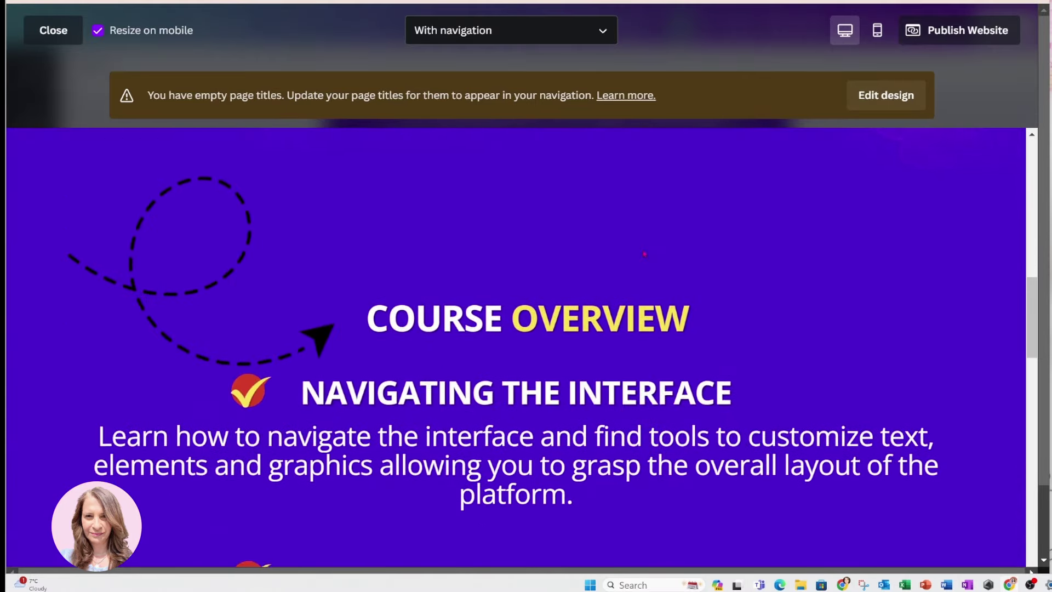
scroll(644, 253, "down", 5)
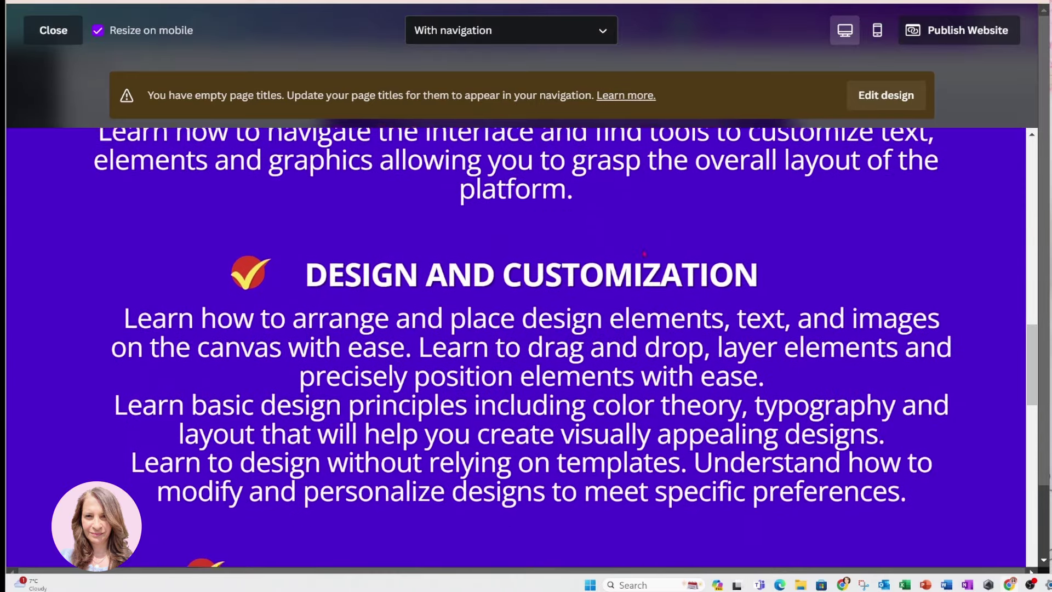
scroll(642, 250, "down", 5)
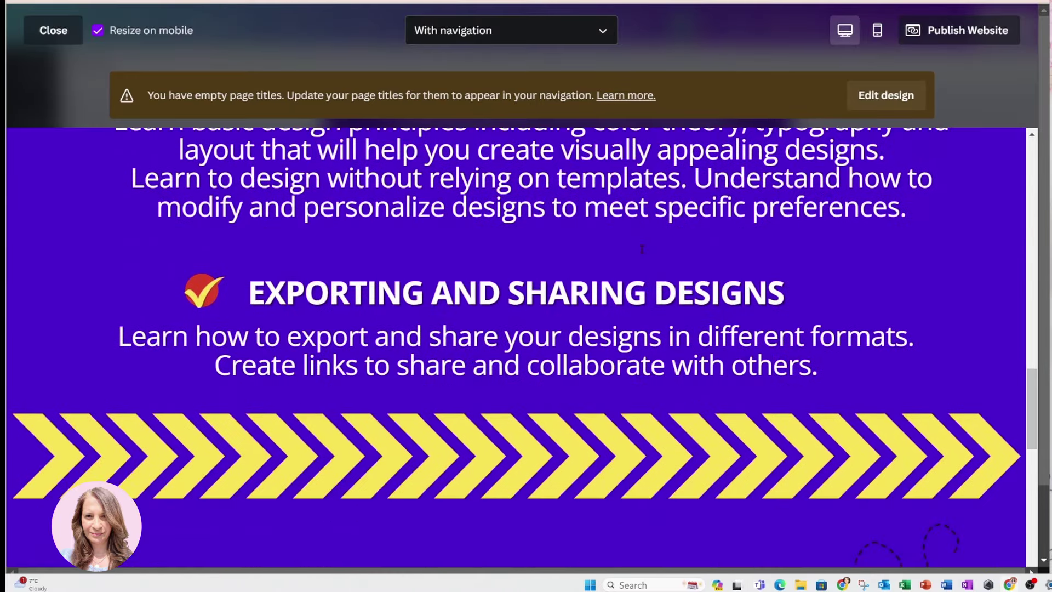
scroll(642, 249, "down", 6)
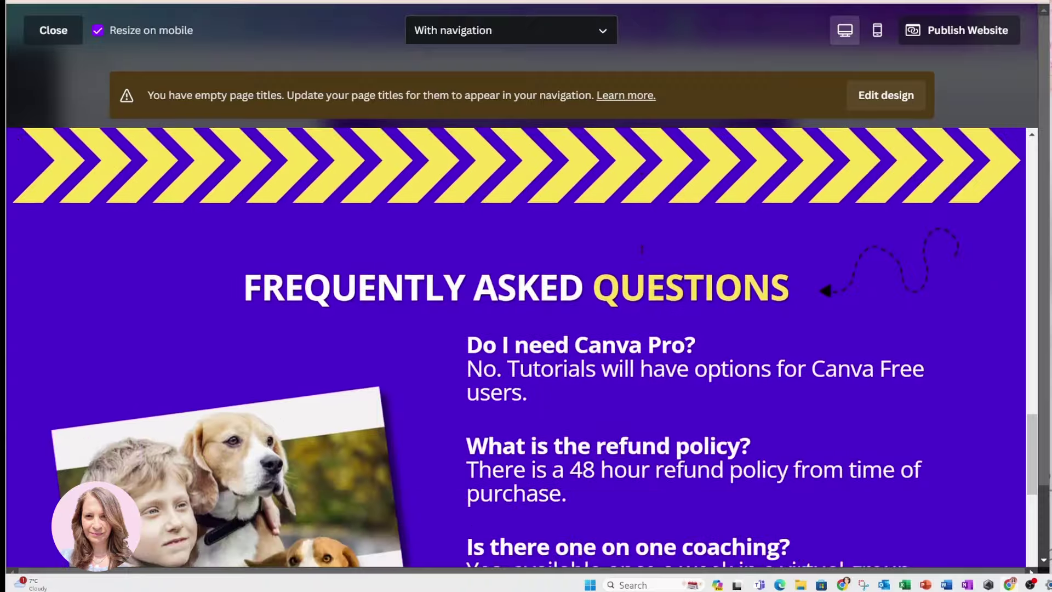
scroll(642, 249, "down", 3)
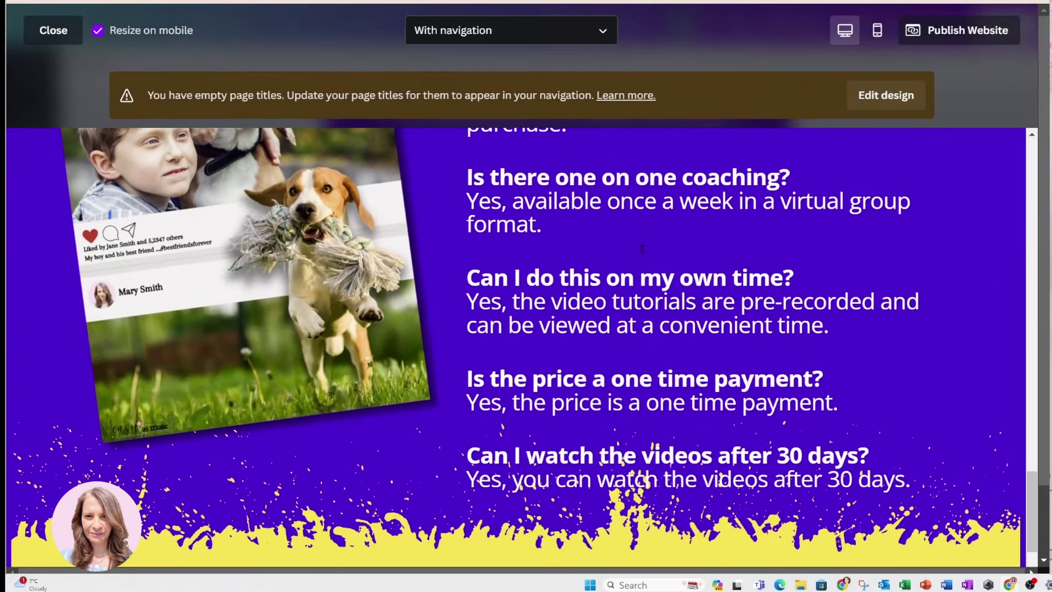
scroll(642, 249, "up", 1)
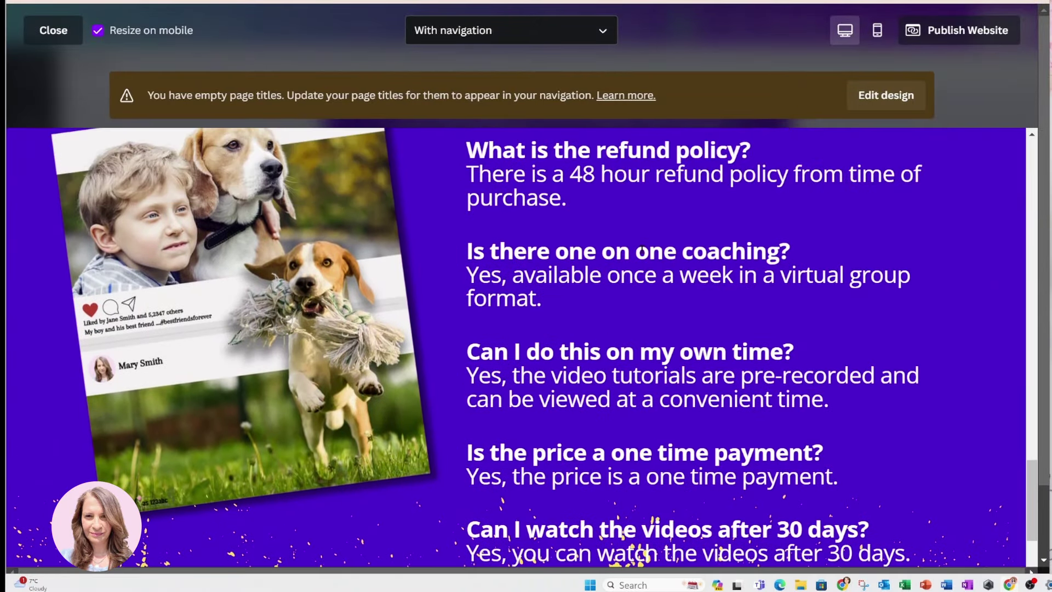
scroll(643, 250, "down", 11)
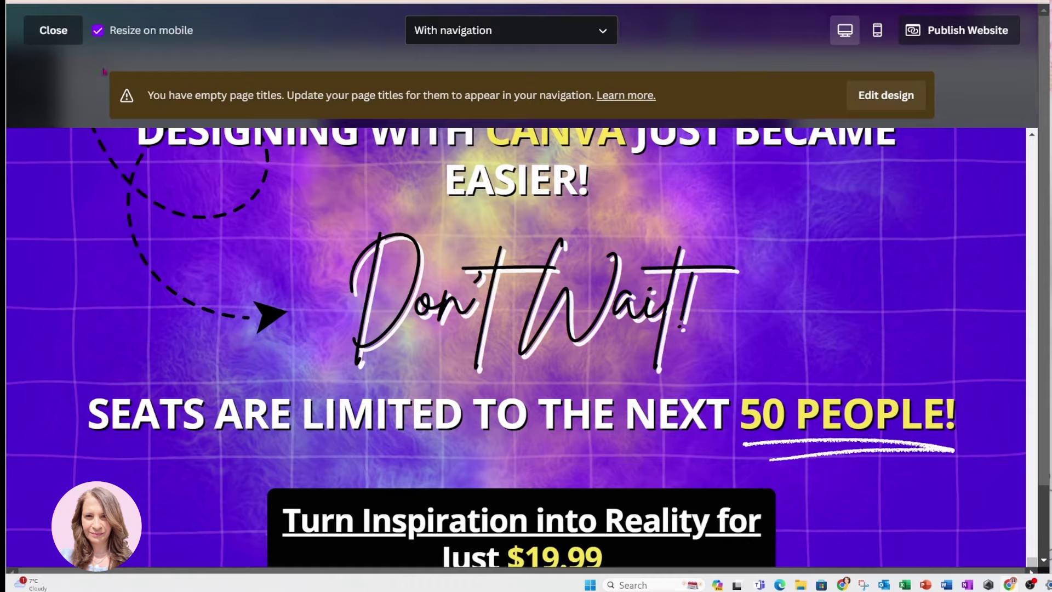
left_click(34, 37)
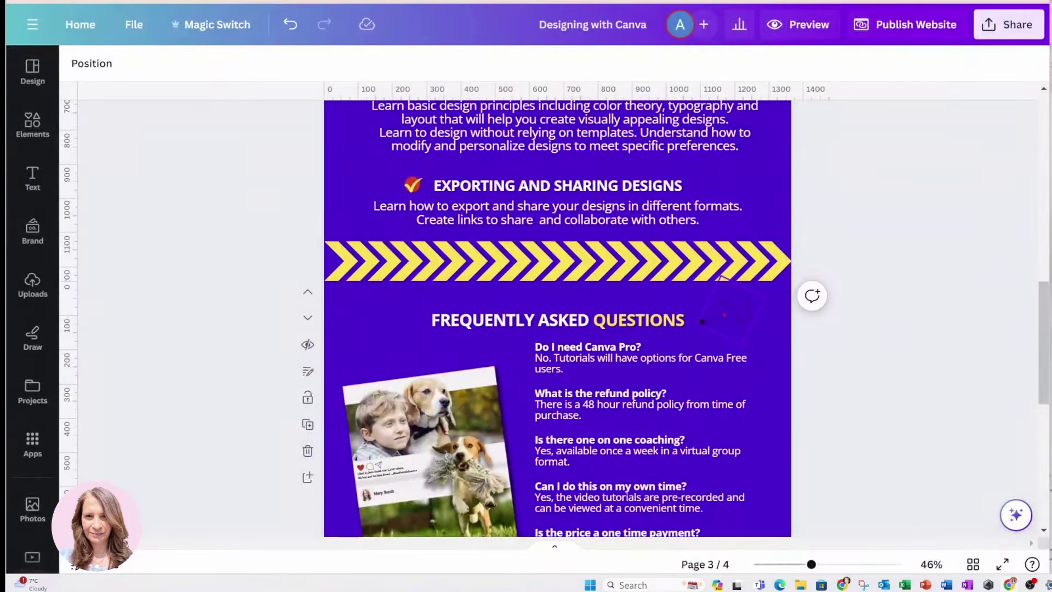
Scroll the canvas from page 3 down to page 4's Don't Wait banner
scroll(926, 349, "down", 7)
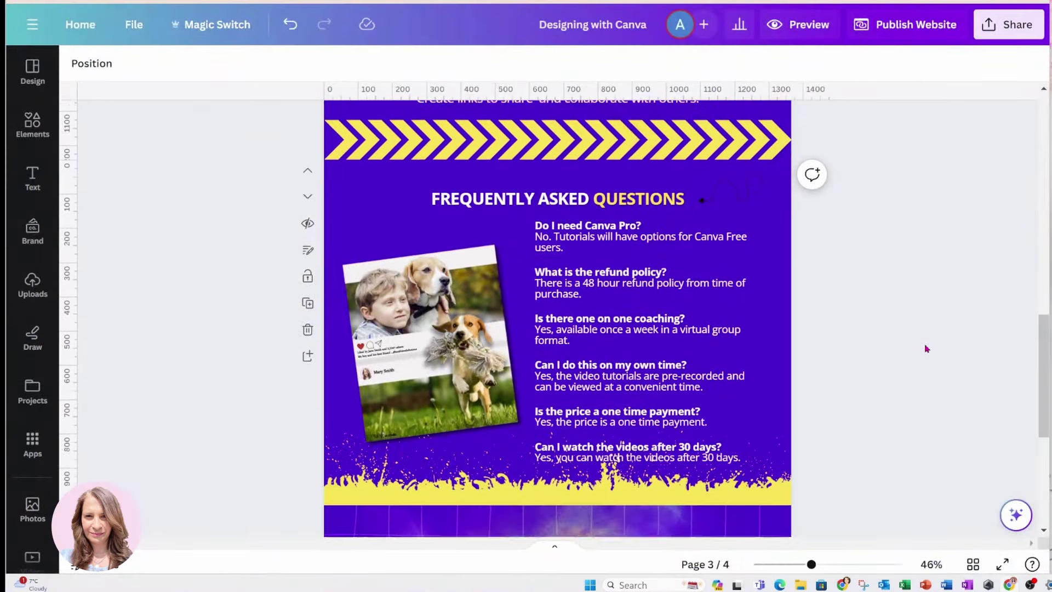
scroll(926, 349, "down", 2)
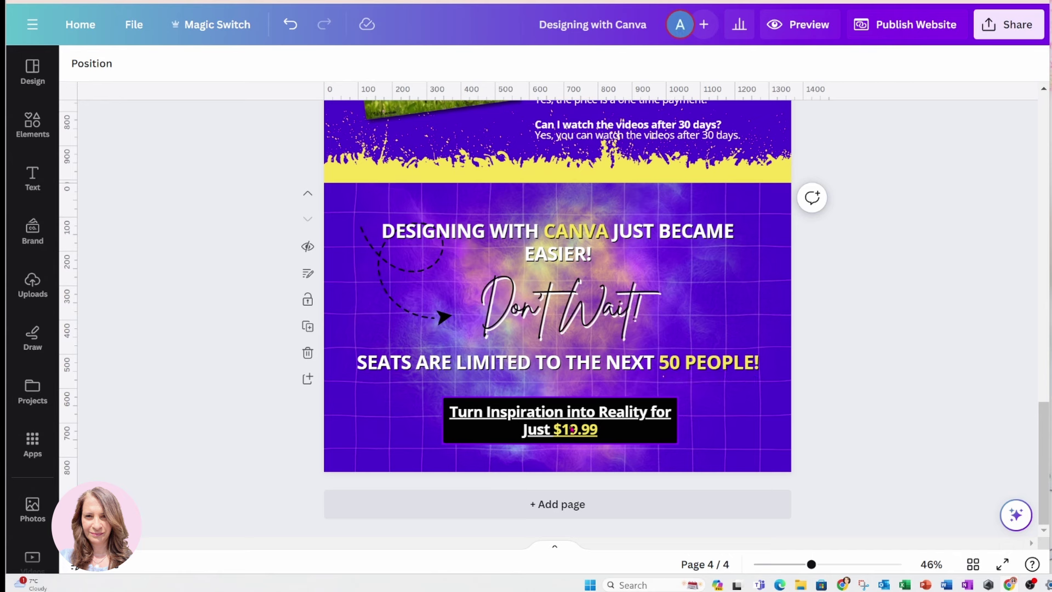
Remove the shop link from the $19.99 price box
left_click(570, 416)
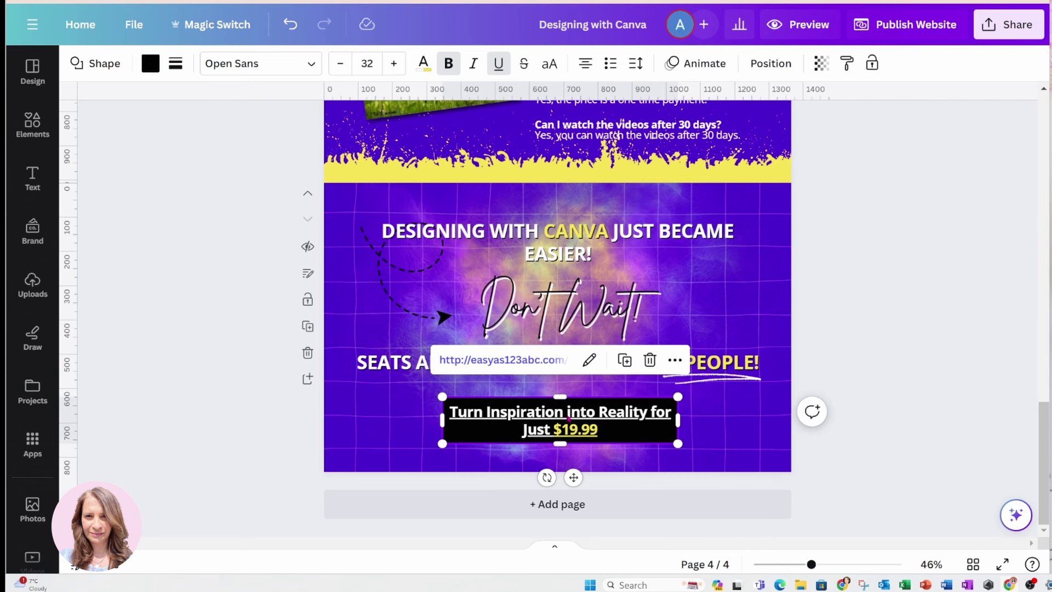
left_click(589, 360)
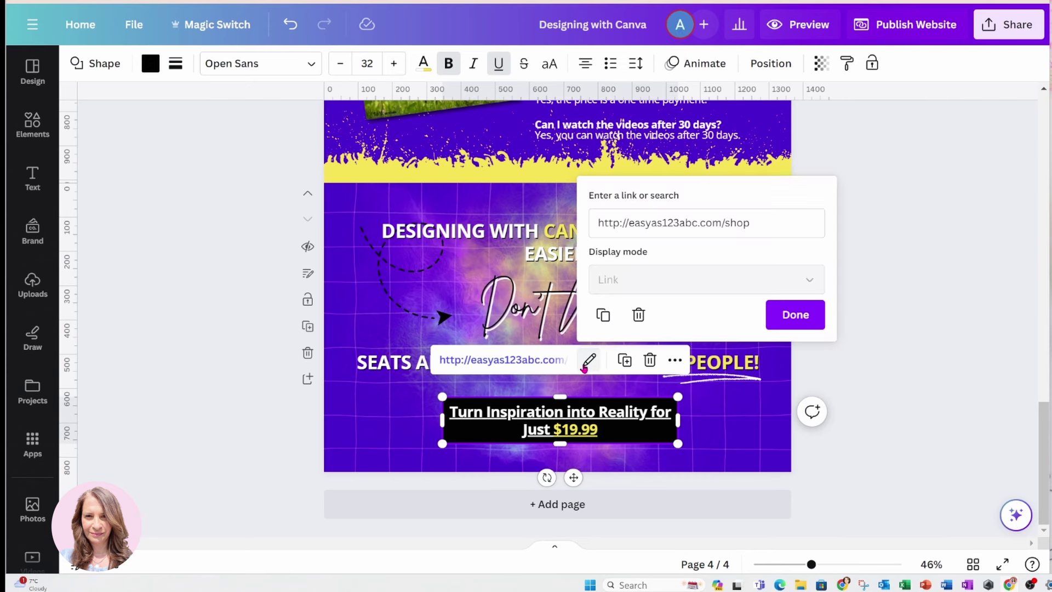
left_click(638, 314)
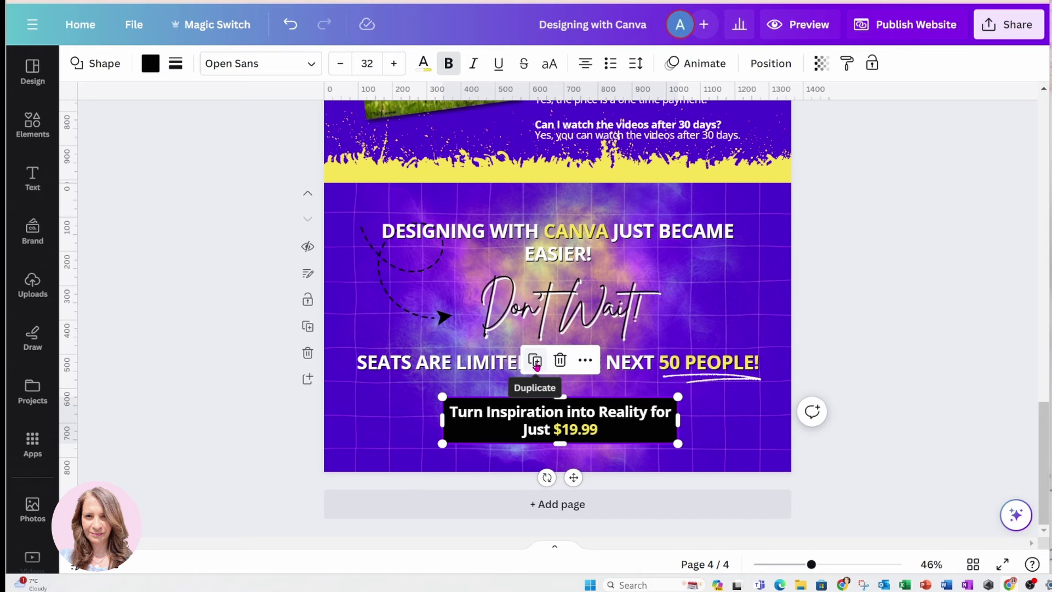
Duplicate the price box, move the copy up-left, and delete its text
left_click(535, 362)
left_click_drag(531, 418, 372, 403)
double_click(444, 413)
key("BackSpace")
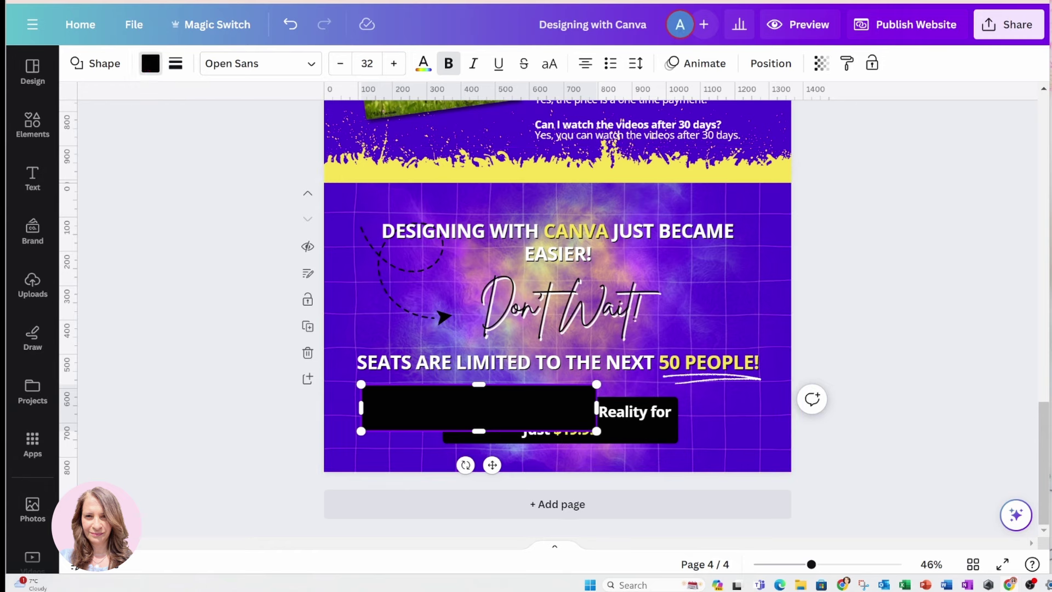
Set the empty rectangle to No color fill with a solid weight-4 border, nudged left
left_click(149, 64)
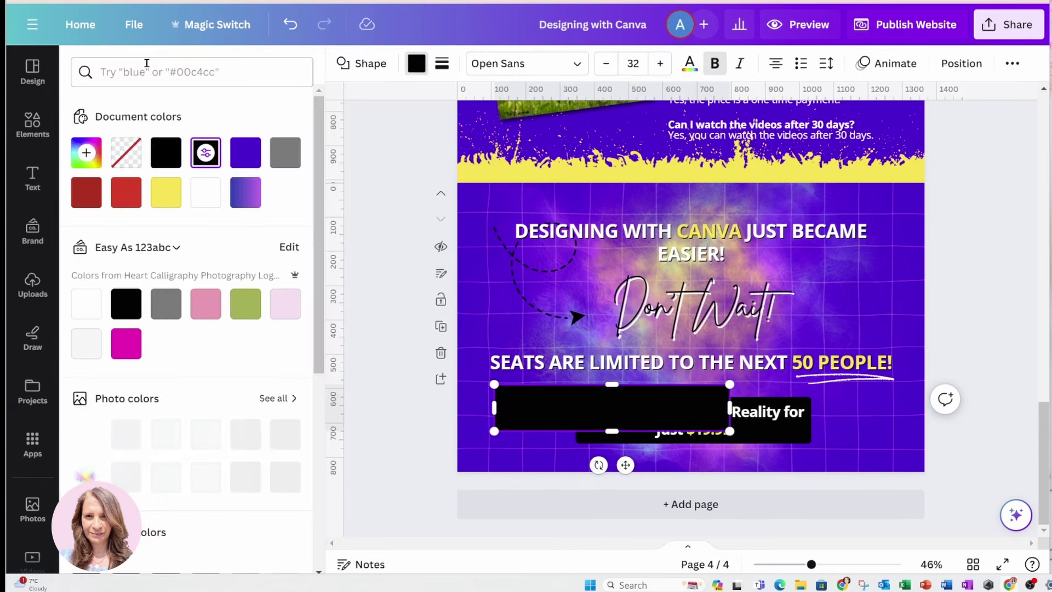
left_click(129, 153)
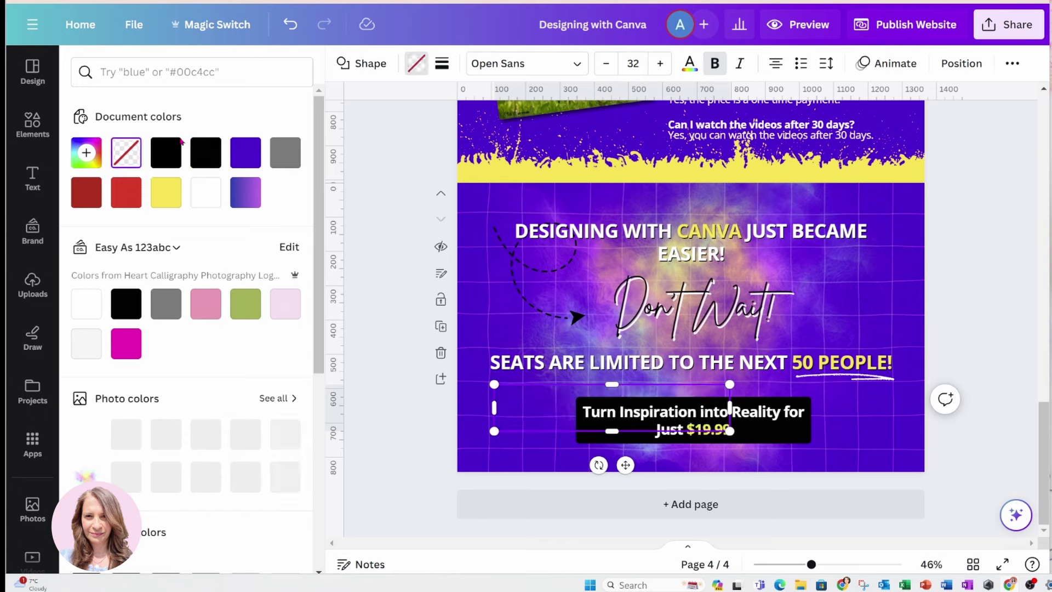
left_click(441, 64)
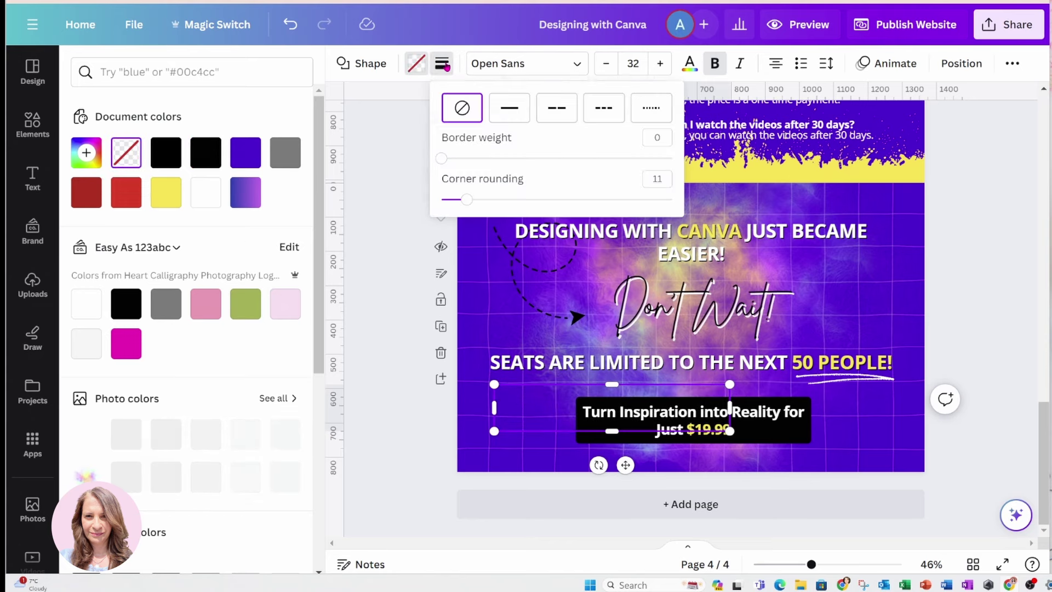
left_click(503, 107)
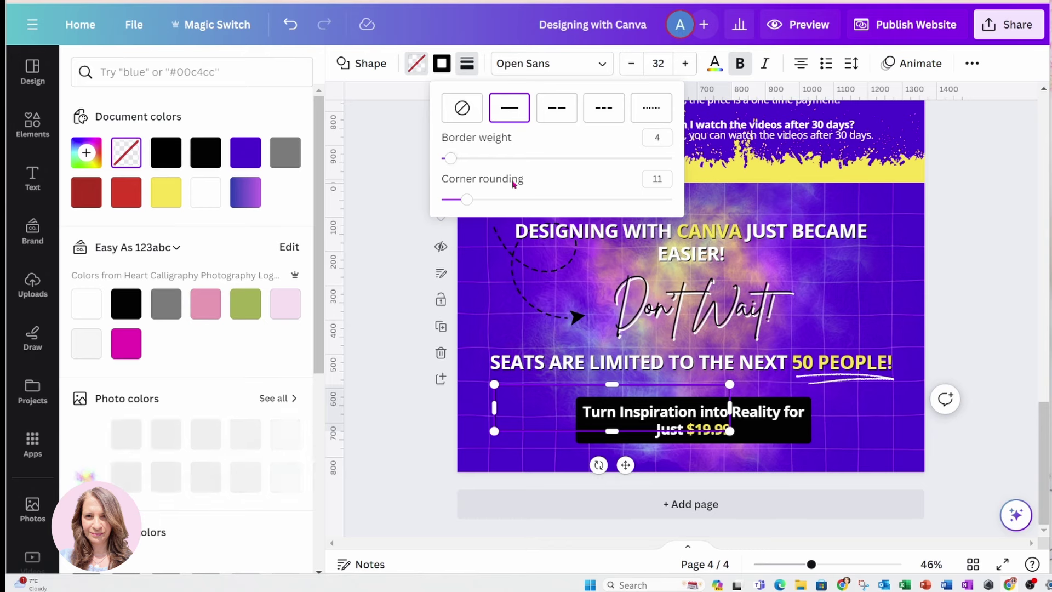
left_click(476, 307)
left_click_drag(411, 414, 402, 408)
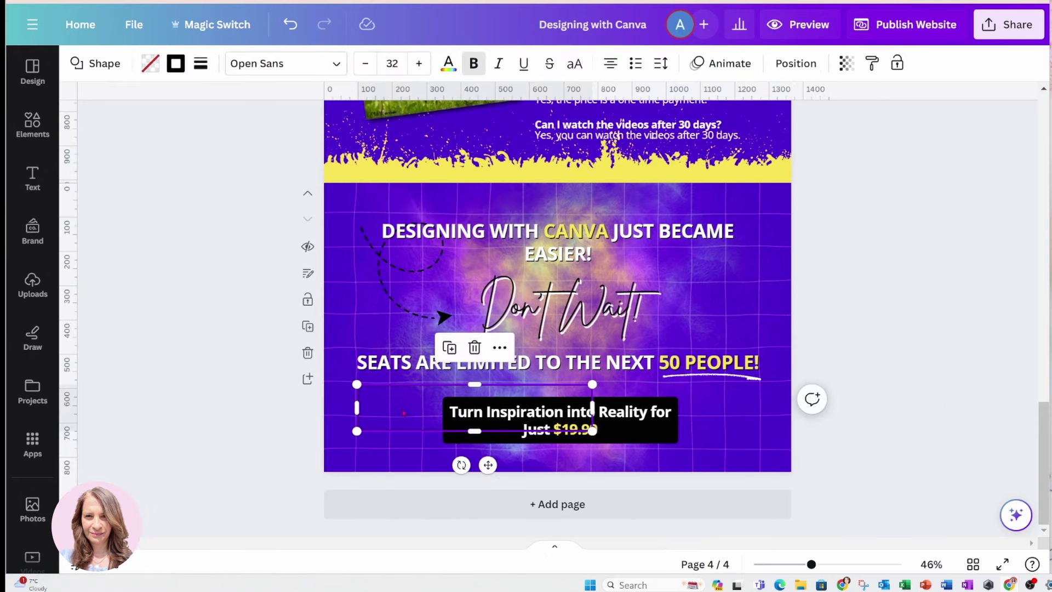
left_click(500, 348)
Link the transparent shape to easyas123abc.com/shop
left_click(515, 376)
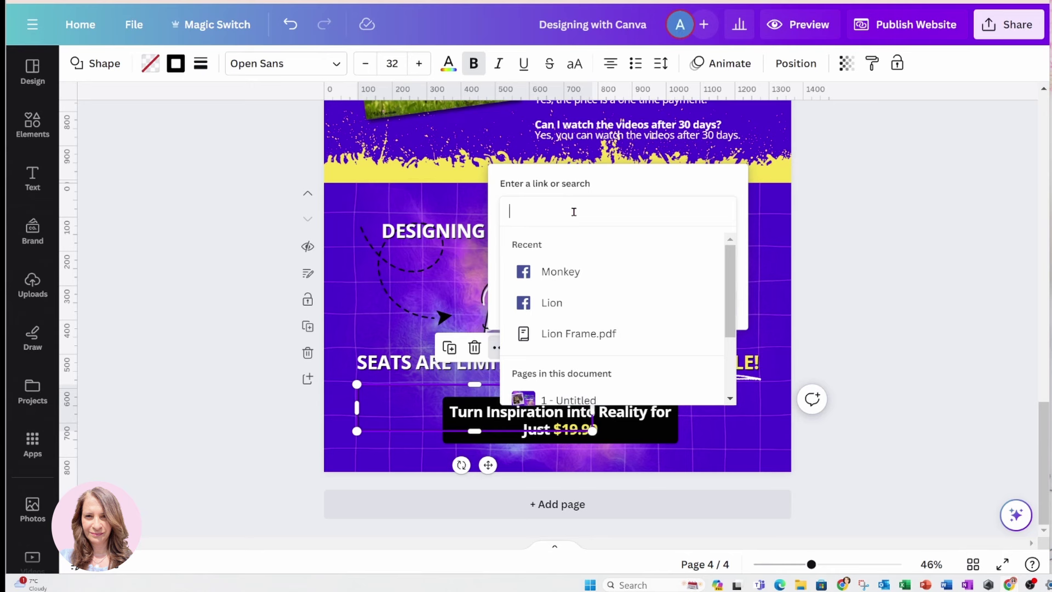
type("easyas")
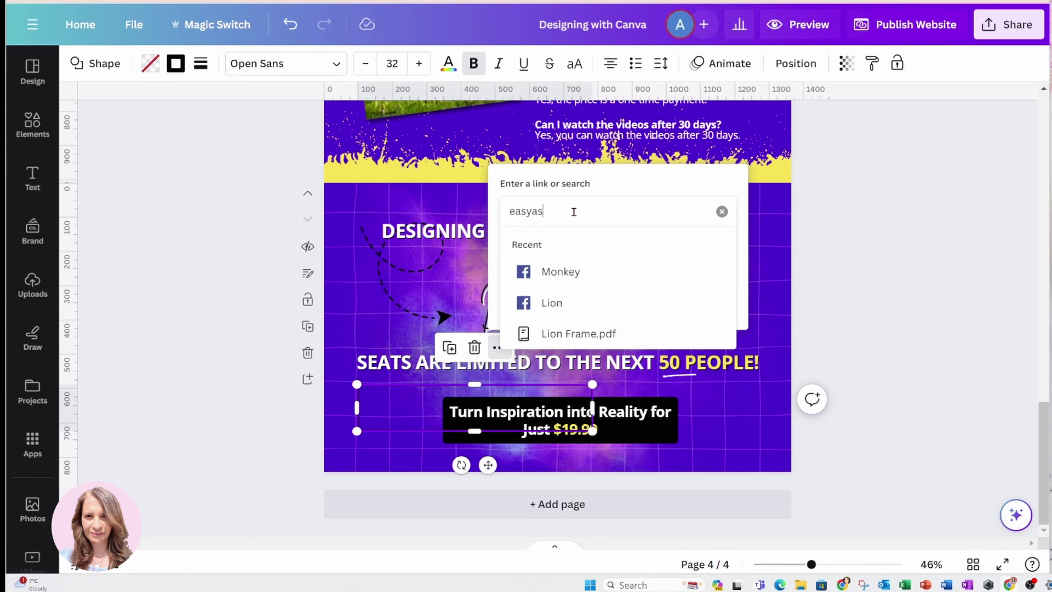
type("123abc.com/shop")
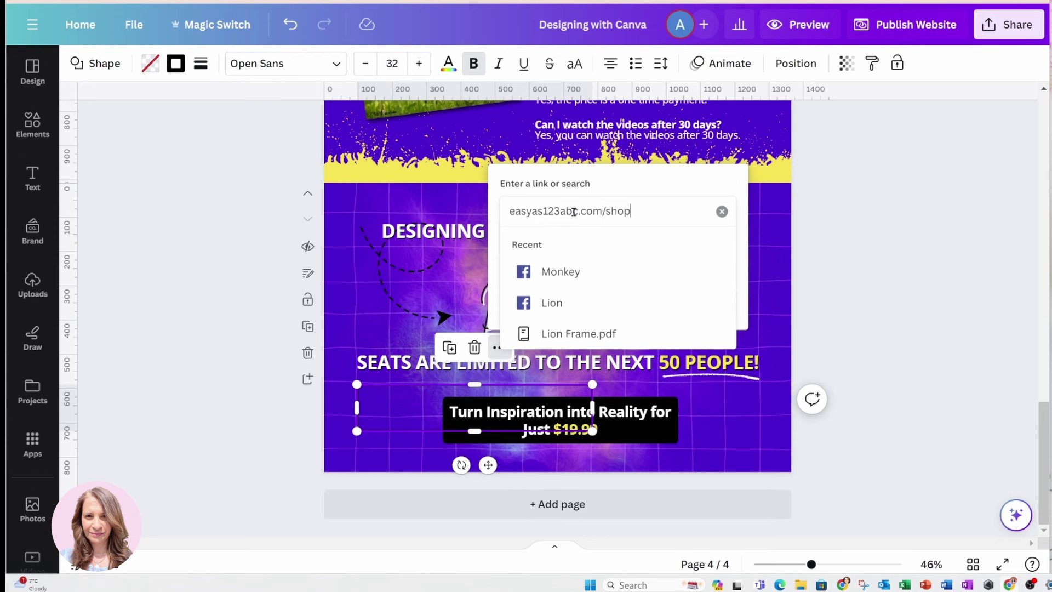
key("Return")
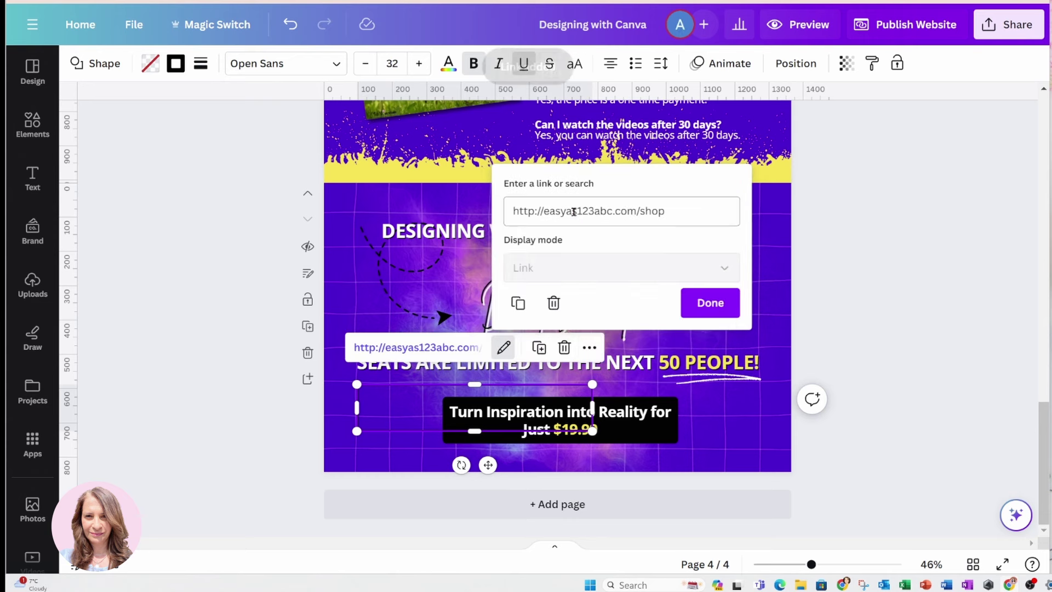
left_click(699, 304)
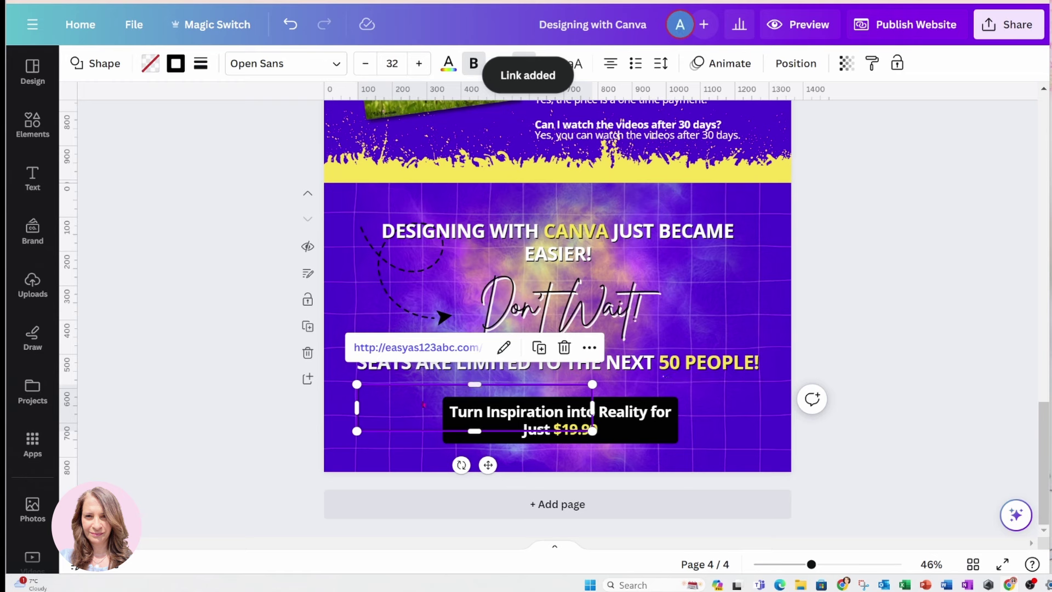
Nudge the linked shape right over the $19.99 price box and reselect it to check the link
left_click_drag(387, 420, 468, 431)
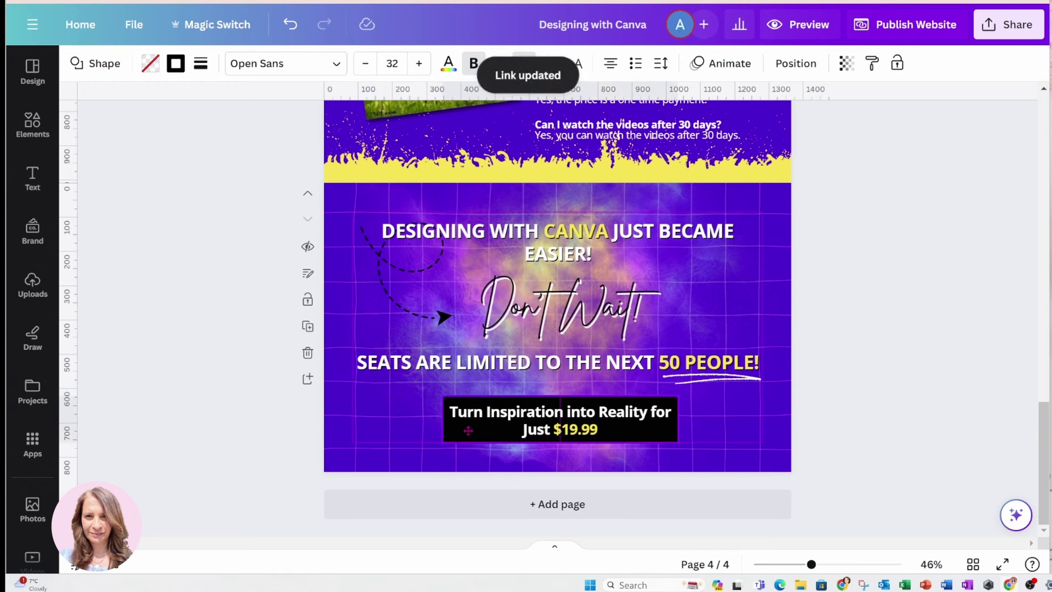
left_click(551, 458)
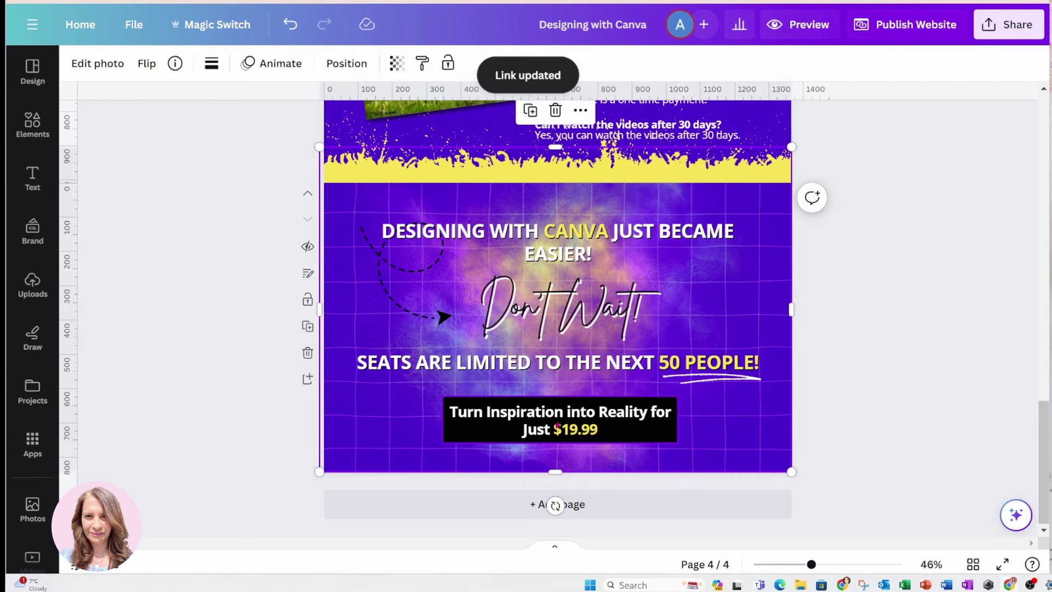
left_click(551, 420)
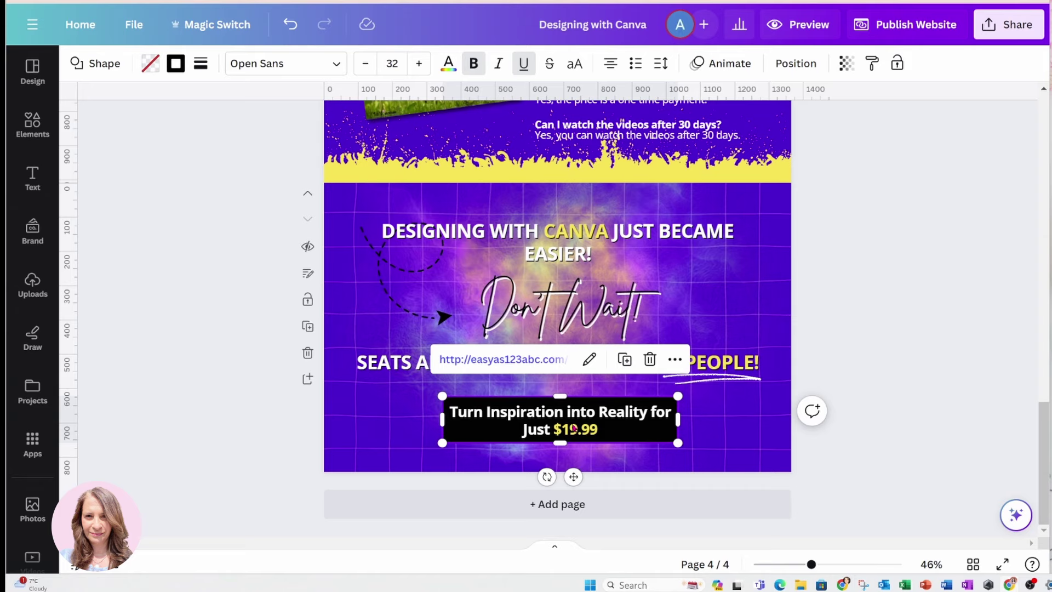
left_click(802, 25)
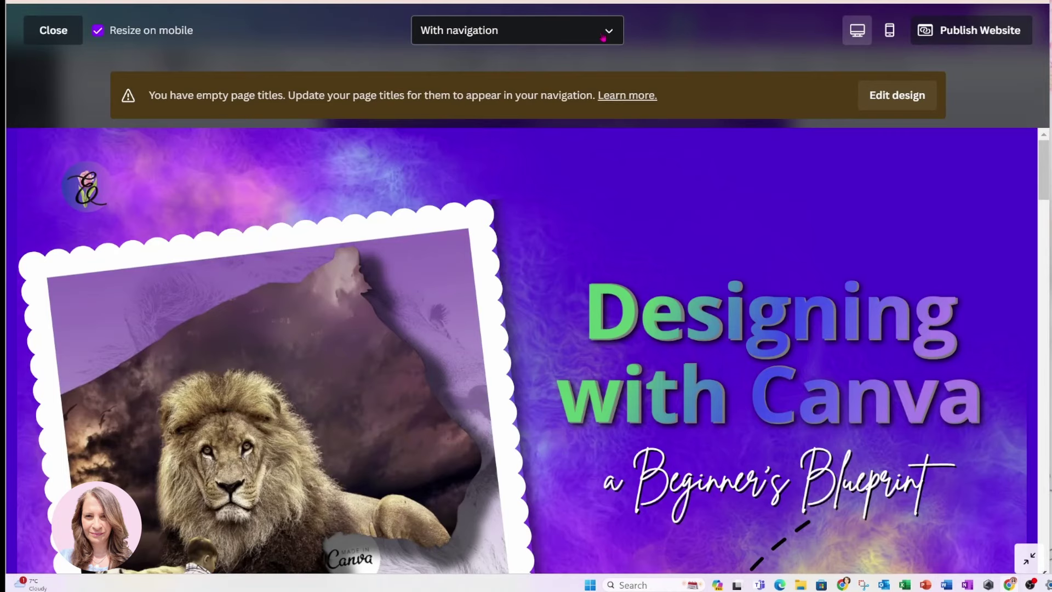
left_click(604, 38)
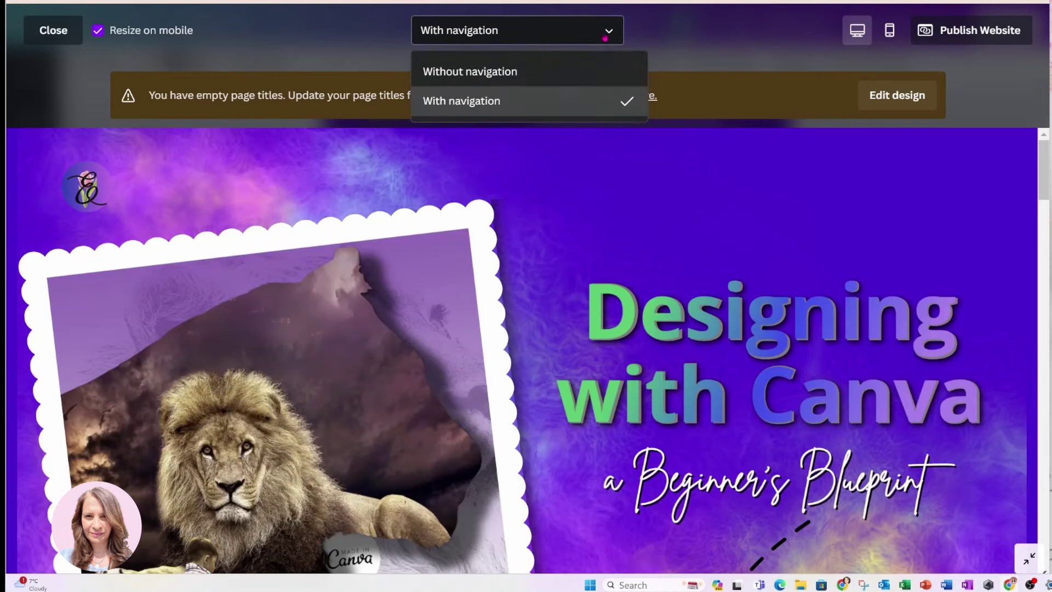
left_click(480, 106)
left_click(598, 34)
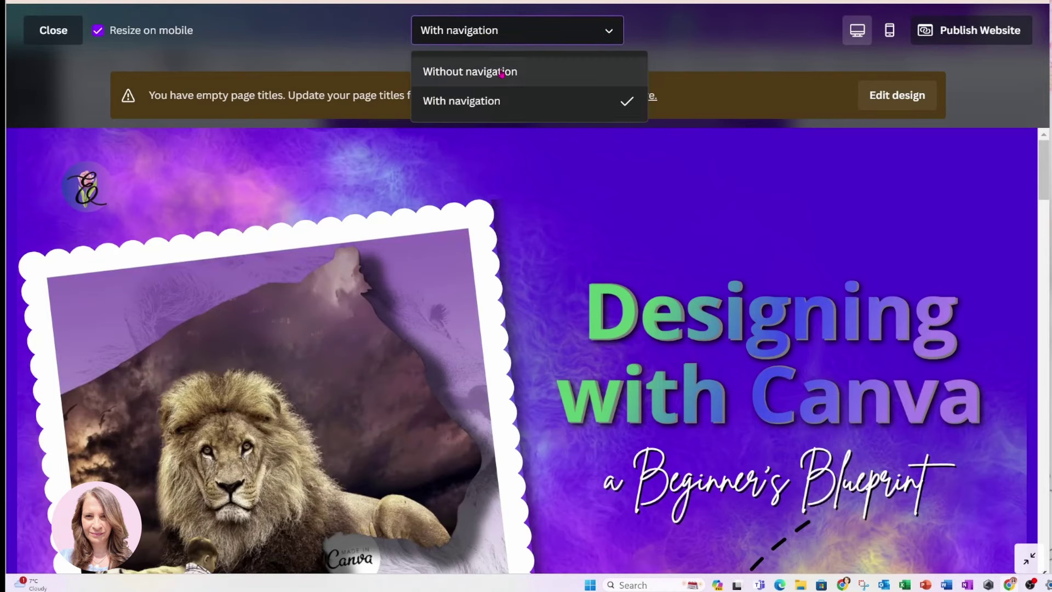
left_click(499, 71)
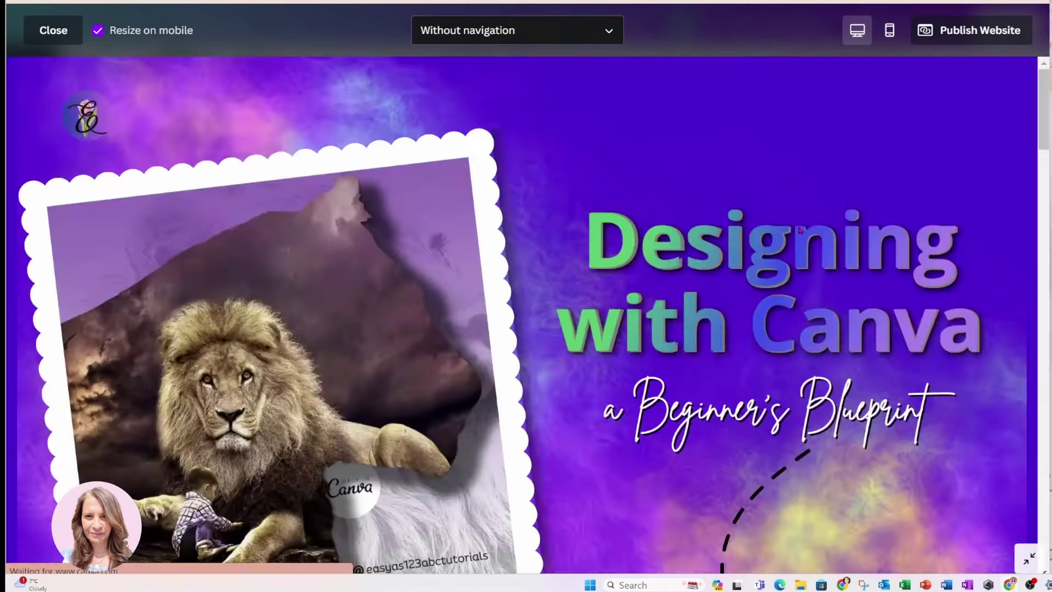
scroll(800, 231, "down", 10)
scroll(800, 231, "down", 20)
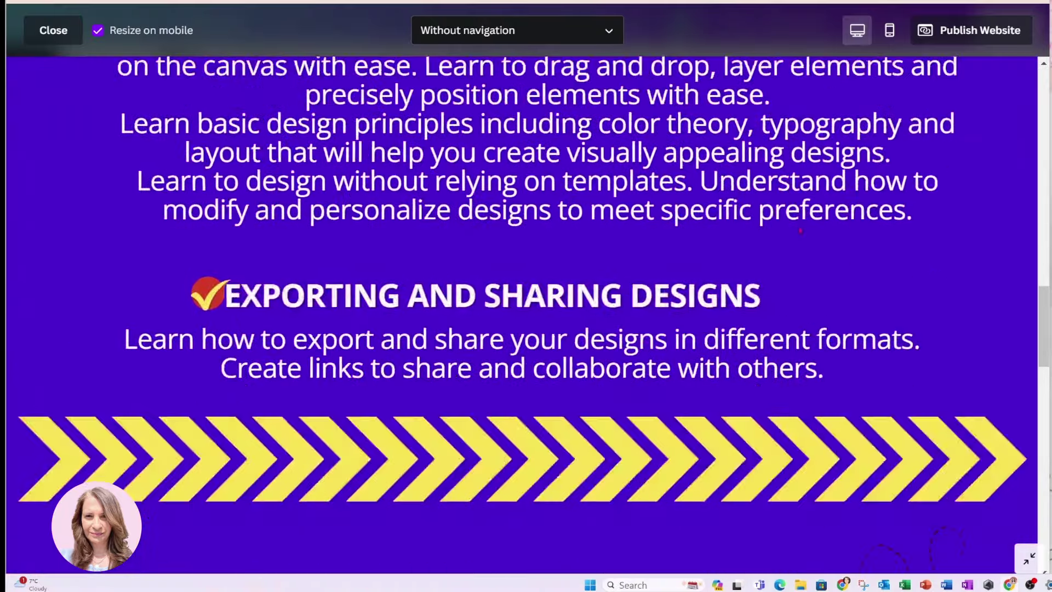
scroll(797, 227, "down", 7)
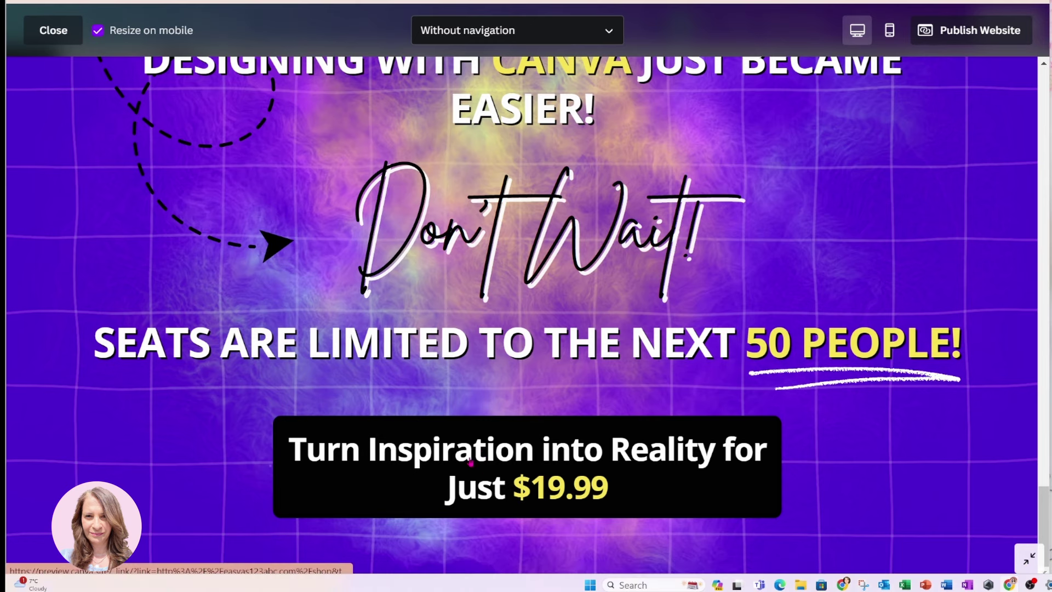
left_click(53, 31)
Scroll back to page 1 and display the thumbnail strip of all four pages
scroll(668, 264, "up", 5)
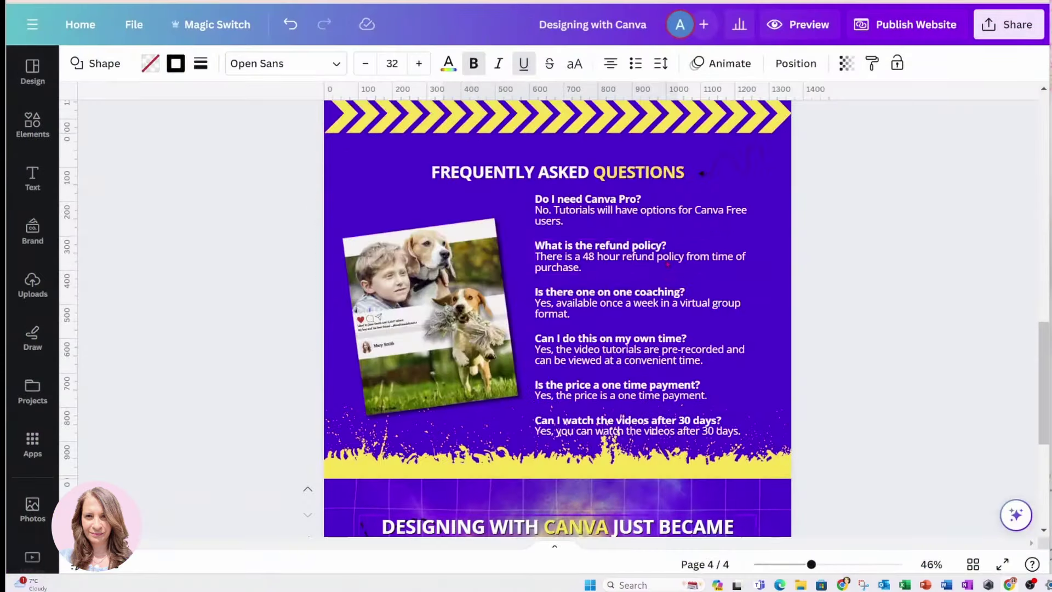
scroll(668, 264, "up", 15)
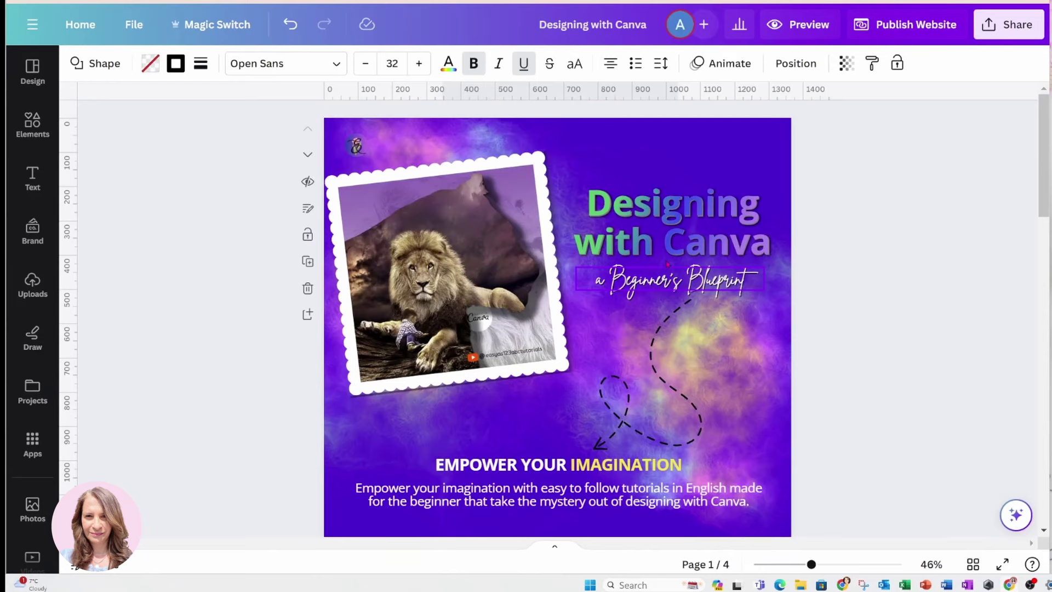
scroll(668, 265, "down", 7)
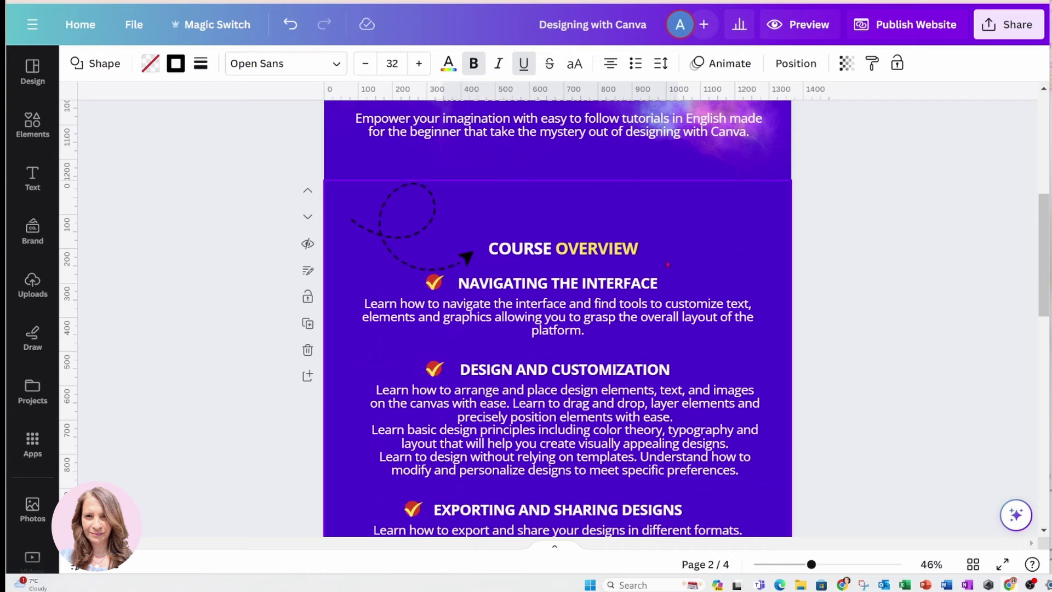
scroll(667, 264, "up", 4)
scroll(667, 265, "down", 8)
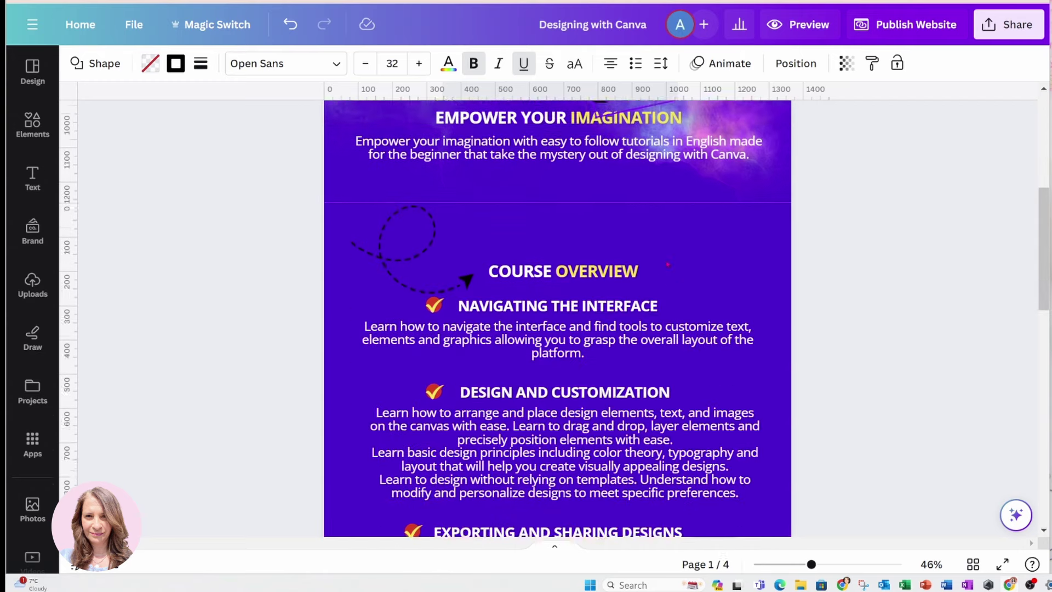
scroll(668, 264, "down", 5)
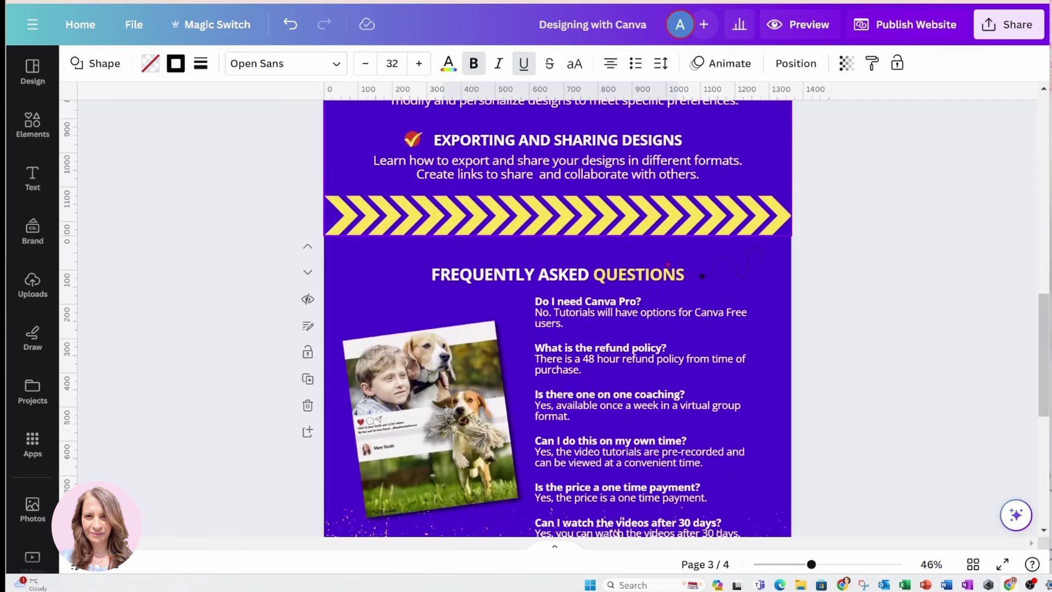
scroll(668, 264, "up", 6)
scroll(668, 265, "up", 5)
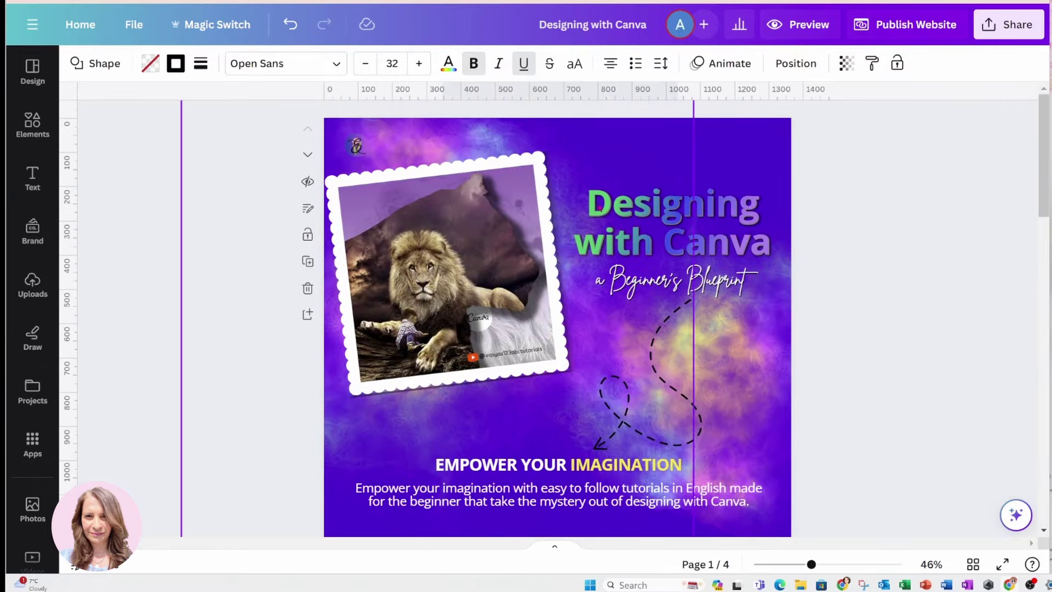
left_click(557, 549)
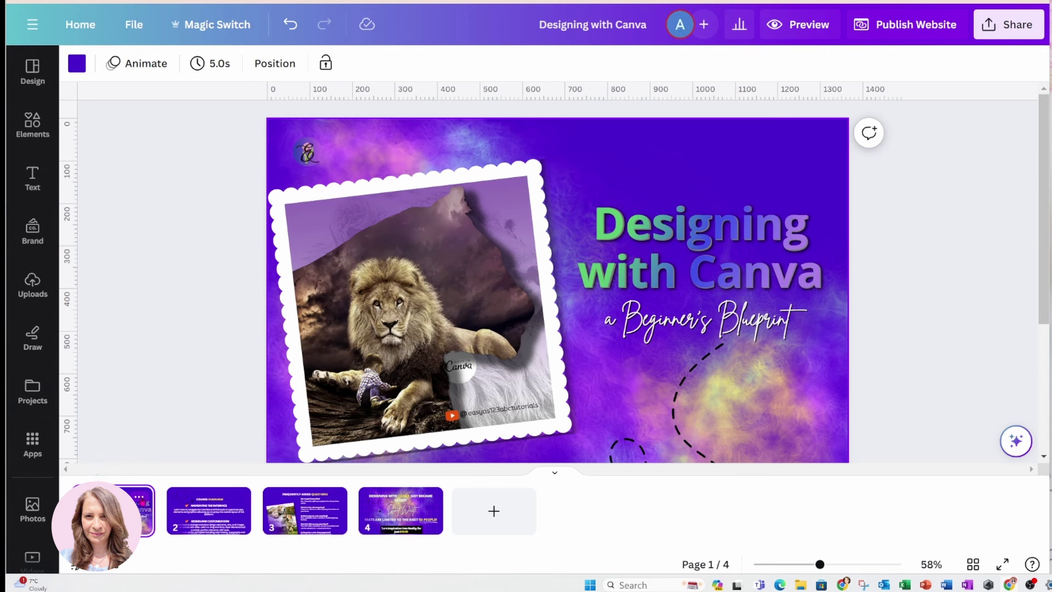
Title page 1 'Home Page' and page 2 'Course Overview'
left_click(139, 497)
left_click(189, 220)
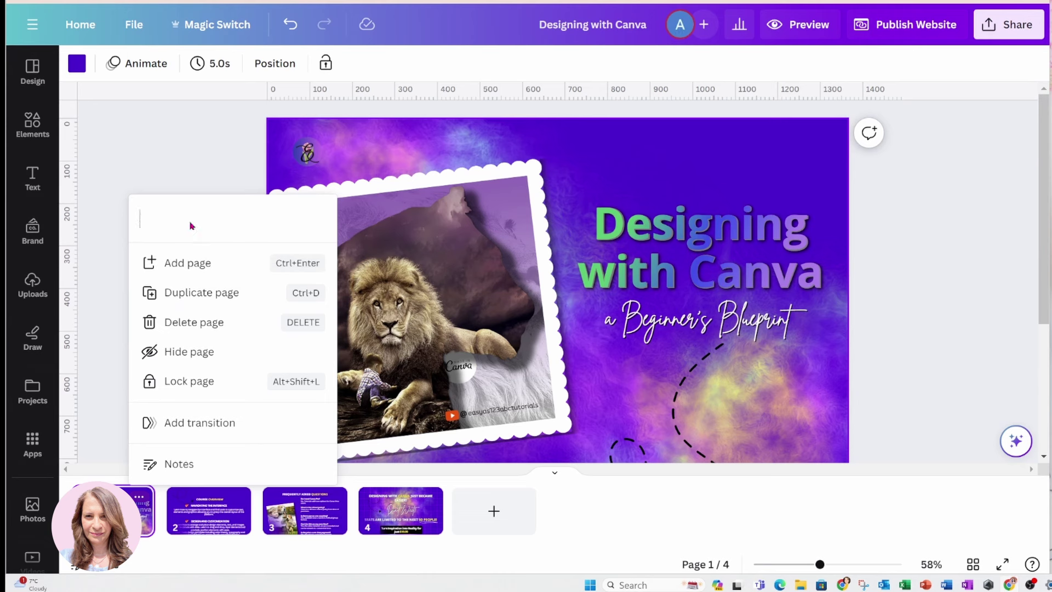
type("Home Page")
left_click(211, 501)
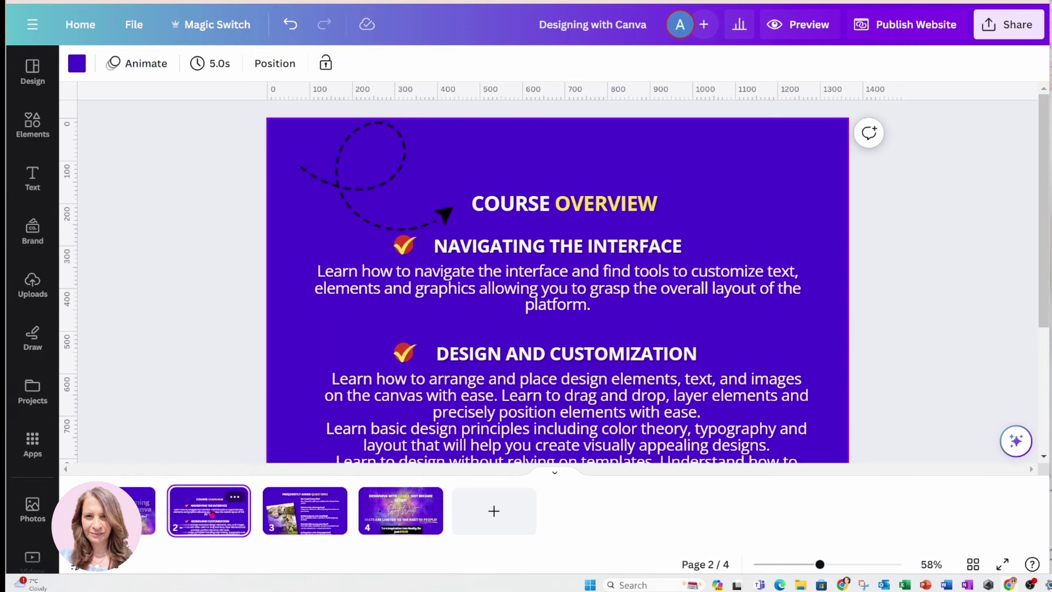
left_click(234, 497)
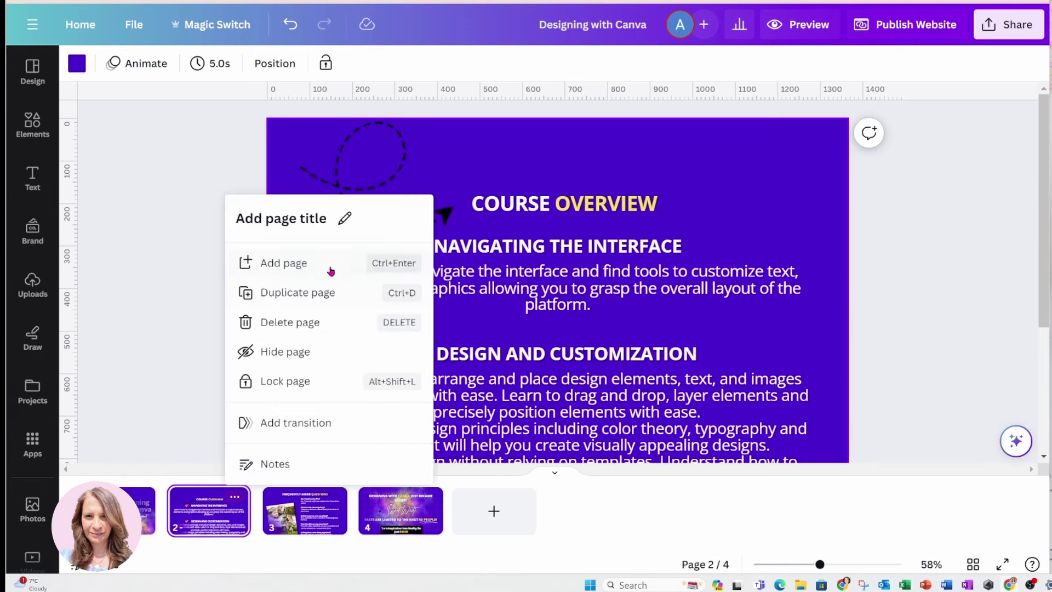
left_click(320, 219)
type("Cours")
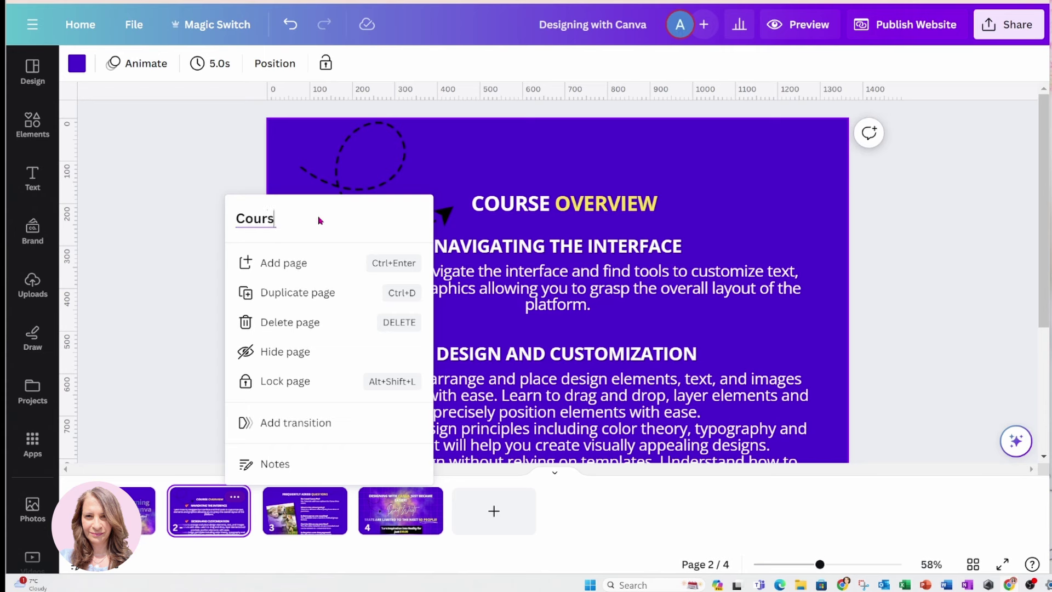
type("e Overview")
left_click(304, 499)
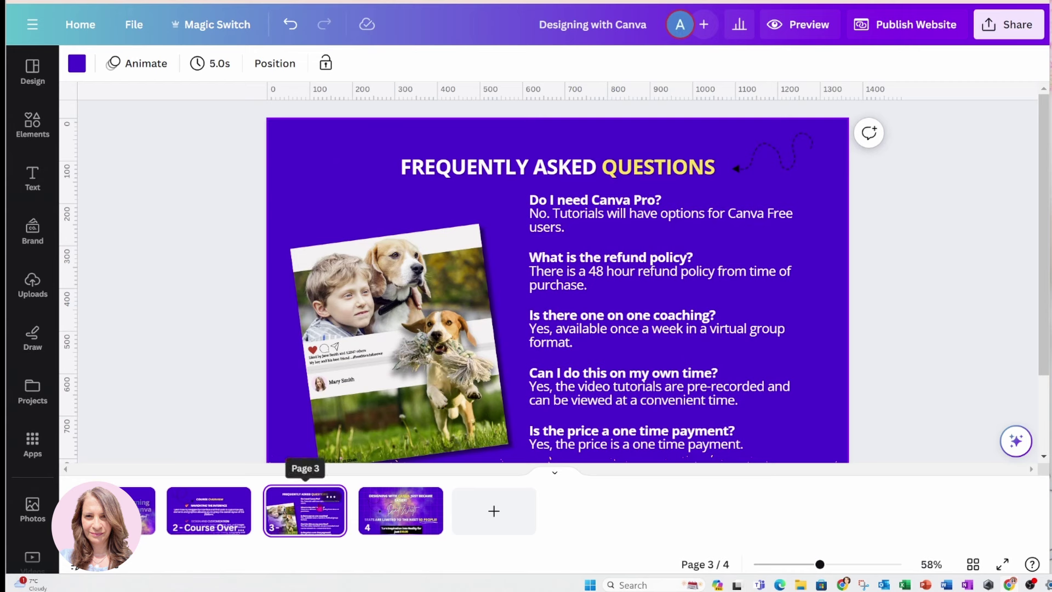
Title page 3 'FAQ' and page 4 'Course Enrolment'
left_click(331, 496)
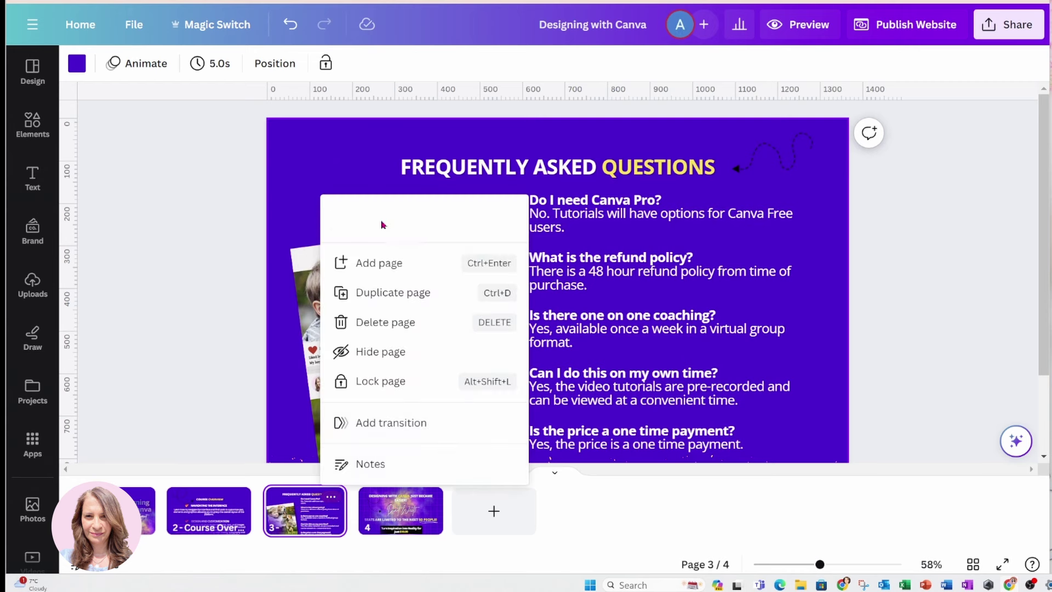
type("FAQ")
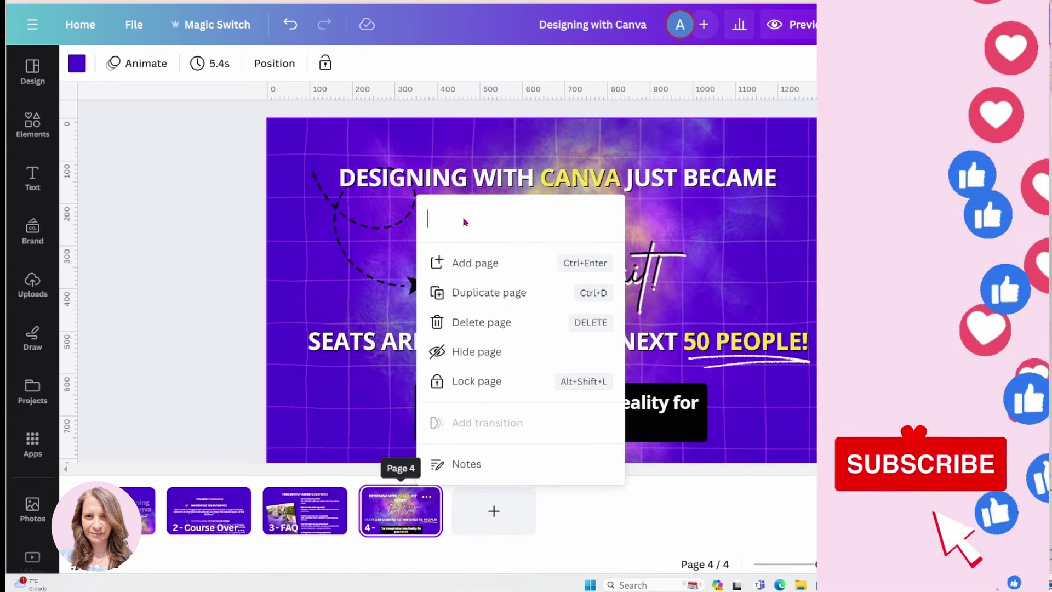
type("Cour")
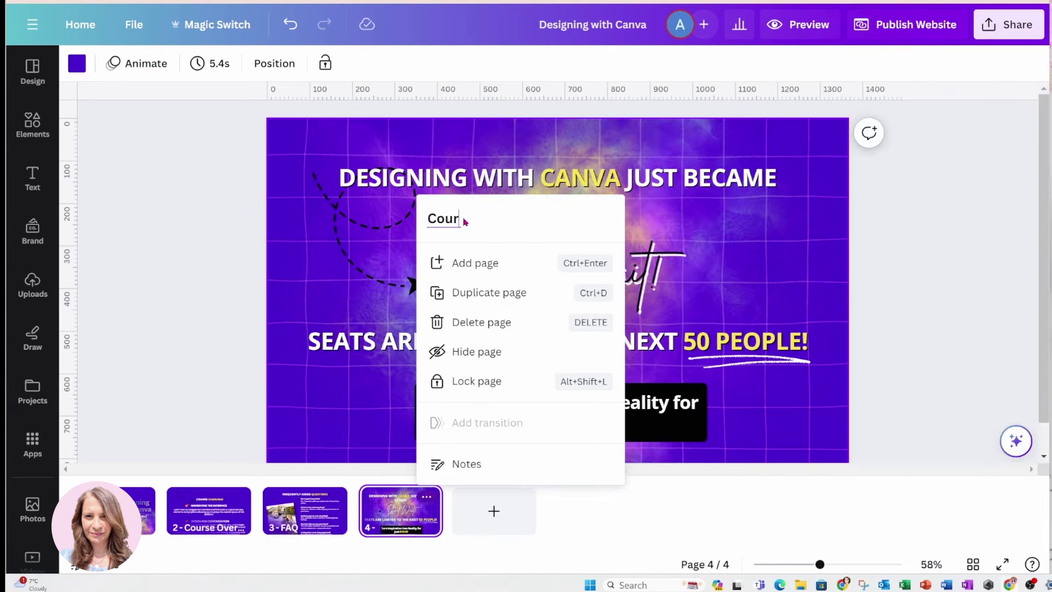
type("se Enrolment")
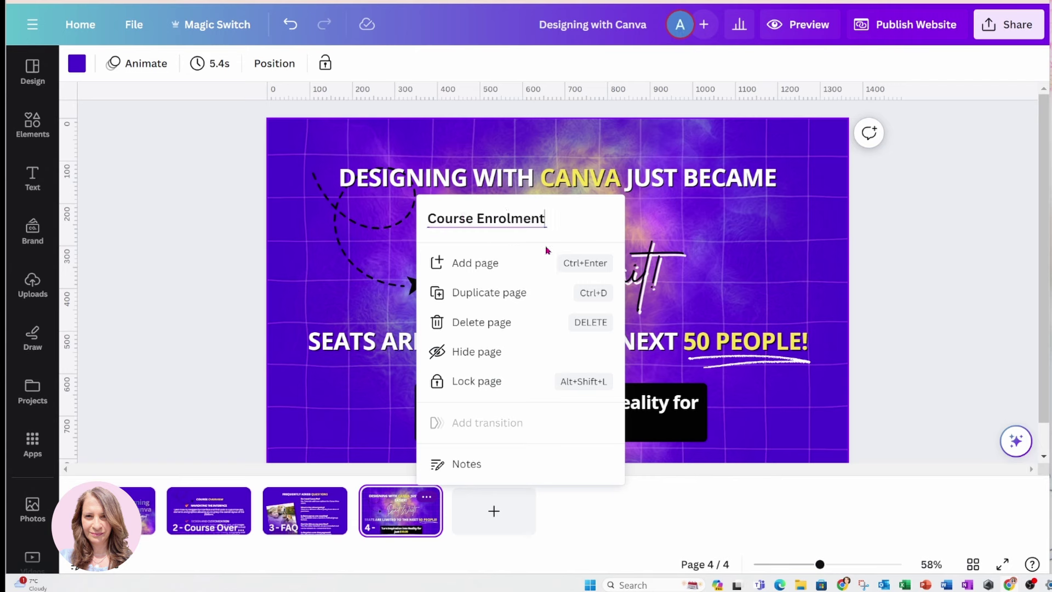
left_click(237, 314)
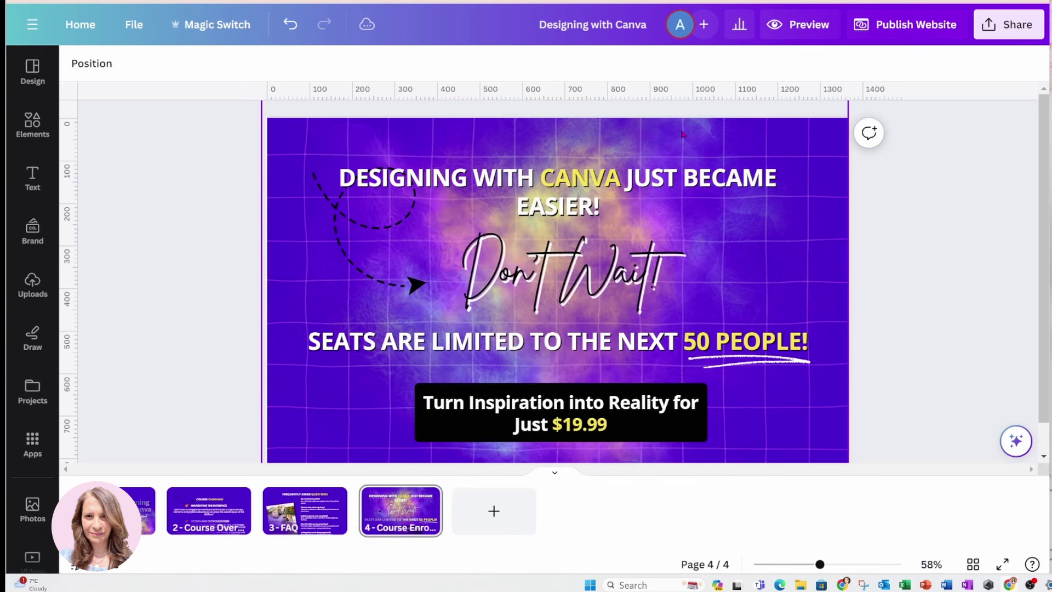
Preview the site With navigation and test the Course Overview, FAQ and Course Enrolment links
left_click(790, 25)
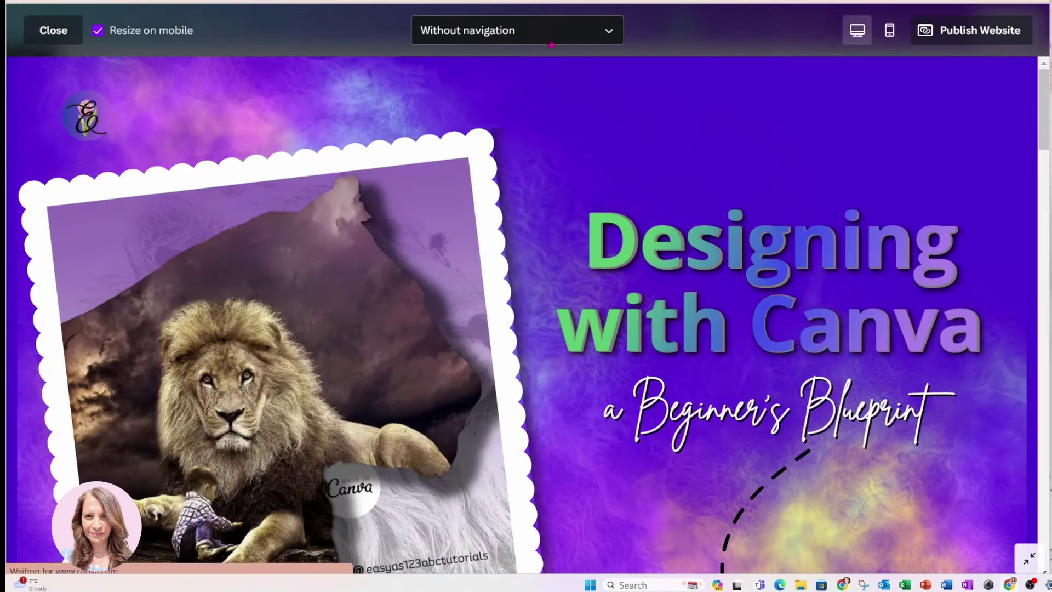
left_click(613, 41)
left_click(469, 103)
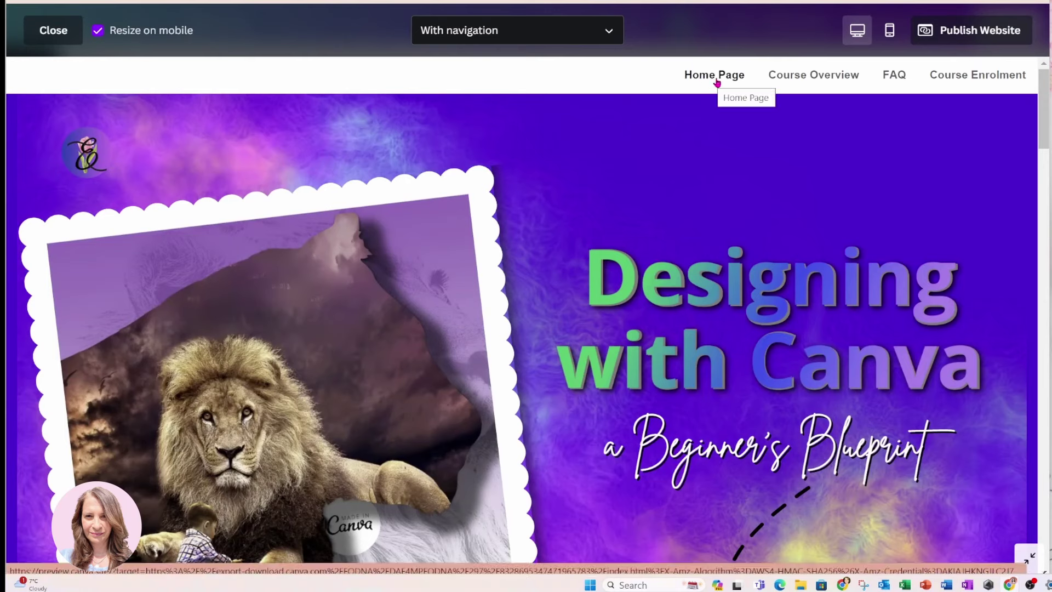
left_click(786, 77)
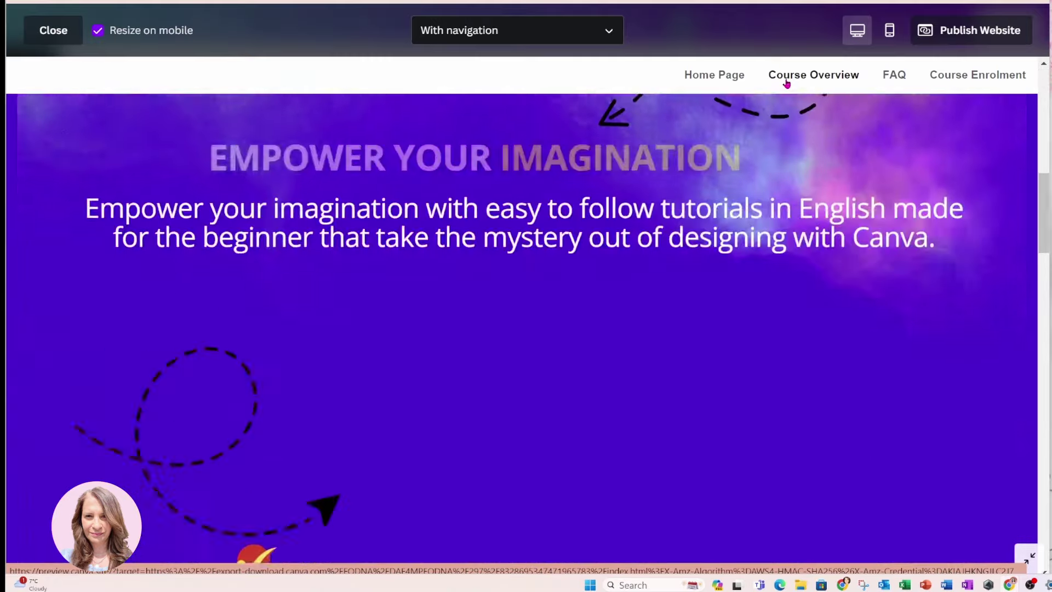
left_click(891, 77)
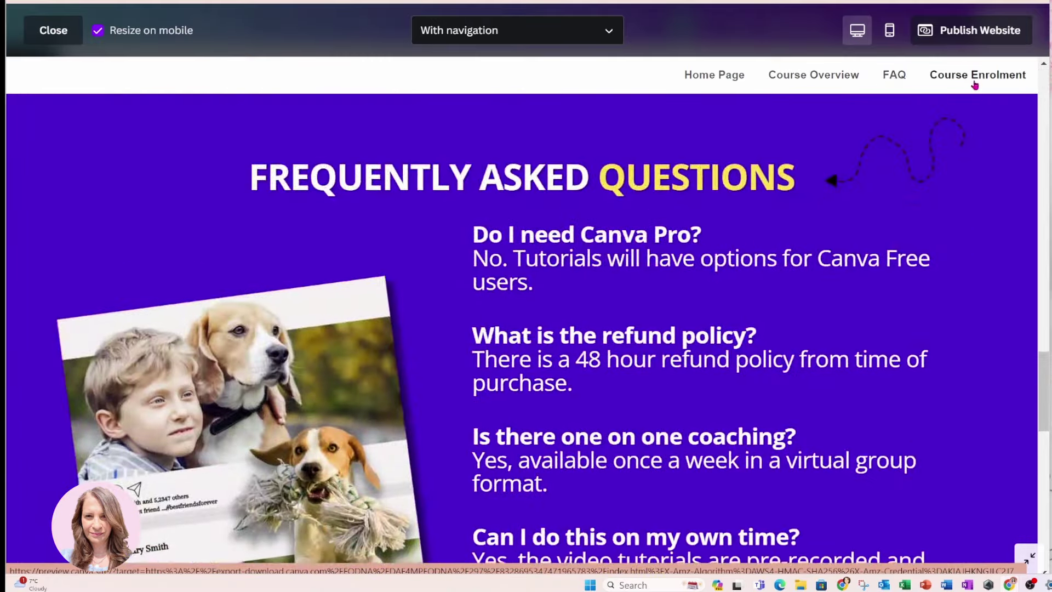
left_click(975, 85)
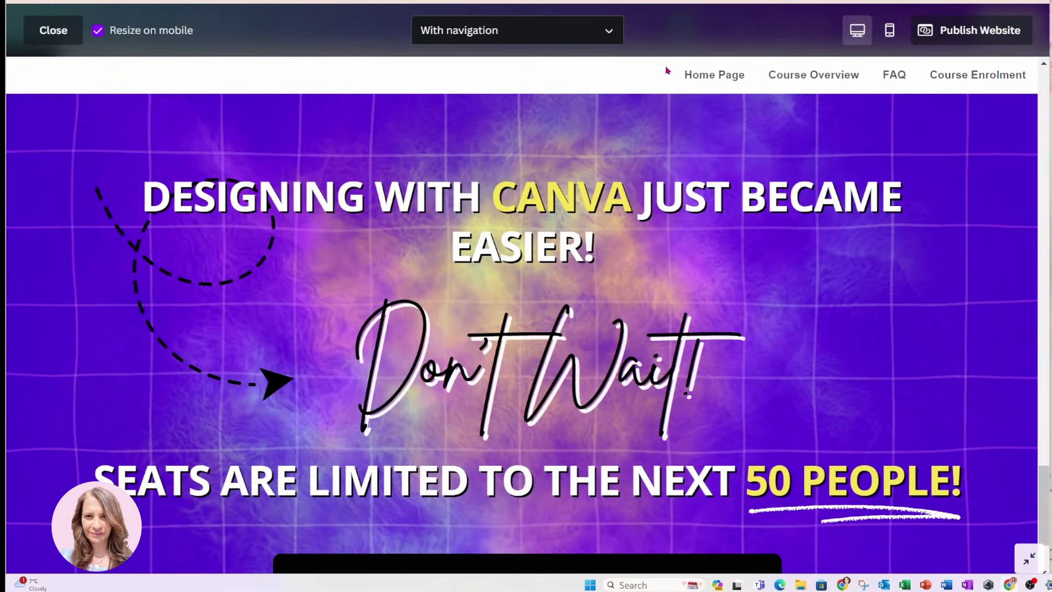
left_click(47, 37)
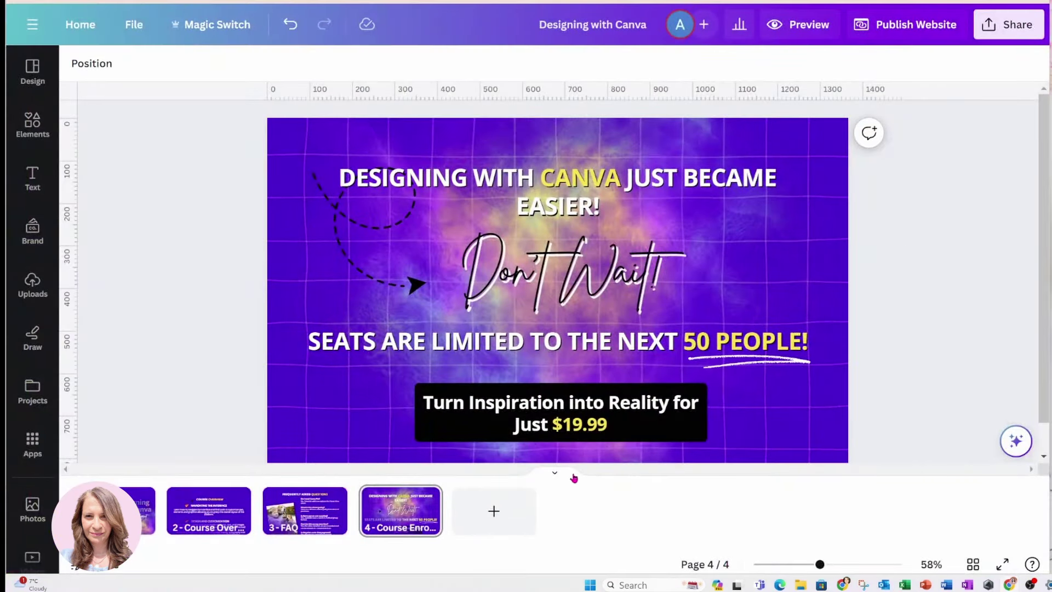
Hide the page thumbnails to show page 1, then bring up the Publish to the web panel
left_click(556, 473)
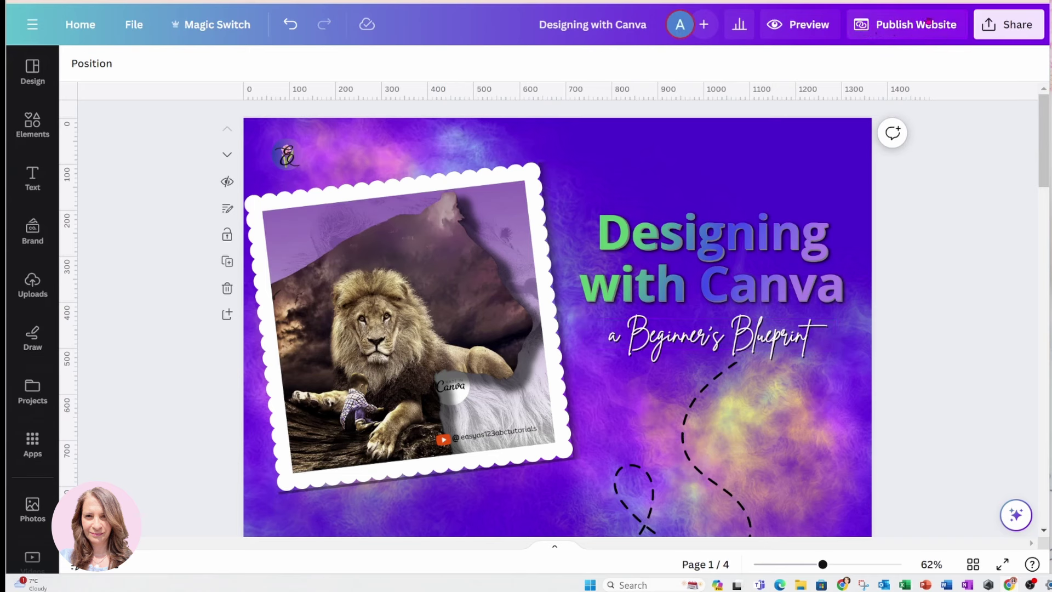
left_click(889, 33)
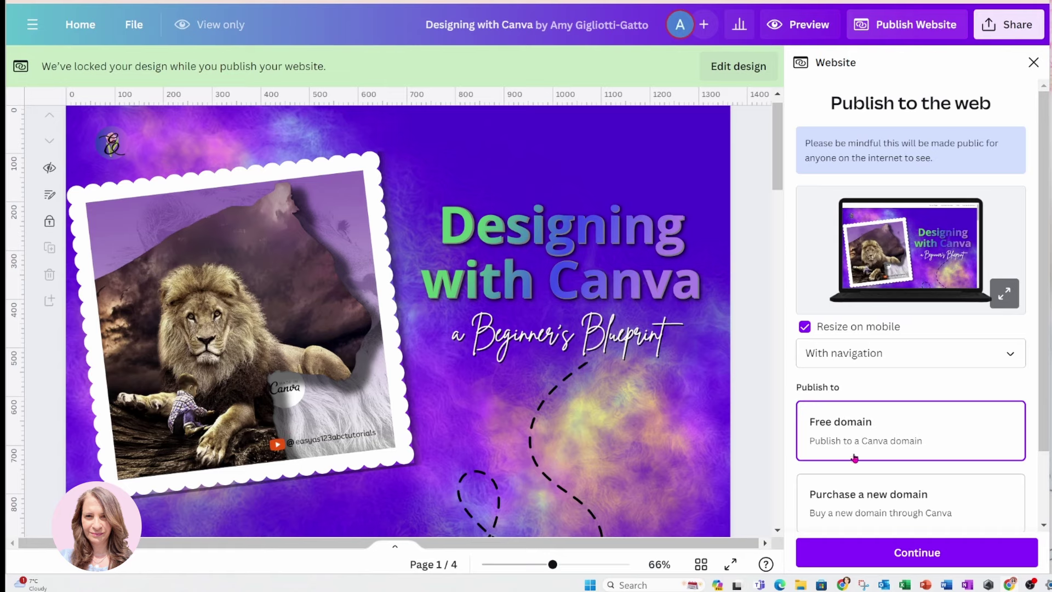
Choose the free Canva domain, keep With navigation, and continue to the review settings
scroll(959, 415, "down", 2)
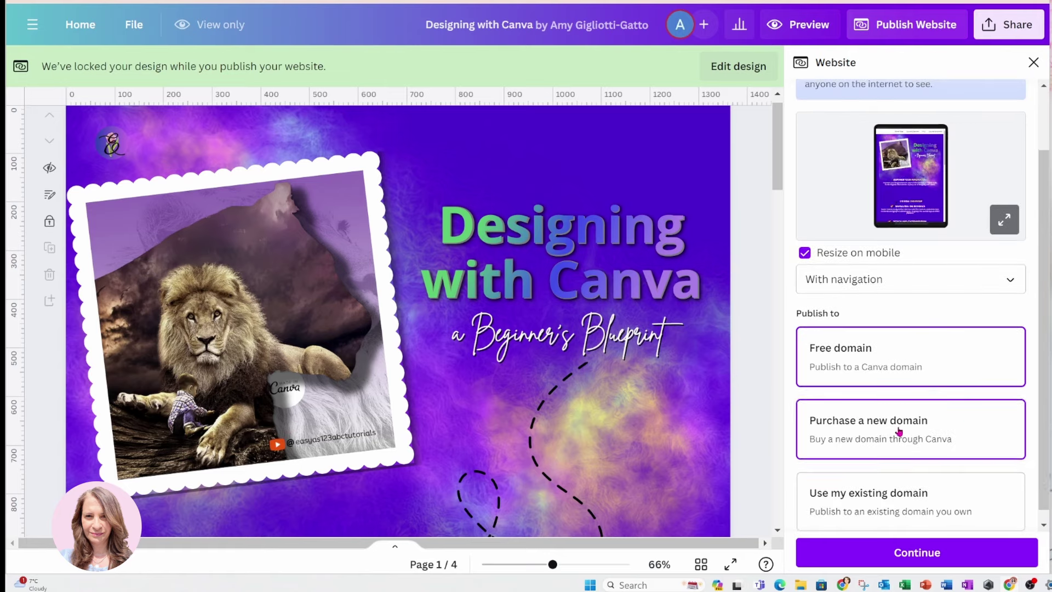
scroll(897, 433, "down", 1)
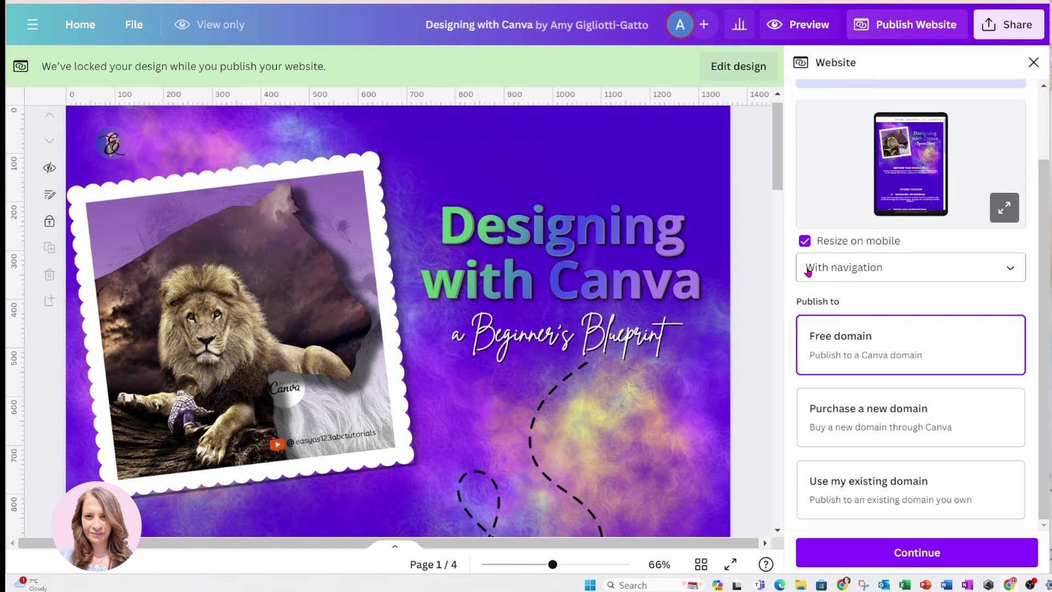
left_click(1005, 269)
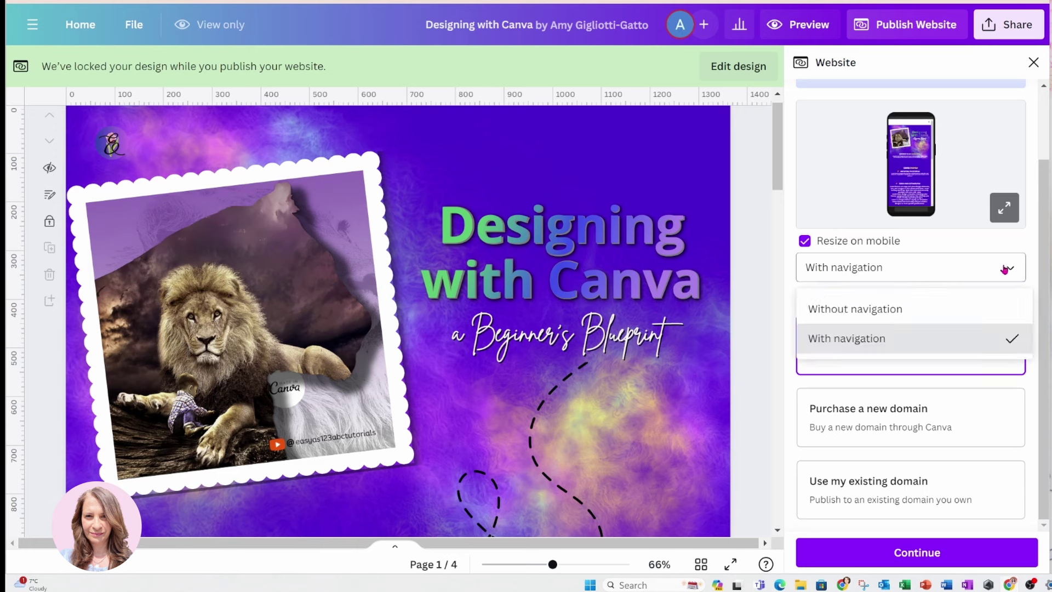
left_click(1004, 269)
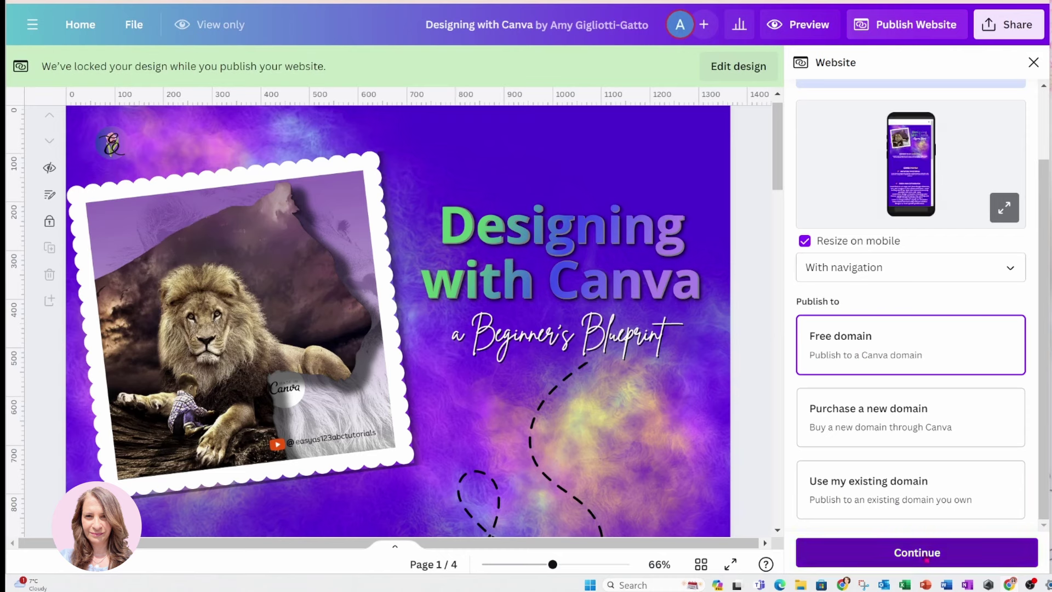
left_click(926, 559)
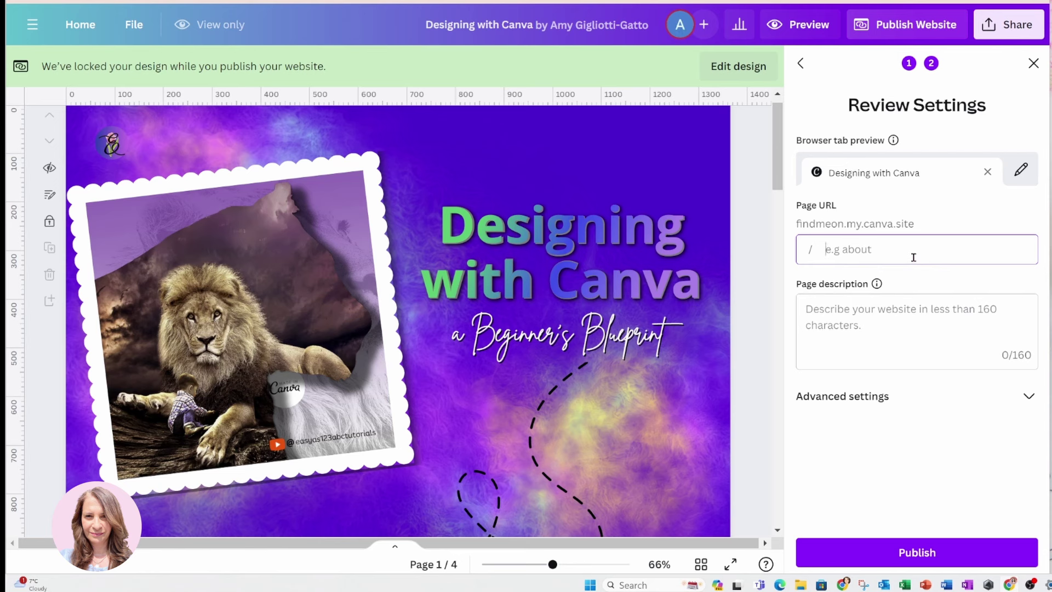
Set the page URL to learncanvawithme and paste a description about easy beginner Canva tutorials
type("learn")
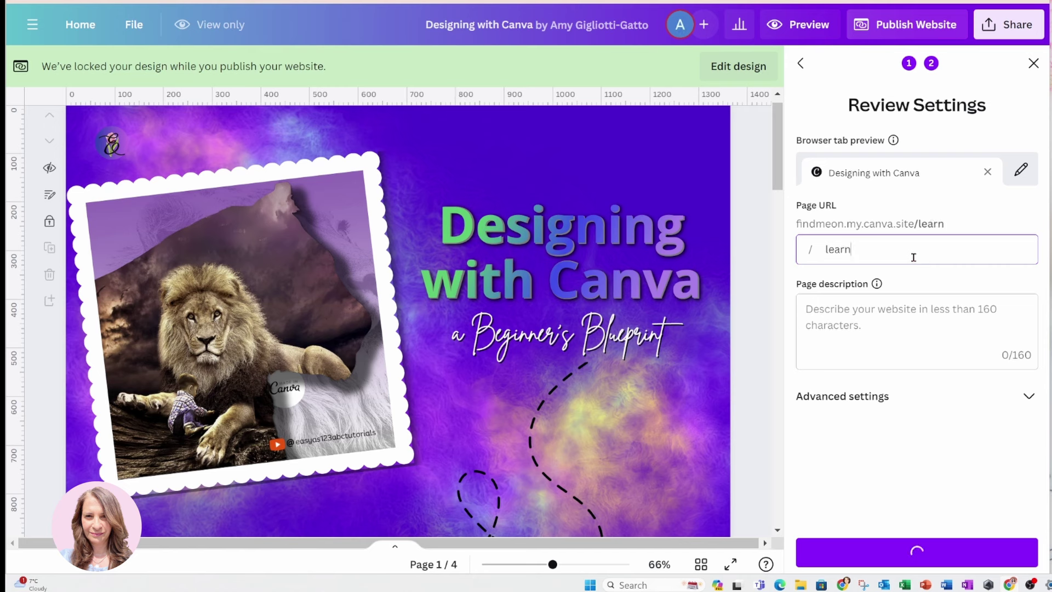
type("canvawith")
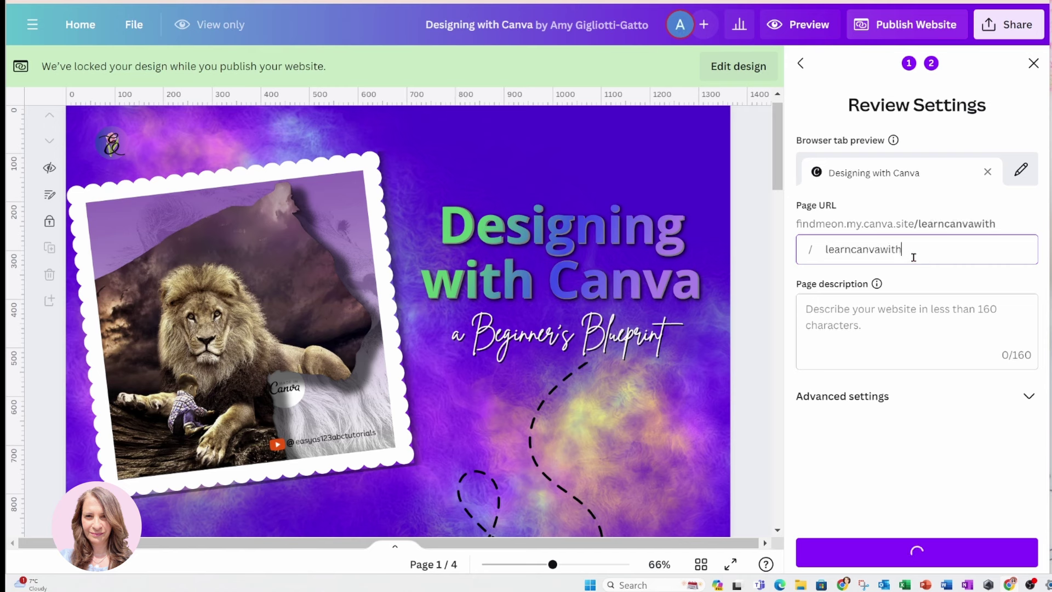
type("me")
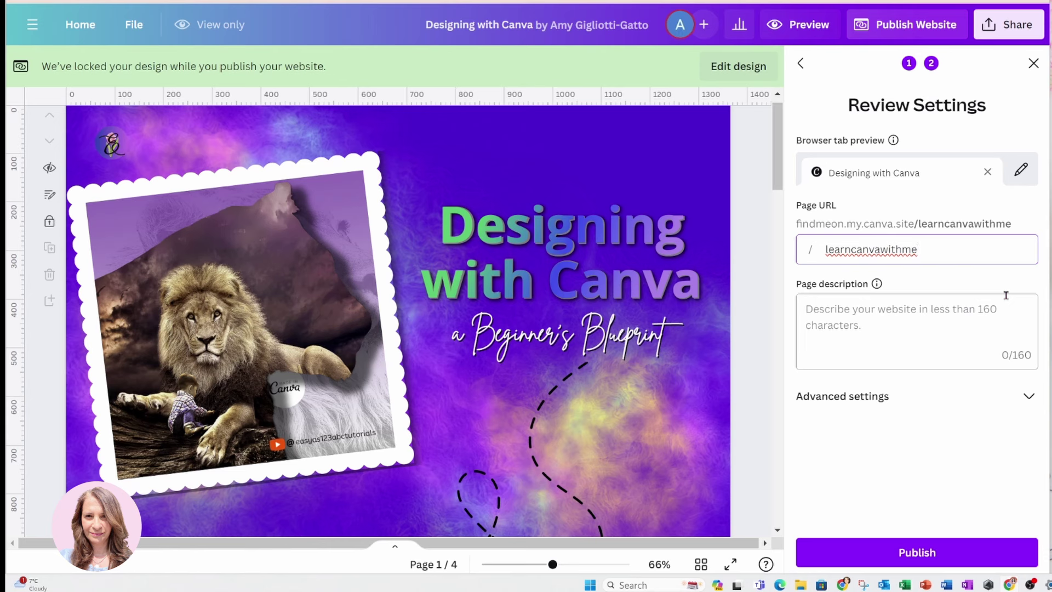
left_click(933, 306)
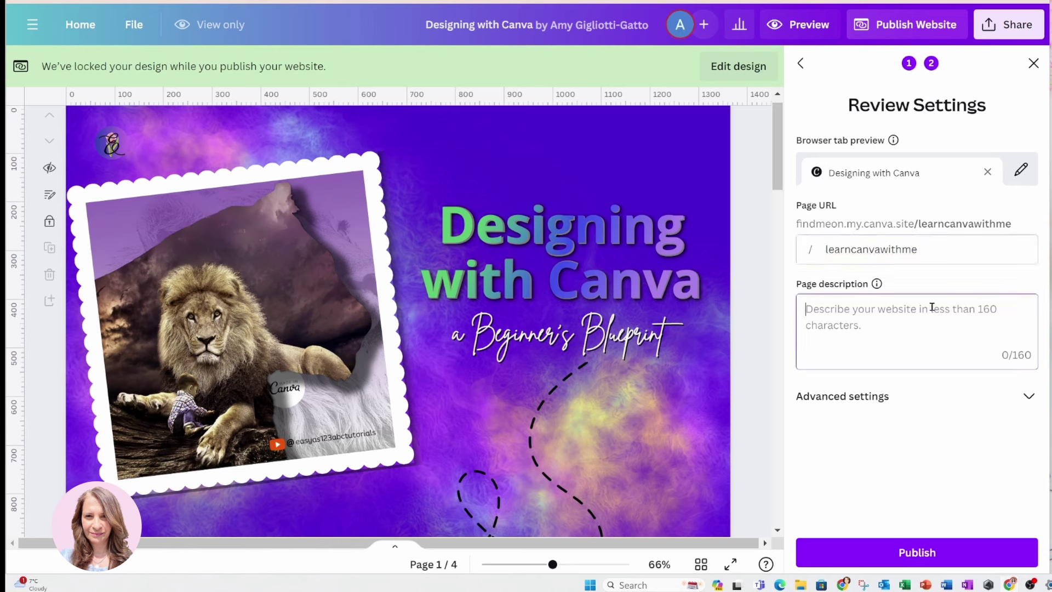
type("Easy")
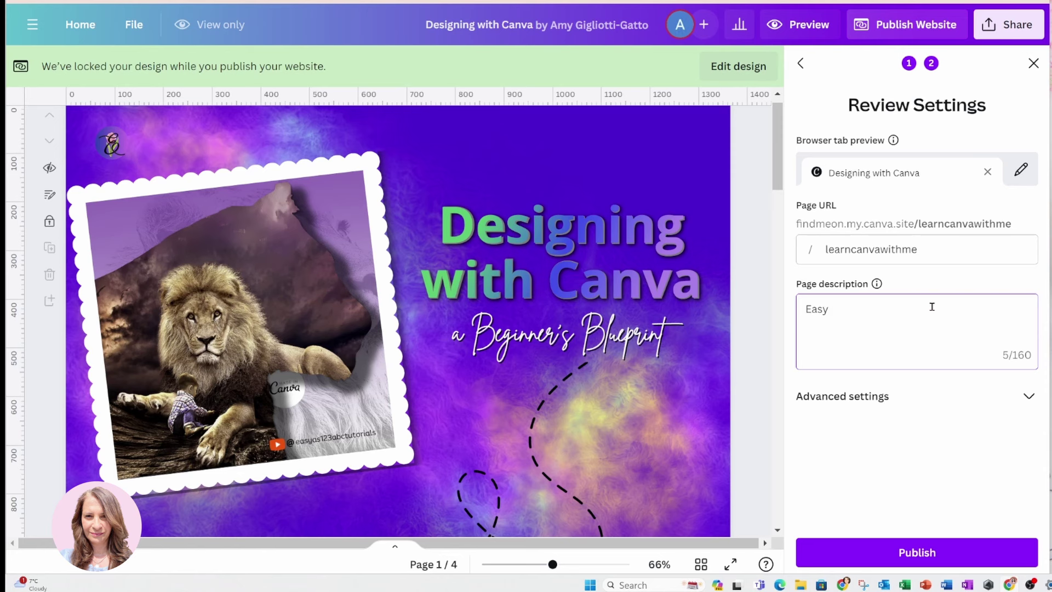
type(" English tutorials for ")
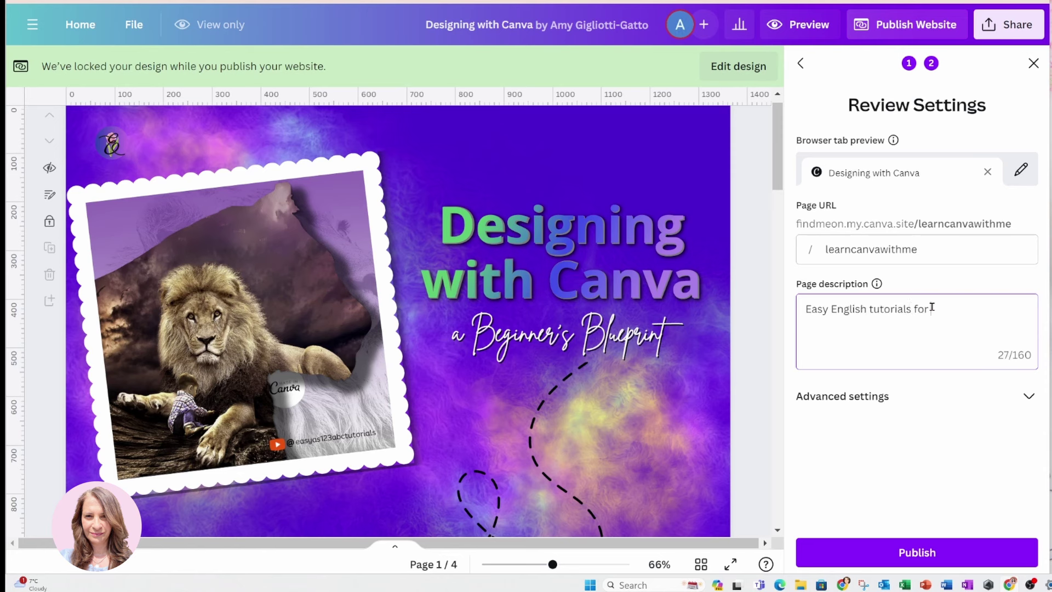
type("beginners")
key("ctrl+a")
type("Easy to follow Canva  tutorials for beginners. Learn Canva at your own pace and be a superstar in 30 days!")
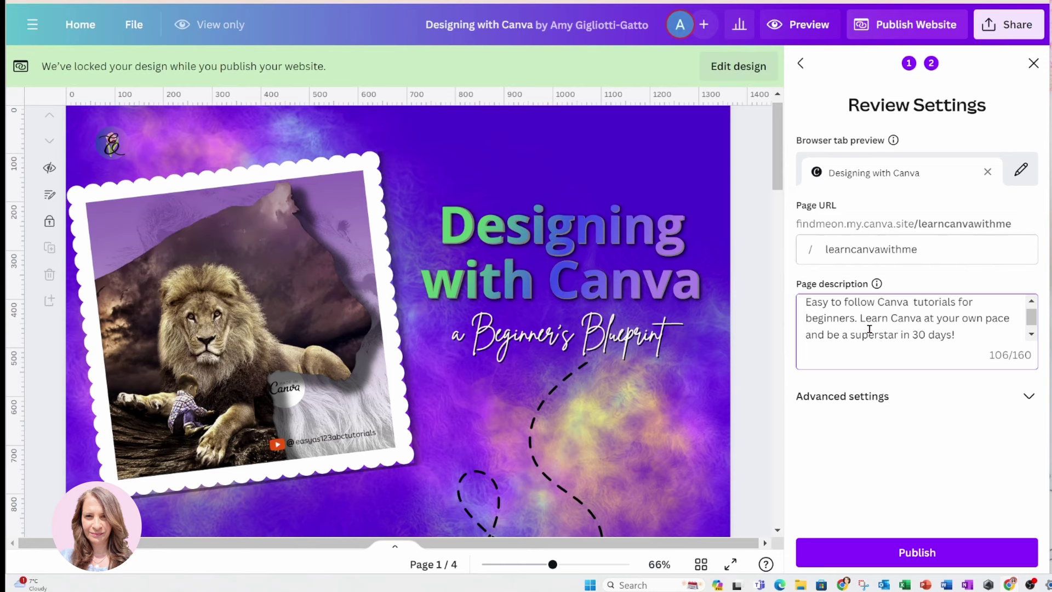
left_click(1030, 397)
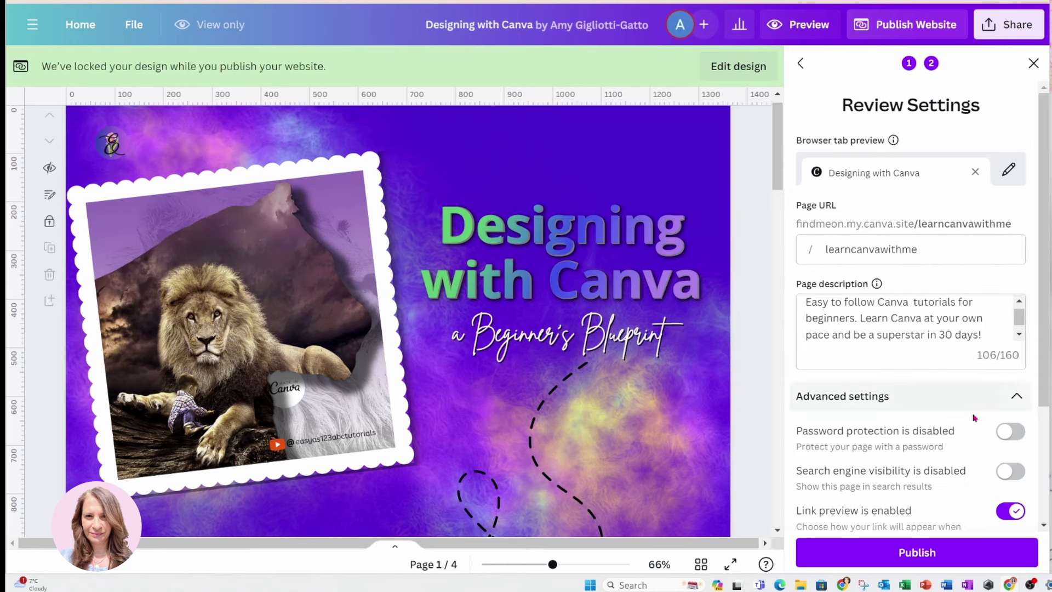
Make the site visible to search engines and publish it to my.canva.site
scroll(952, 433, "down", 2)
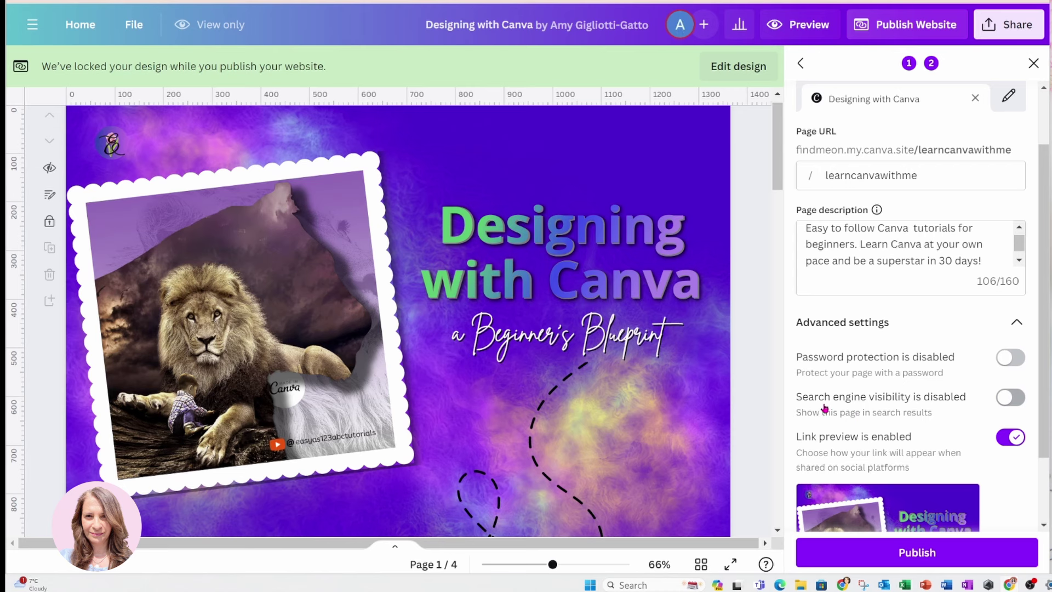
left_click(1013, 402)
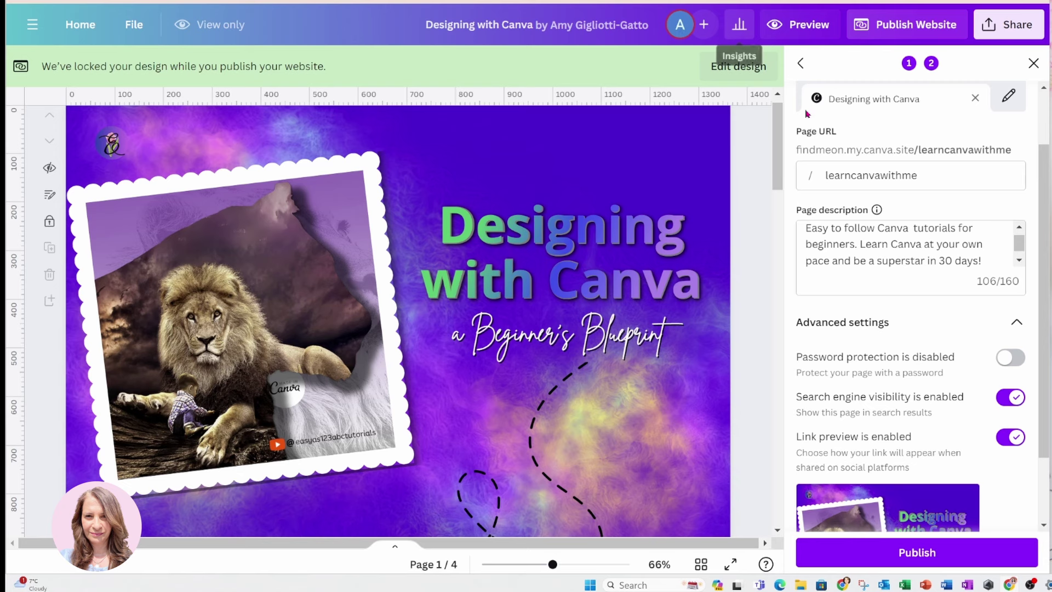
scroll(862, 271, "down", 2)
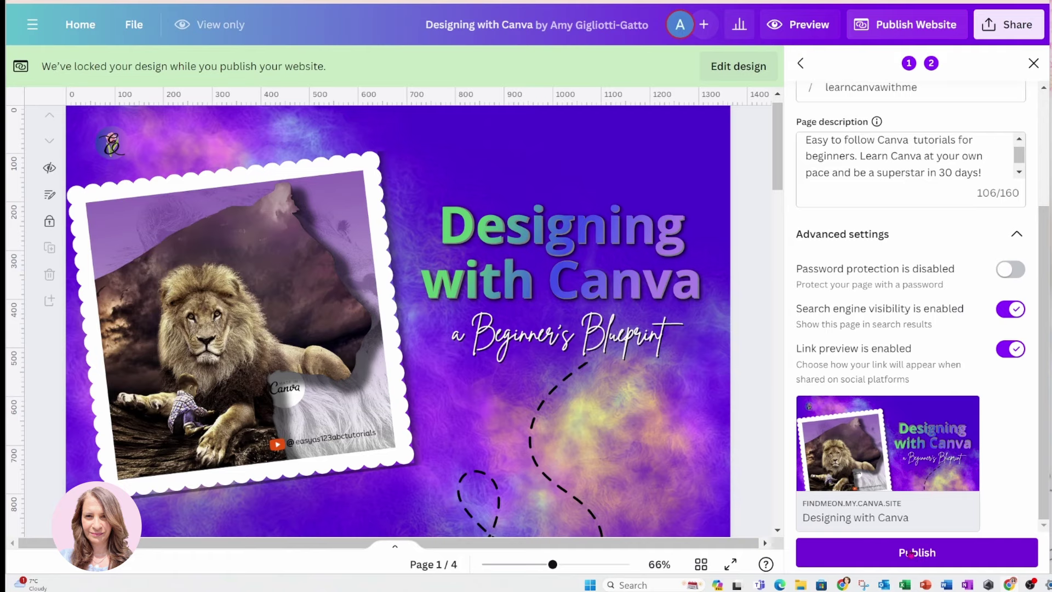
left_click(910, 554)
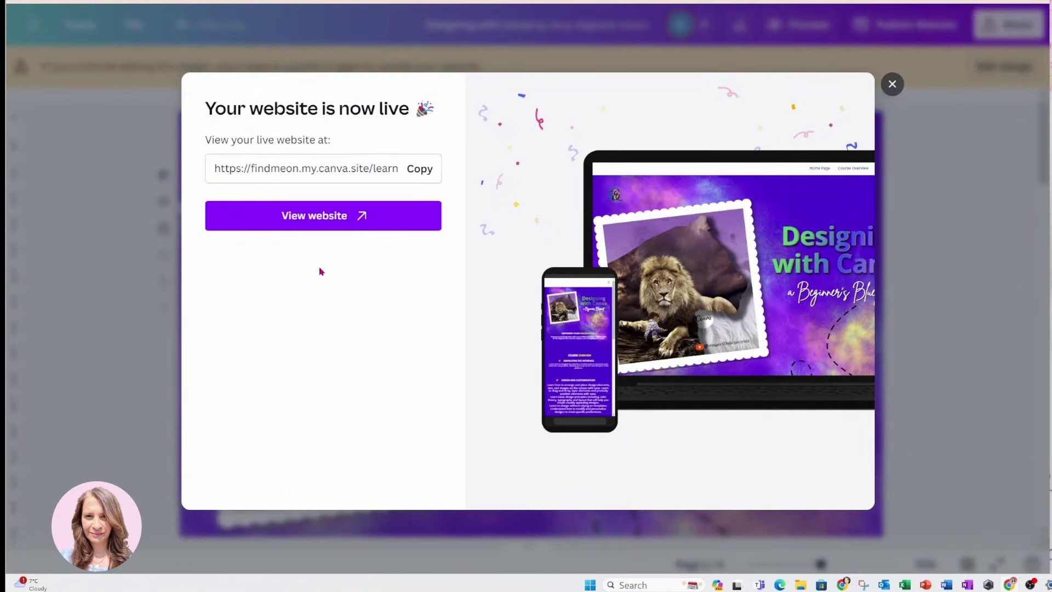
Choose View website in the 'Your website is now live' dialog
left_click(314, 217)
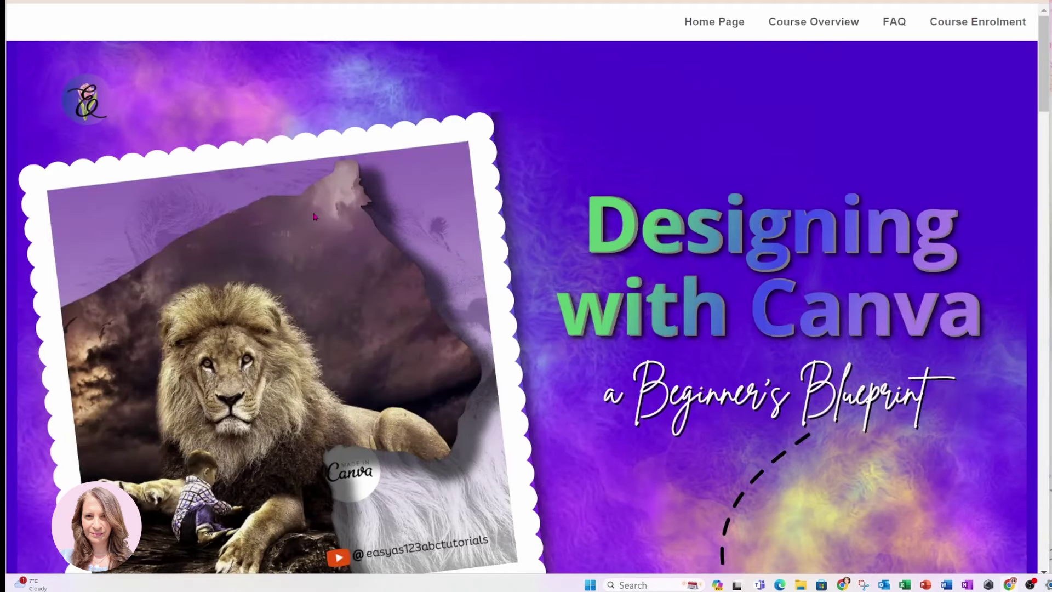
Scroll the live site through Course Overview and FAQ down to the $19.99 offer and footer
scroll(684, 301, "down", 1)
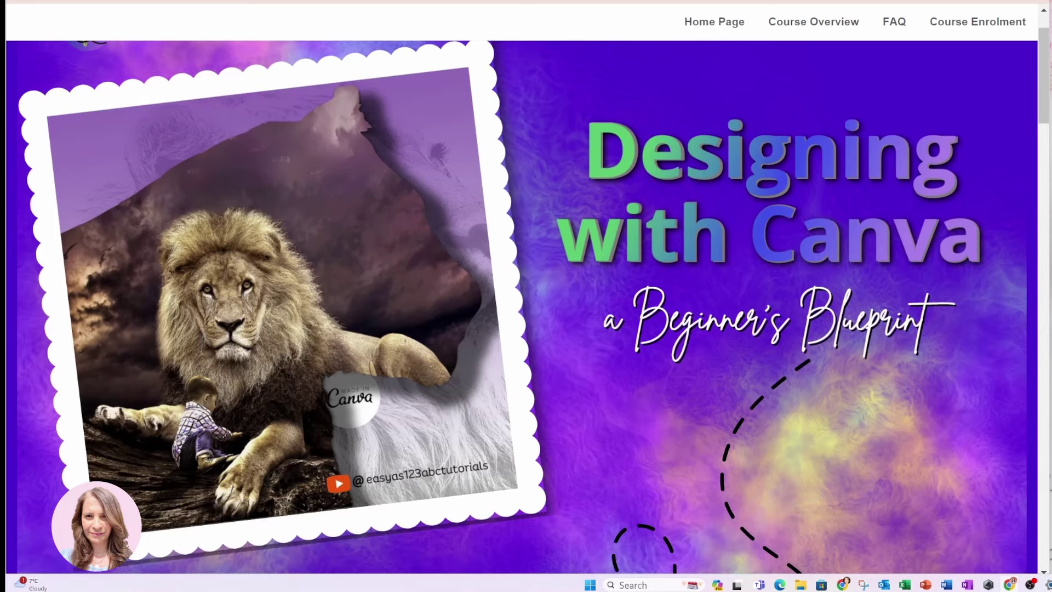
scroll(641, 253, "down", 4)
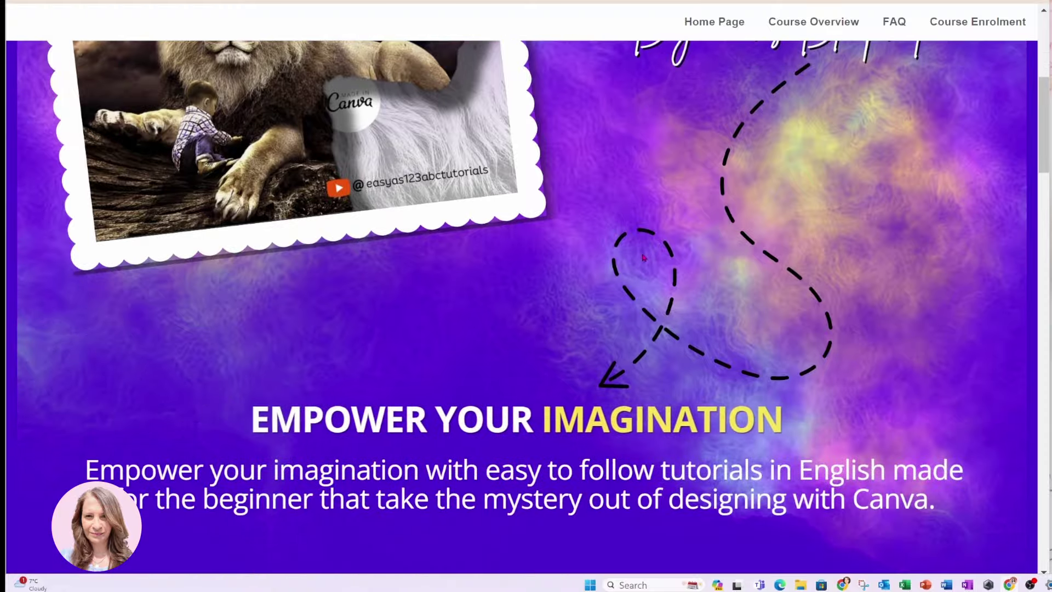
scroll(644, 258, "down", 2)
scroll(645, 257, "down", 9)
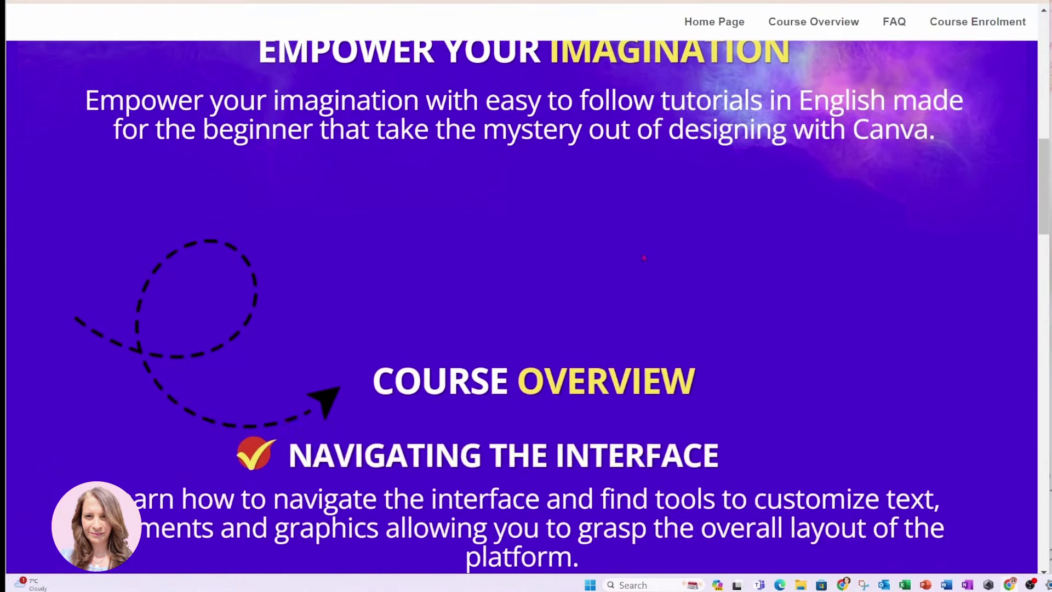
scroll(644, 258, "down", 9)
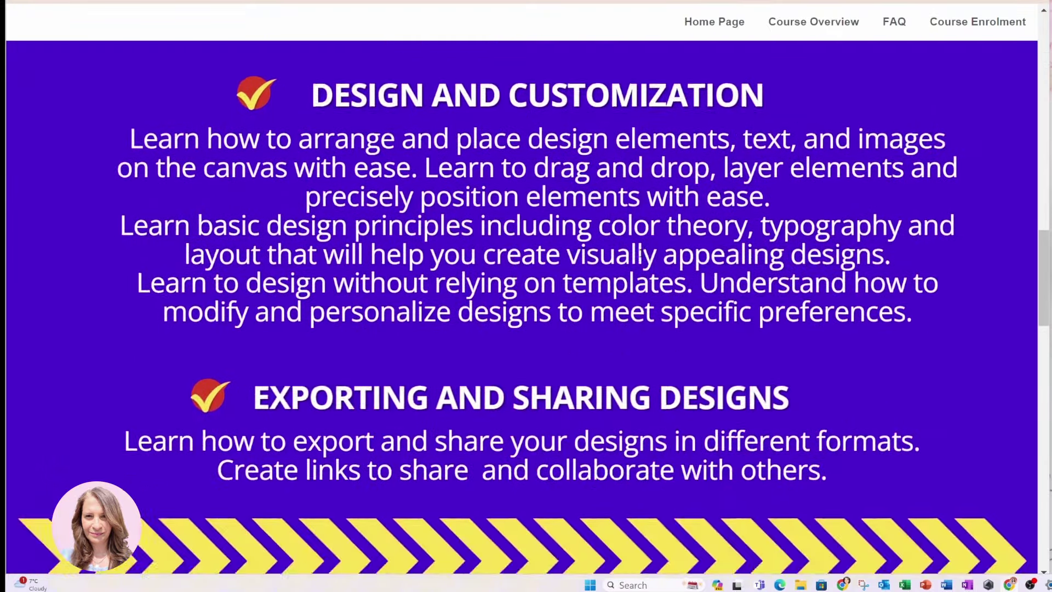
scroll(644, 258, "down", 13)
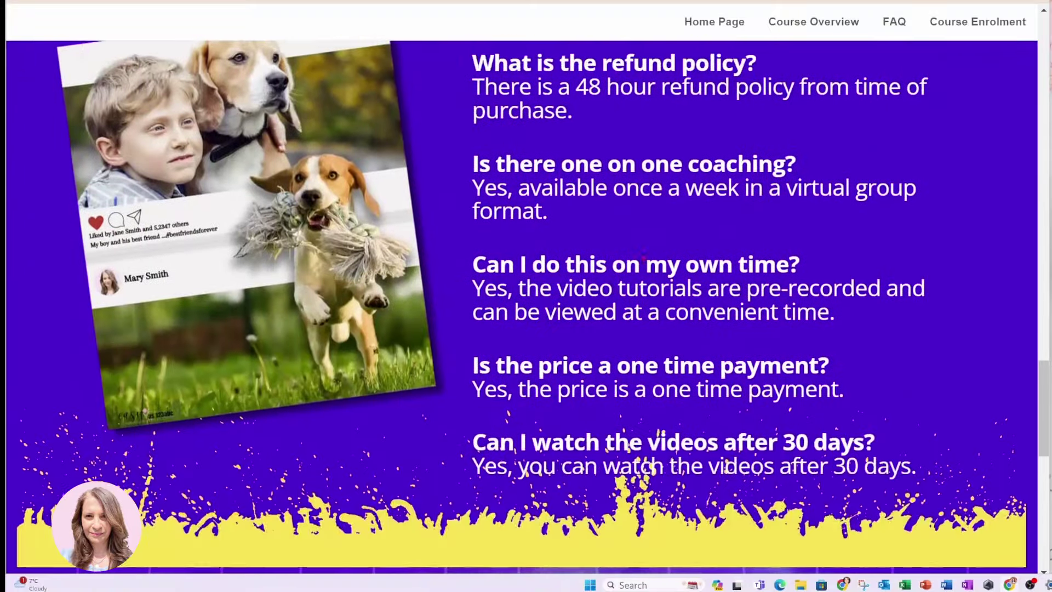
scroll(645, 257, "down", 4)
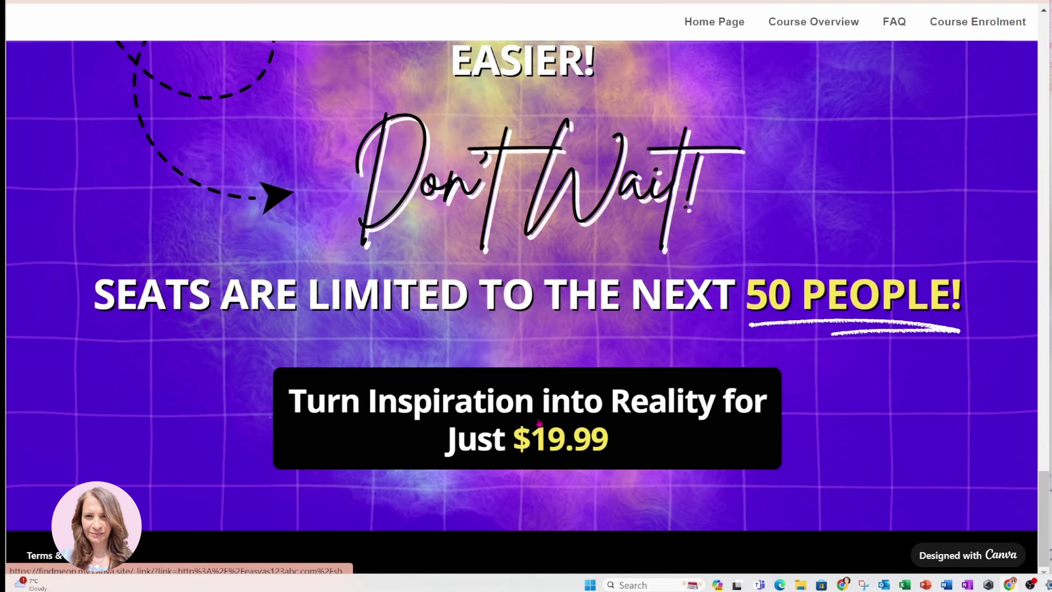
Follow the $19.99 offer link to the easyas123abc Shop page and browse its products
left_click(505, 414)
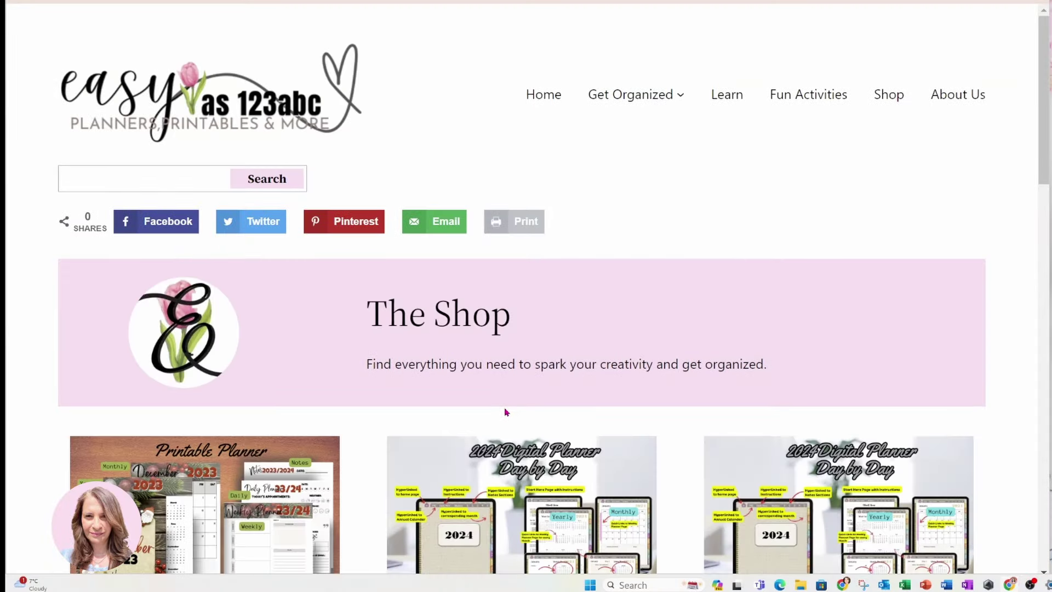
scroll(528, 462, "down", 3)
scroll(527, 462, "down", 8)
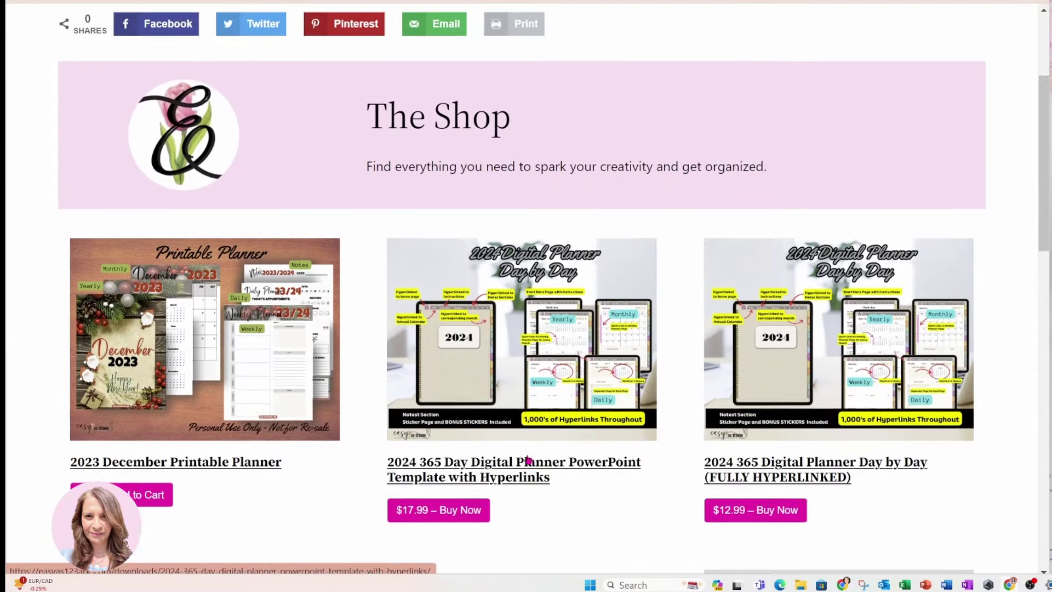
scroll(528, 462, "down", 7)
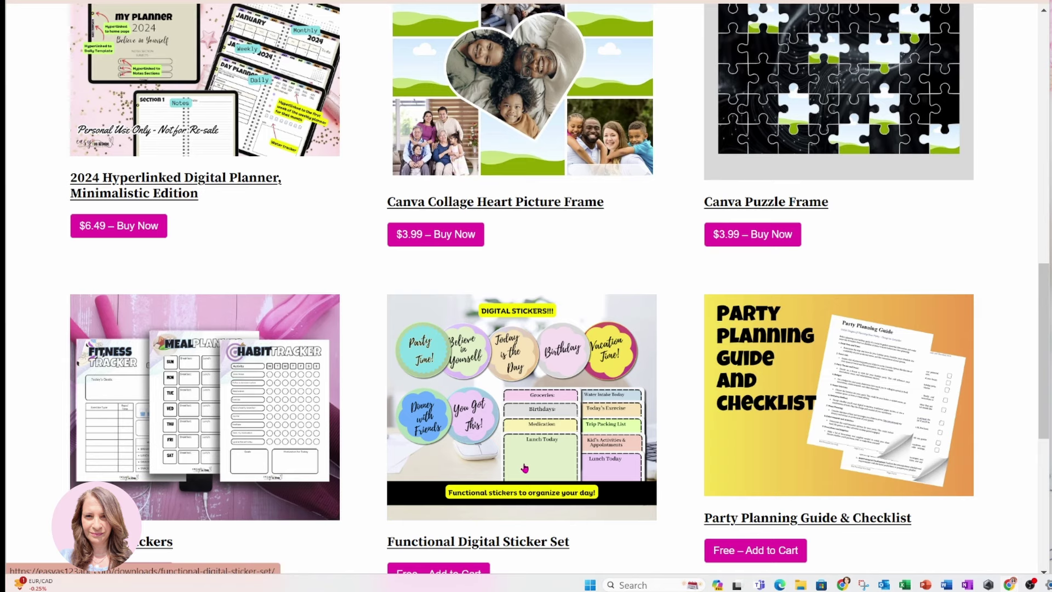
scroll(524, 467, "down", 3)
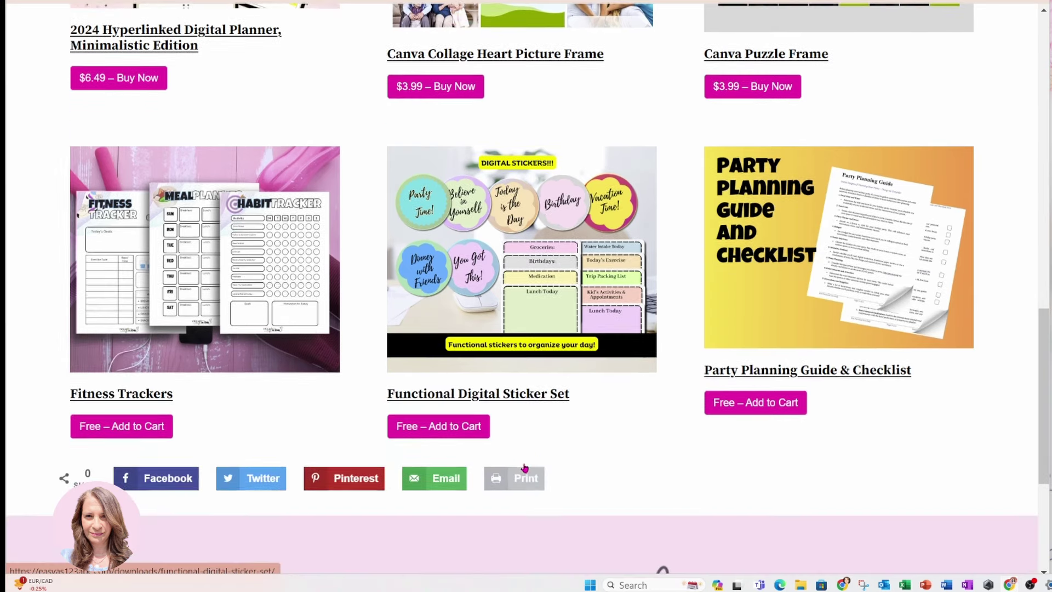
scroll(524, 467, "down", 2)
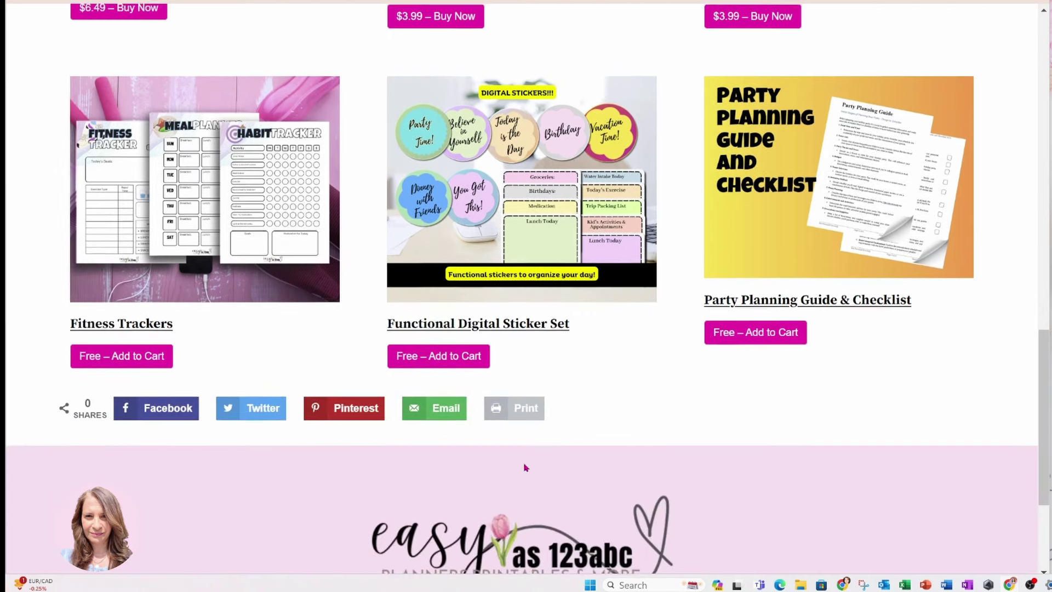
scroll(524, 467, "up", 15)
scroll(524, 467, "up", 5)
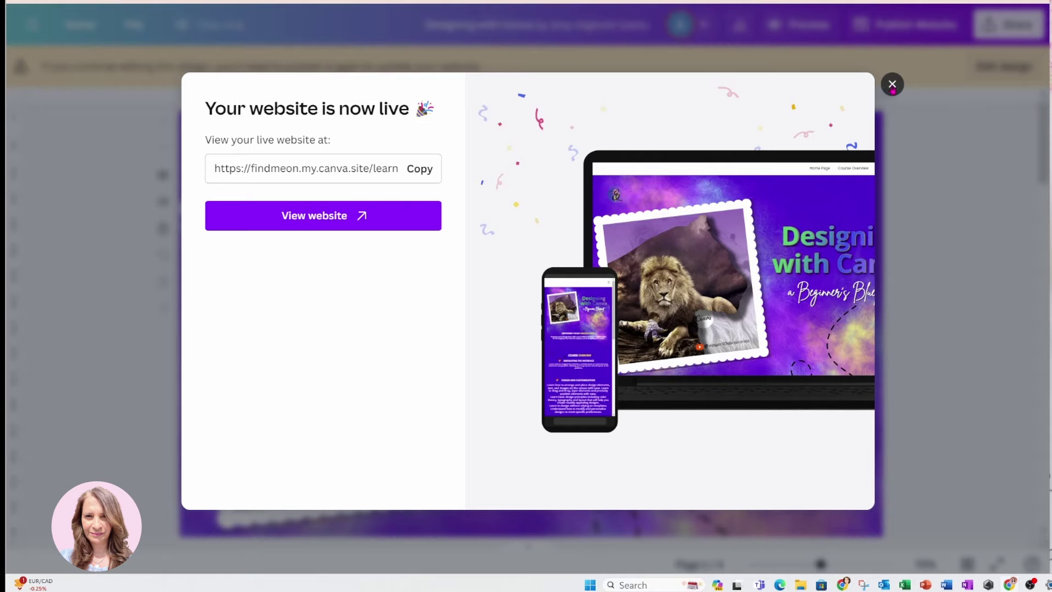
Dismiss the 'Your website is now live' confirmation and unlock the design for editing
left_click(892, 85)
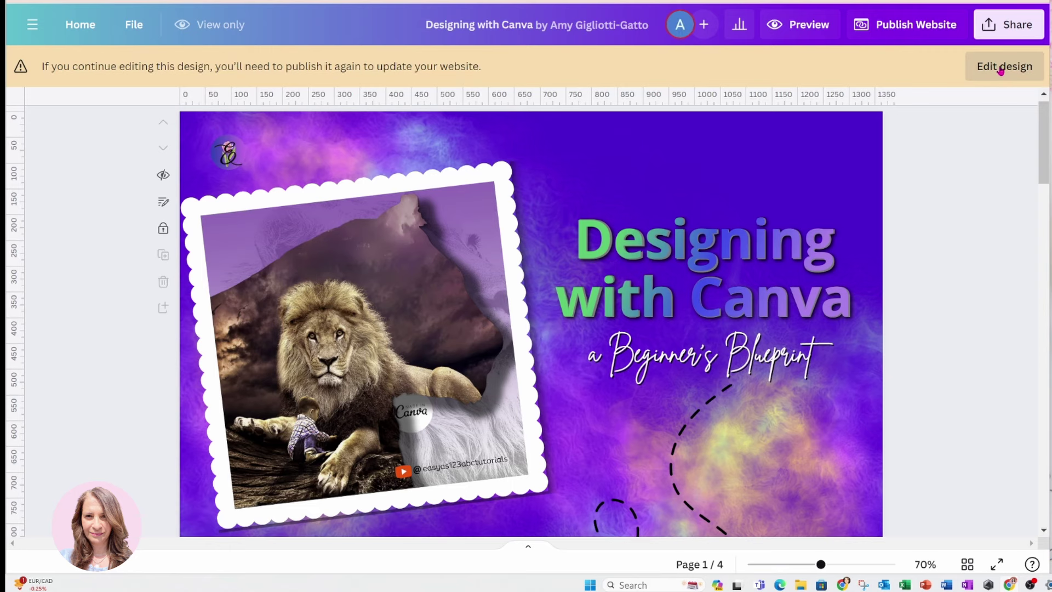
left_click(1001, 68)
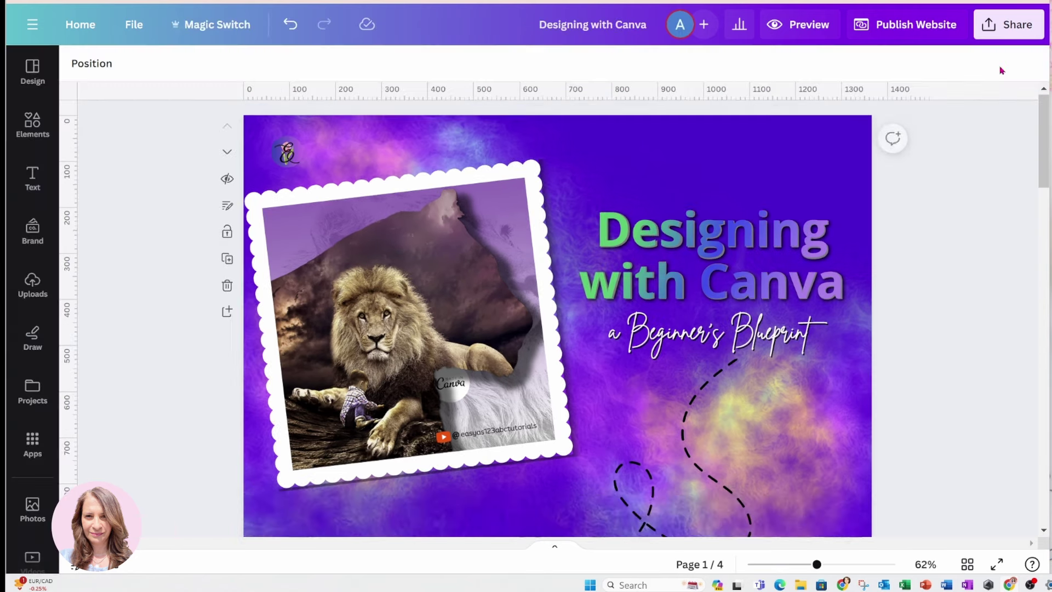
left_click(900, 28)
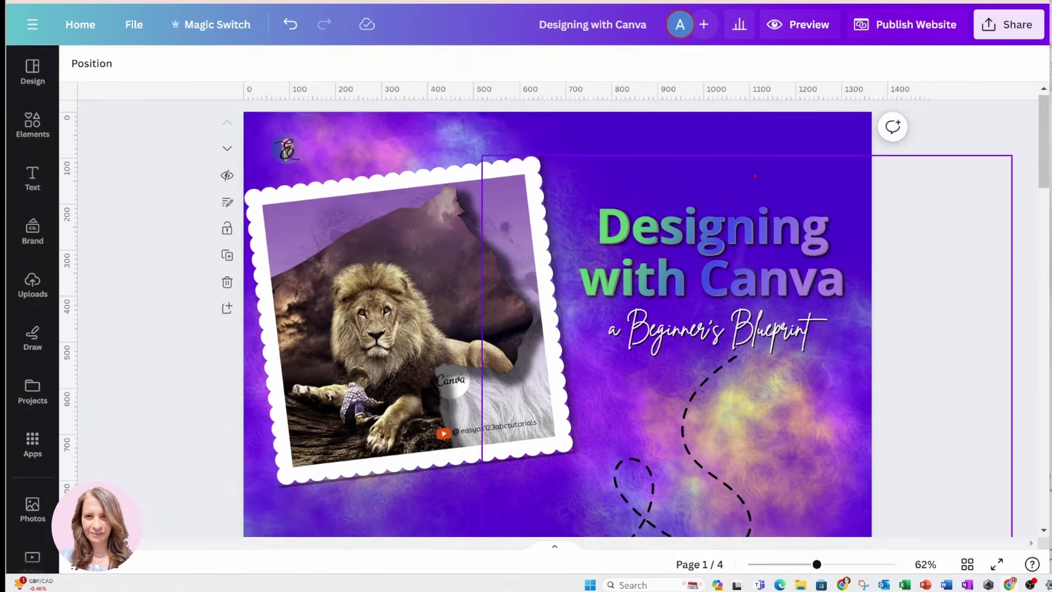
Scroll through all four pages, from the Empower Your Imagination header to the Don't Wait! finale
scroll(470, 367, "down", 7)
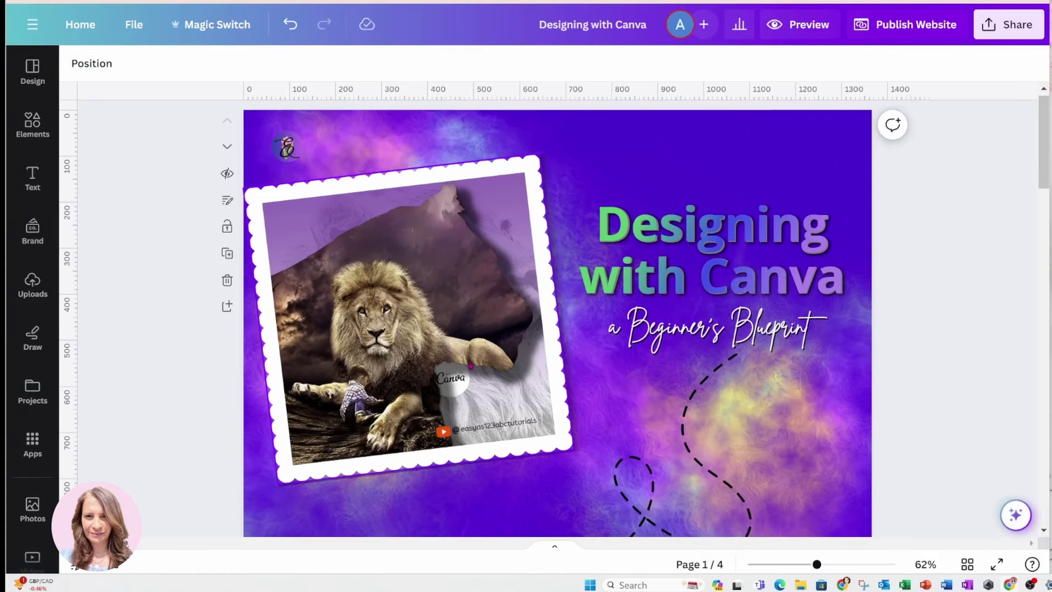
scroll(471, 366, "down", 5)
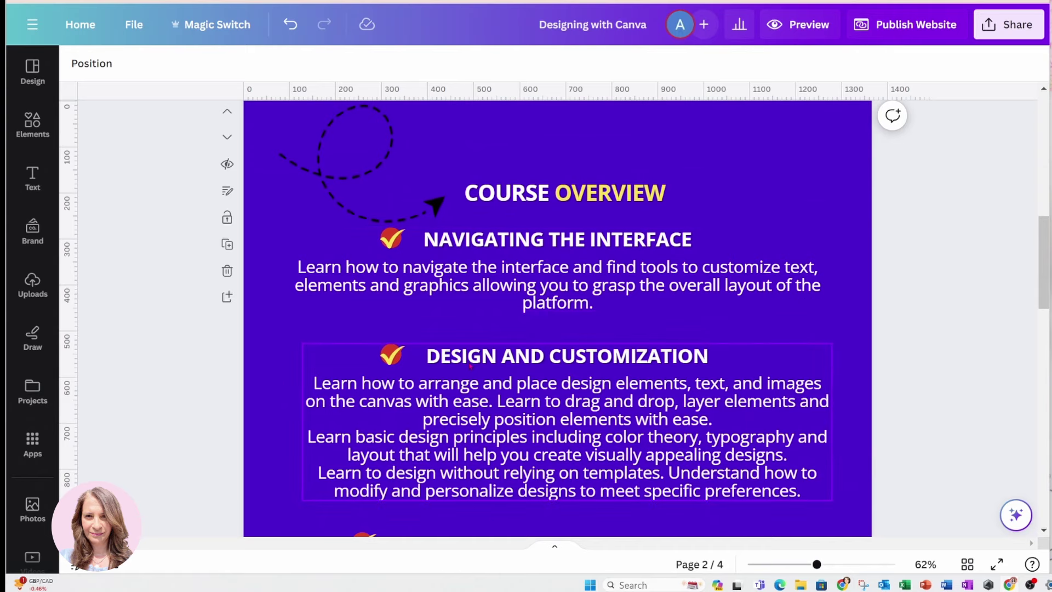
scroll(471, 367, "down", 5)
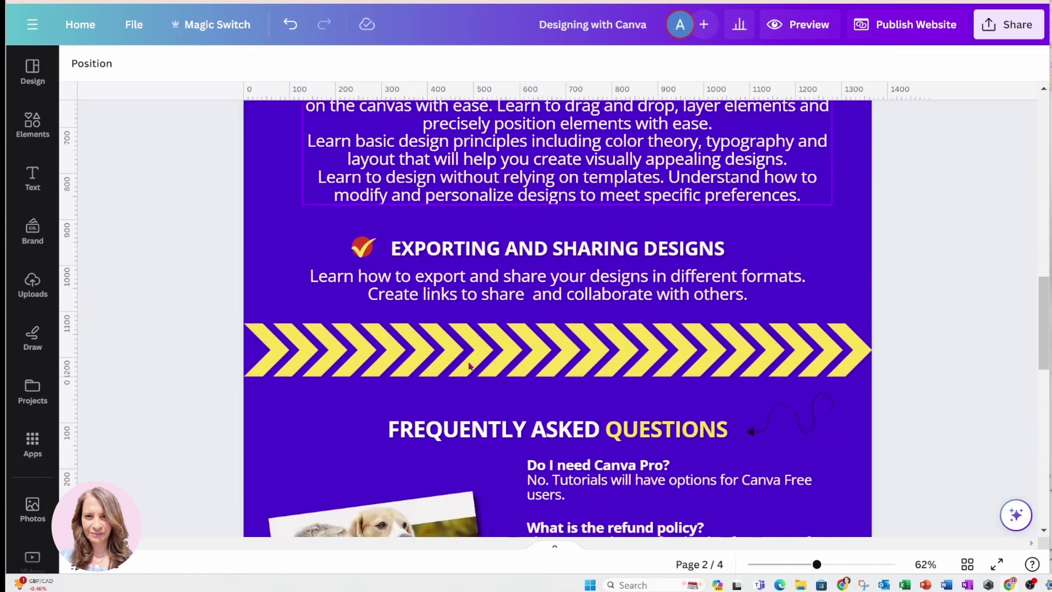
scroll(470, 366, "down", 5)
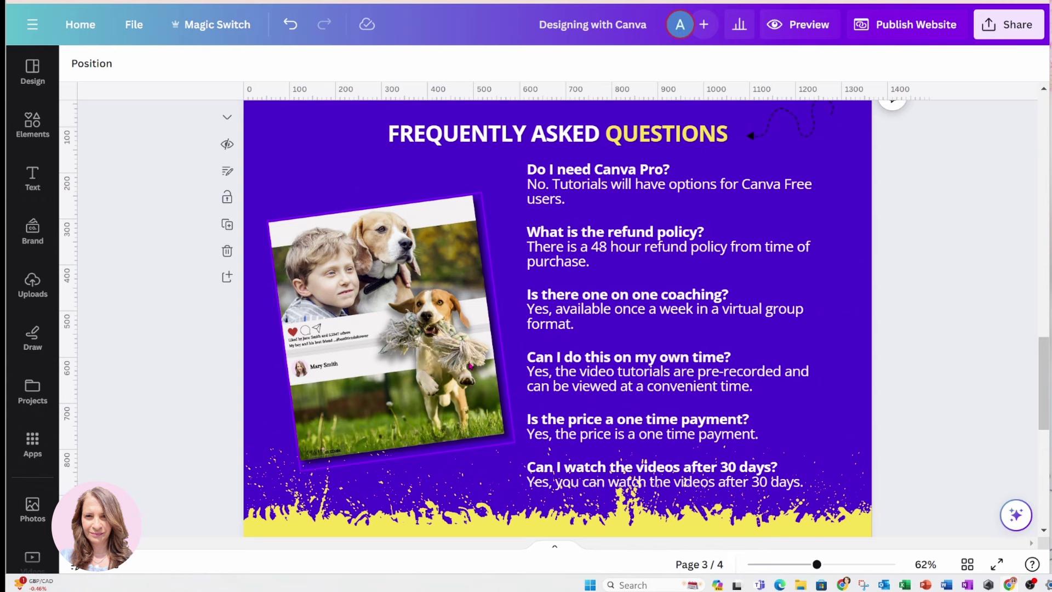
scroll(470, 366, "down", 3)
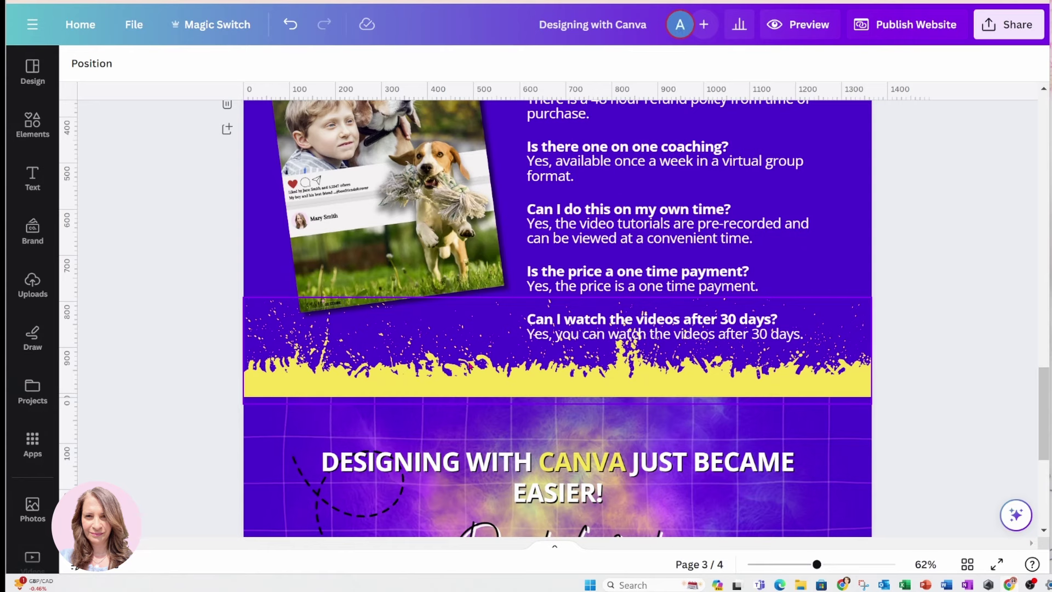
scroll(471, 367, "down", 2)
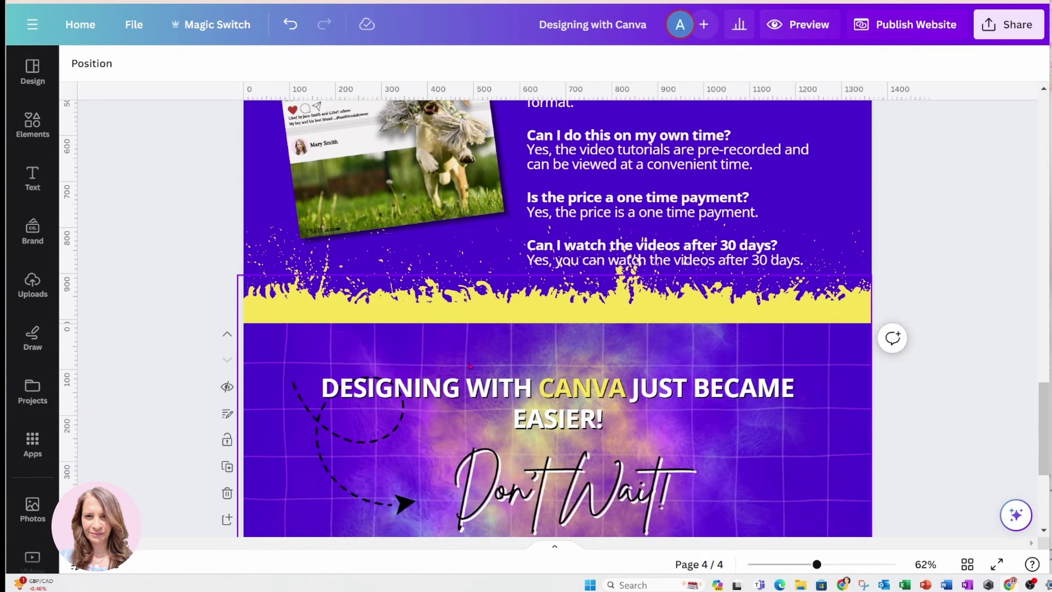